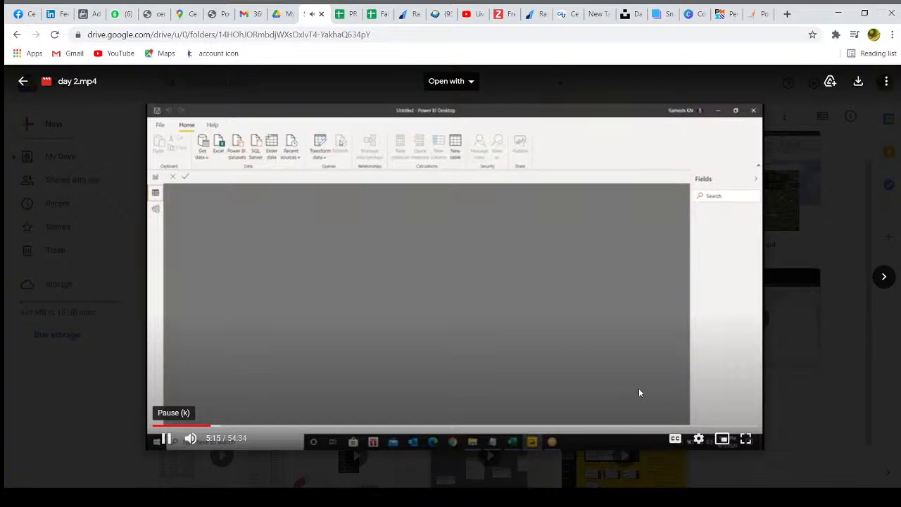
Play the day 2.mp4 lesson video full screen in the Google Drive player
{"action": "left_click", "coordinate": [746, 438]}
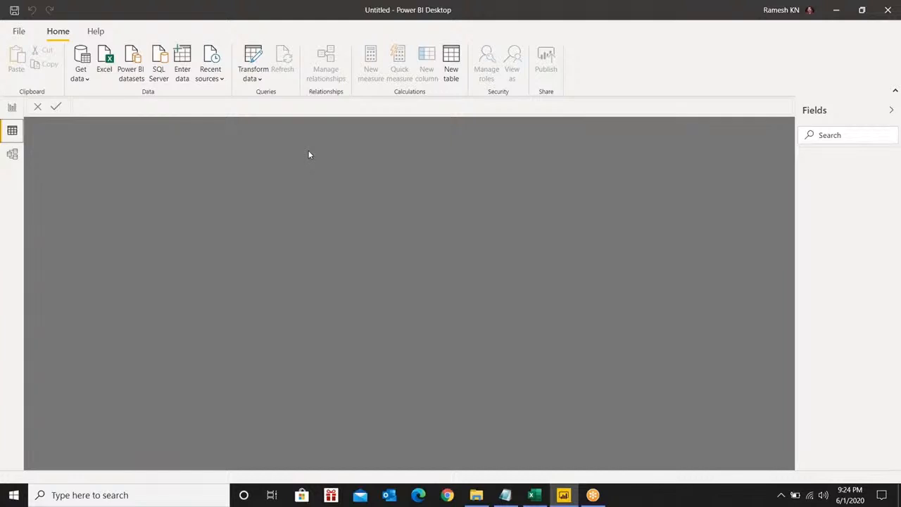
{"action": "left_click", "coordinate": [87, 81]}
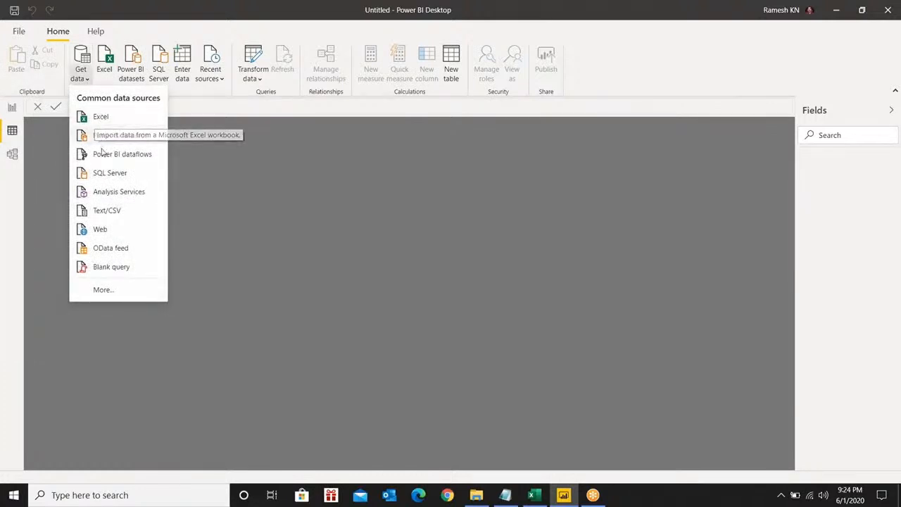
{"action": "left_click", "coordinate": [103, 290]}
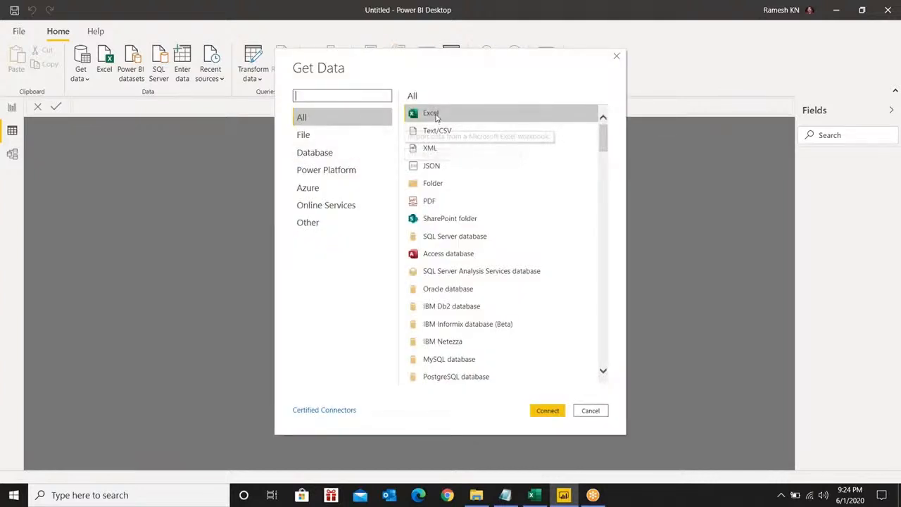
{"action": "left_click", "coordinate": [303, 137]}
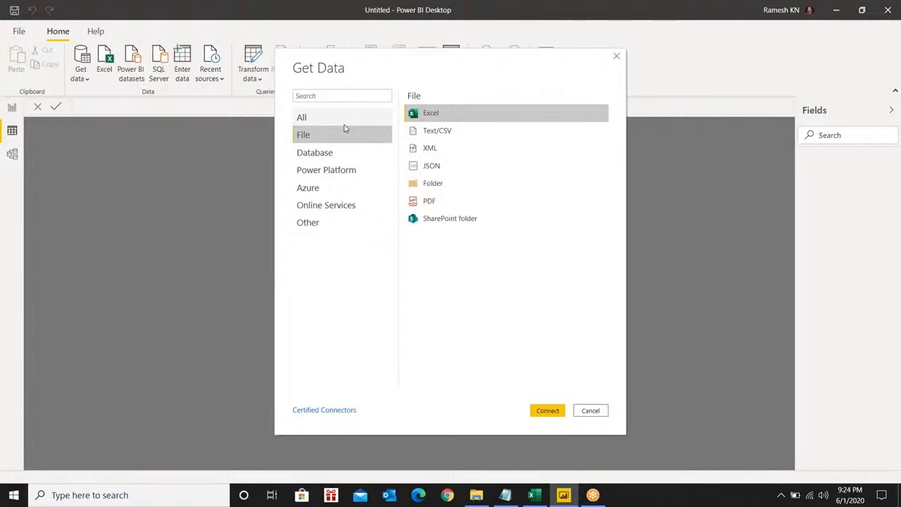
{"action": "left_click", "coordinate": [584, 412]}
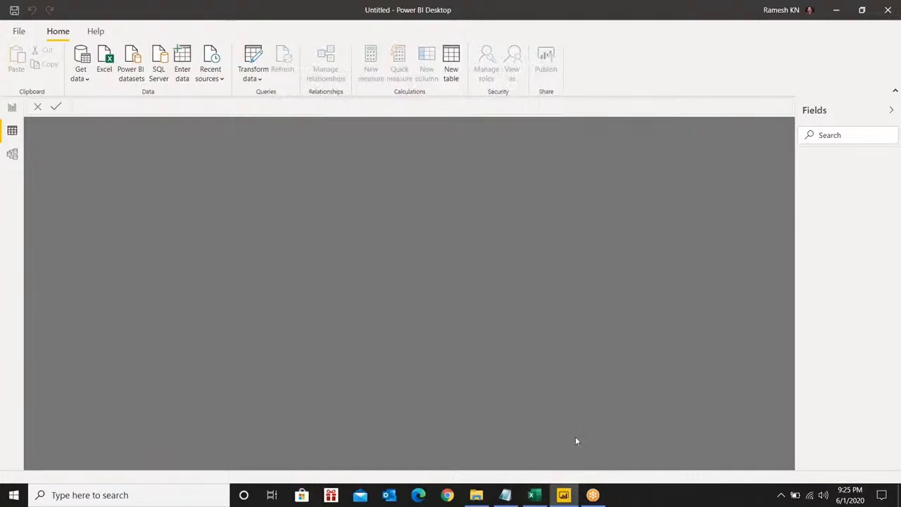
Bring the Financial Sample workbook forward and quit Excel from its title-bar menu
{"action": "left_click", "coordinate": [535, 495]}
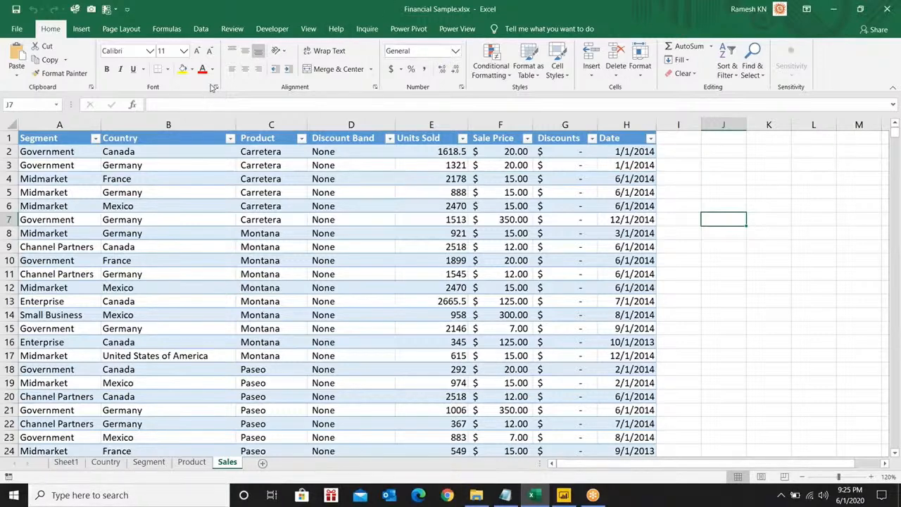
{"action": "right_click", "coordinate": [238, 10]}
{"action": "left_click", "coordinate": [262, 74]}
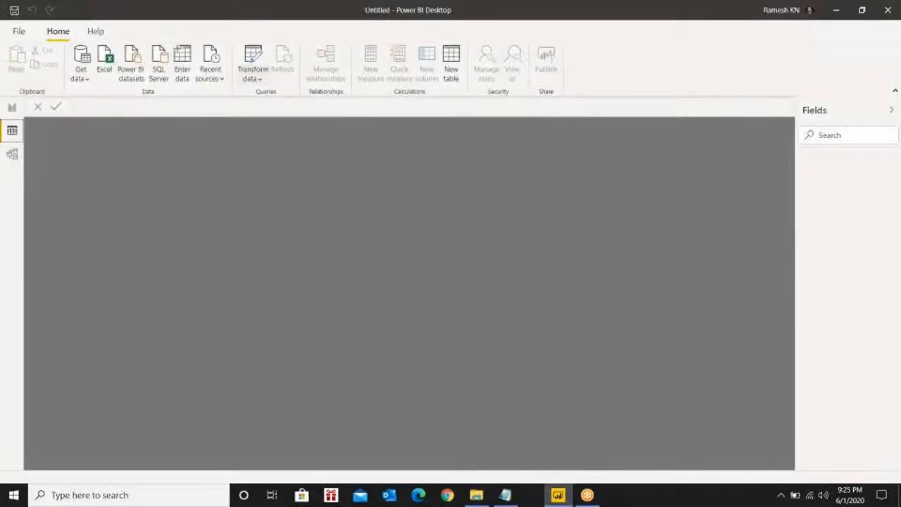
Open Financial Sample.xlsx from the Sulaiman-Power BI-May-20 folder, then close Excel again
{"action": "left_click", "coordinate": [477, 496]}
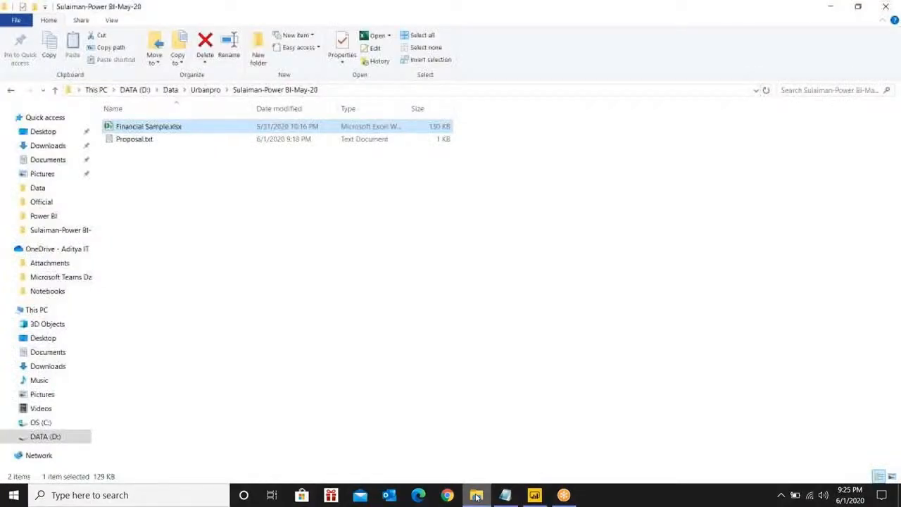
{"action": "double_click", "coordinate": [164, 126]}
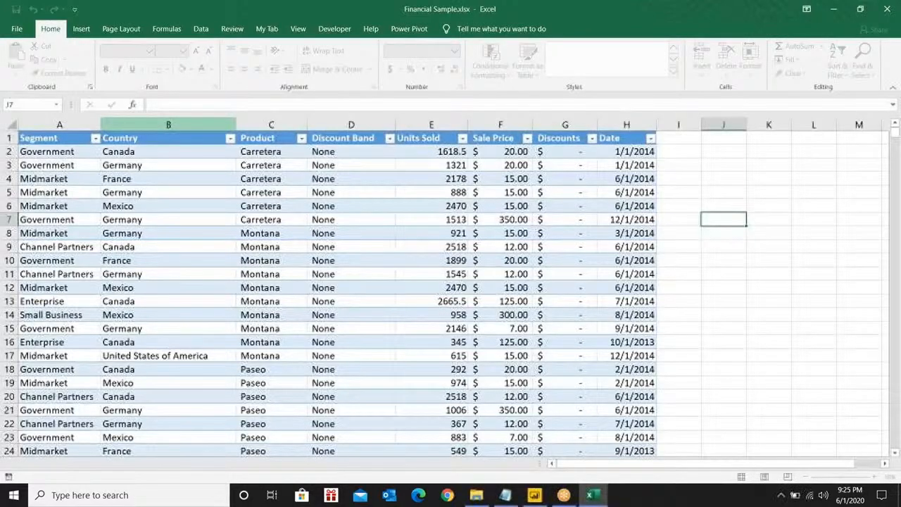
{"action": "left_click", "coordinate": [268, 29]}
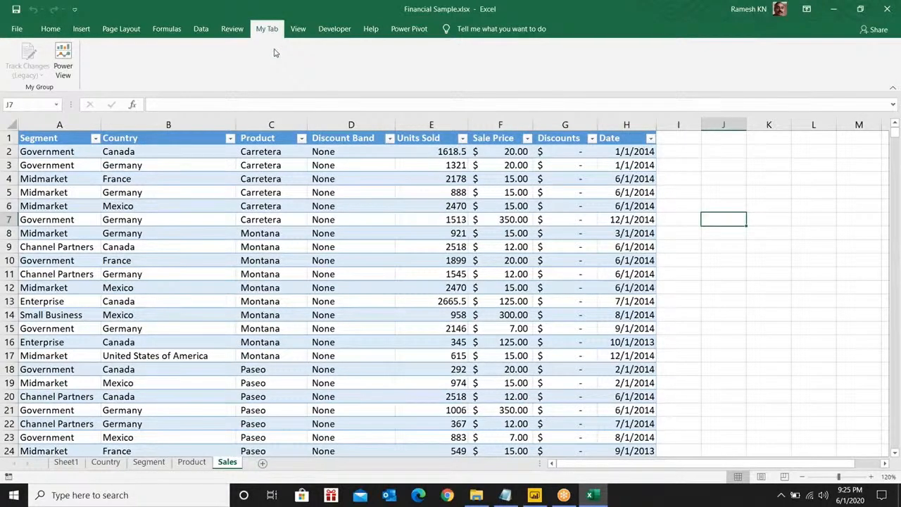
{"action": "right_click", "coordinate": [220, 8]}
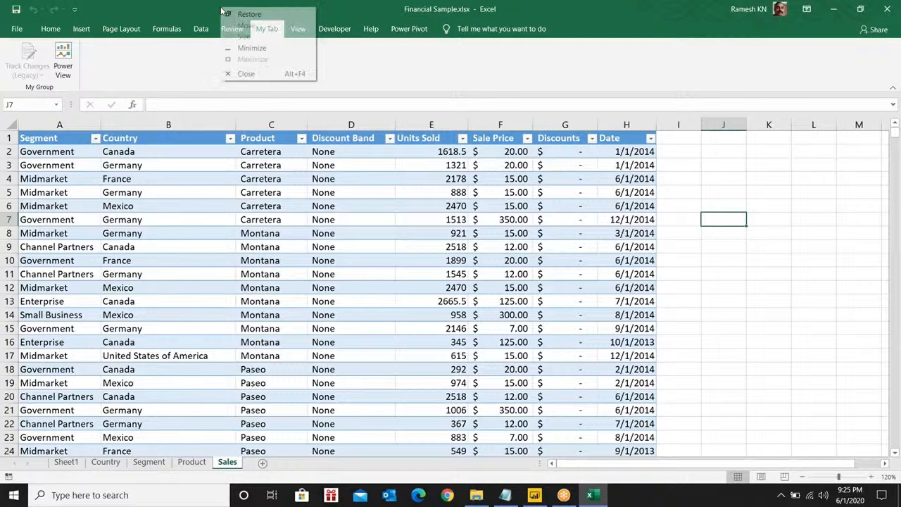
{"action": "left_click", "coordinate": [242, 74]}
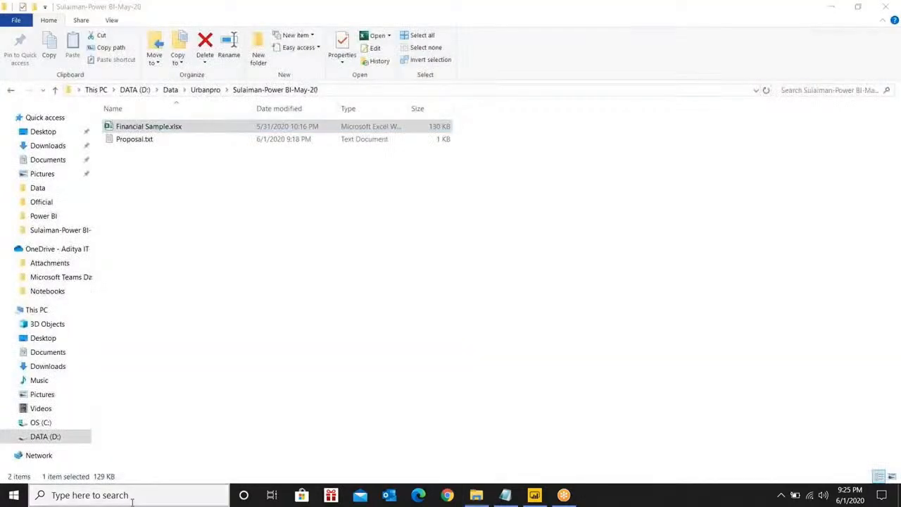
Launch Excel 2016 from Windows search and switch to its window
{"action": "left_click", "coordinate": [132, 501]}
{"action": "type", "text": "exc"}
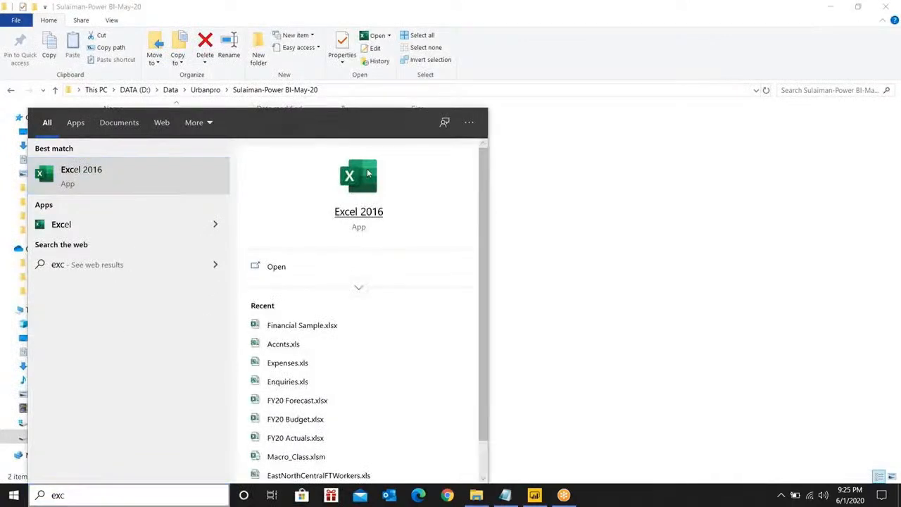
{"action": "left_click", "coordinate": [366, 179]}
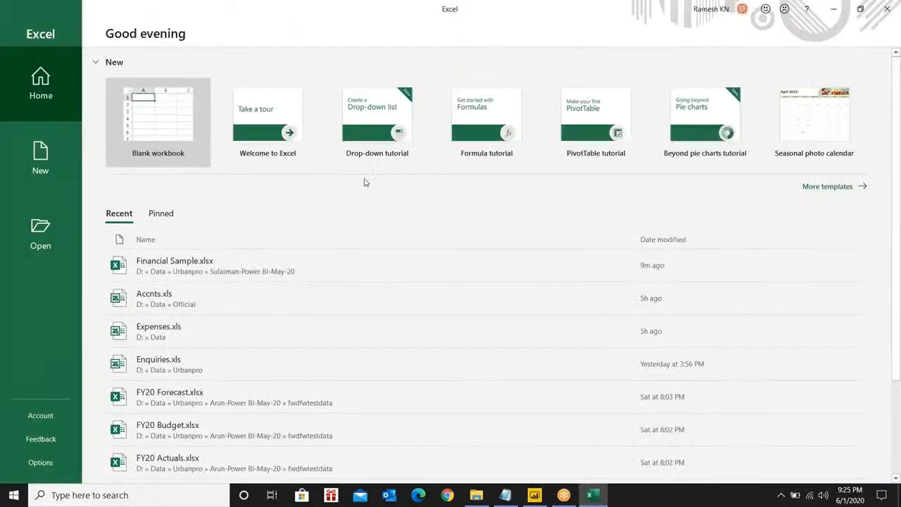
{"action": "left_click", "coordinate": [477, 495]}
{"action": "left_click", "coordinate": [596, 499]}
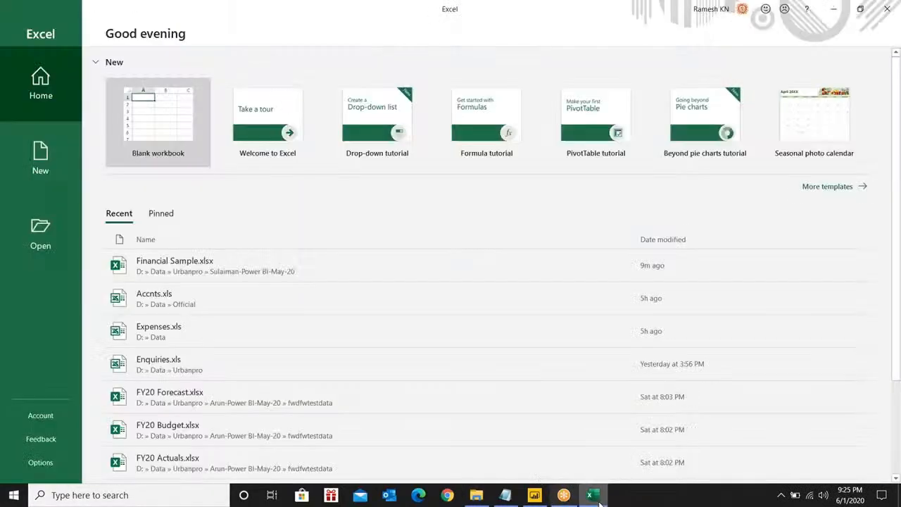
{"action": "mouse_move", "coordinate": [599, 503]}
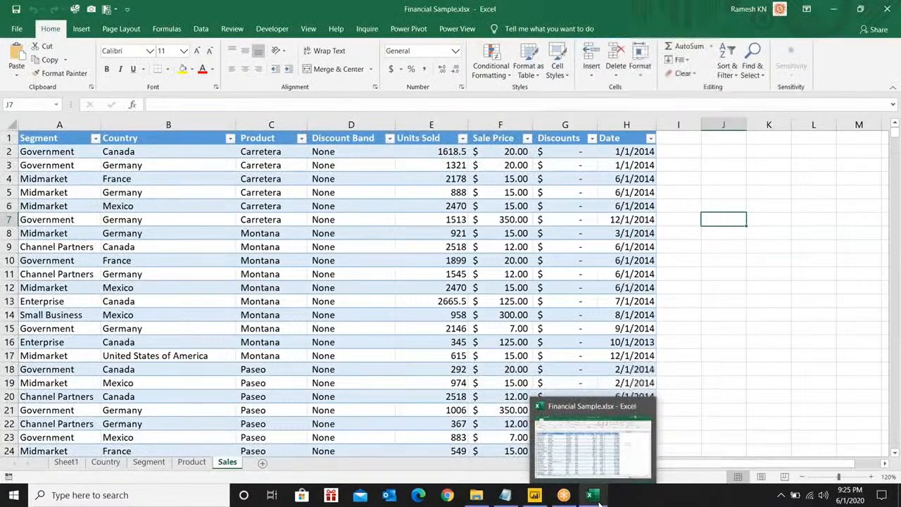
Enable the Microsoft Power BI Publisher for Excel COM add-in and check its Power BI tab
{"action": "left_click", "coordinate": [768, 342]}
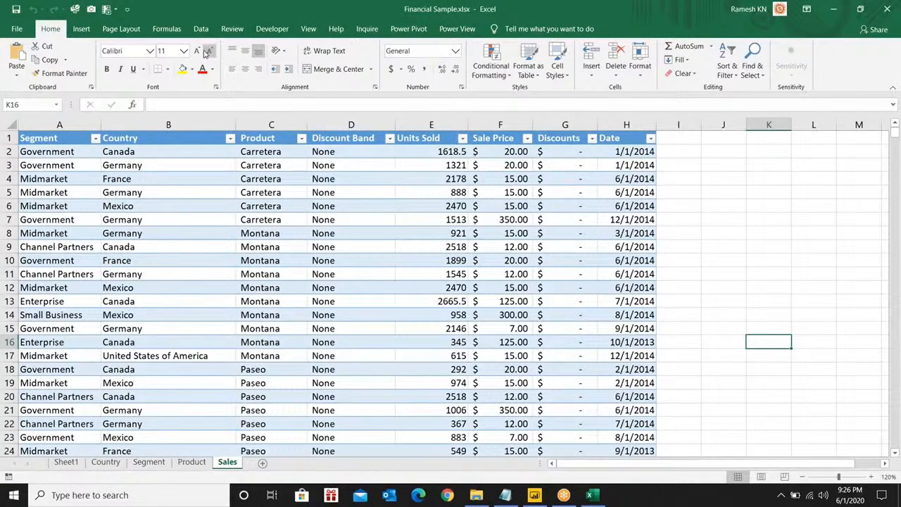
{"action": "left_click", "coordinate": [16, 29]}
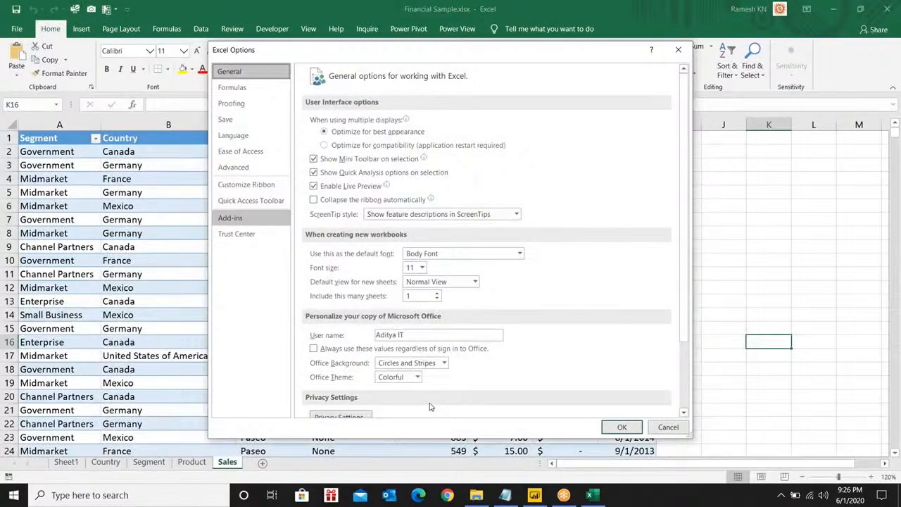
{"action": "left_click", "coordinate": [420, 402]}
{"action": "left_click", "coordinate": [373, 422]}
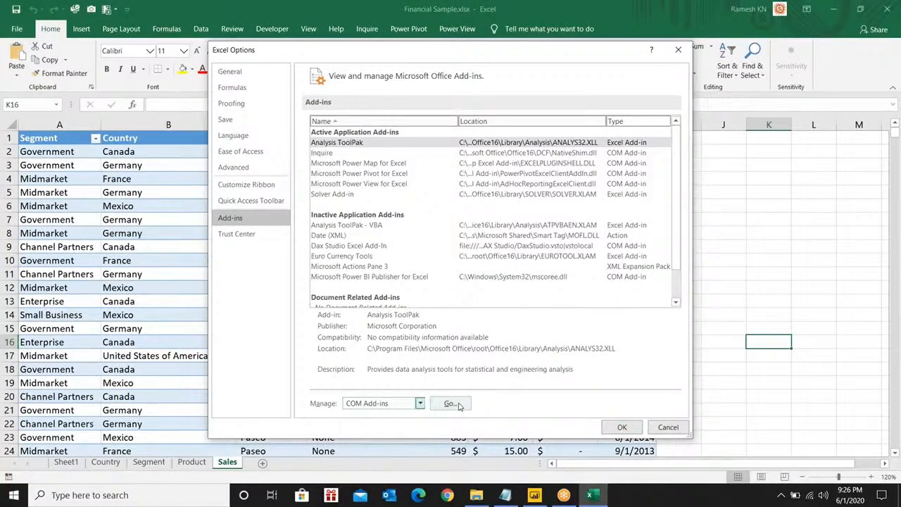
{"action": "left_click", "coordinate": [458, 407]}
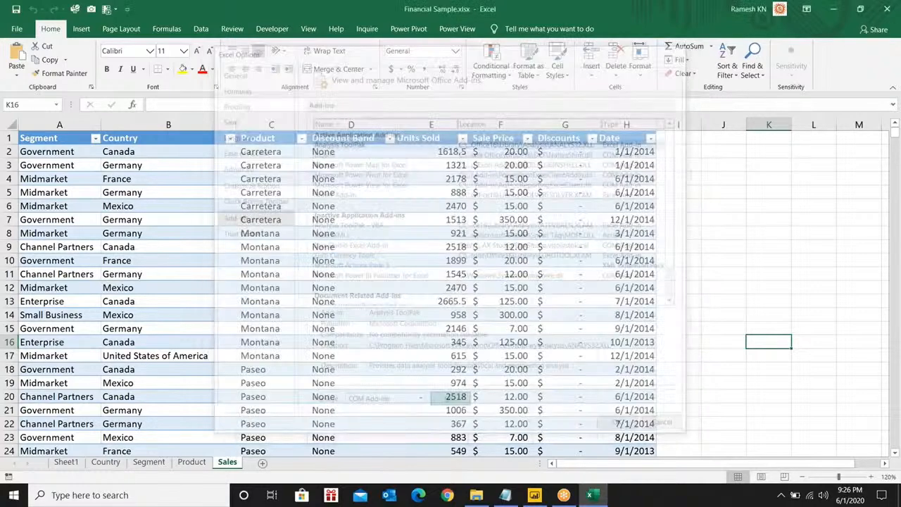
{"action": "left_click", "coordinate": [248, 174]}
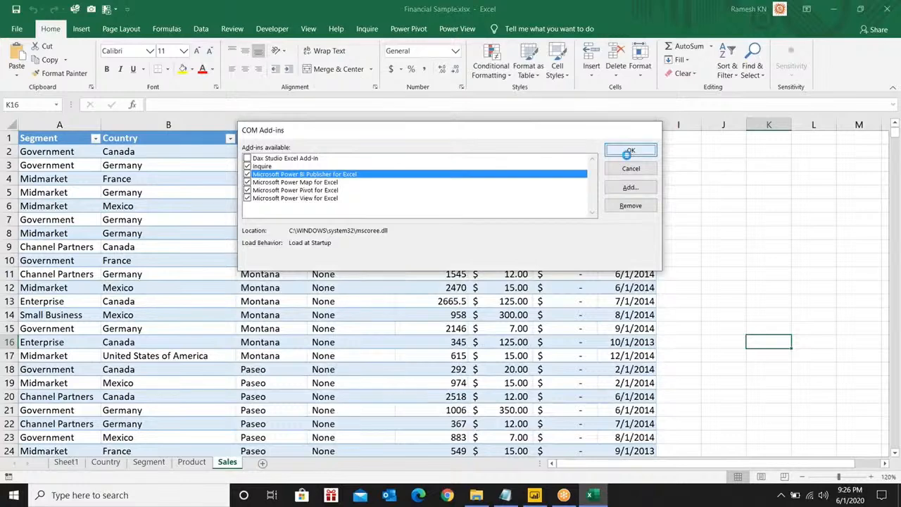
{"action": "left_click", "coordinate": [630, 150]}
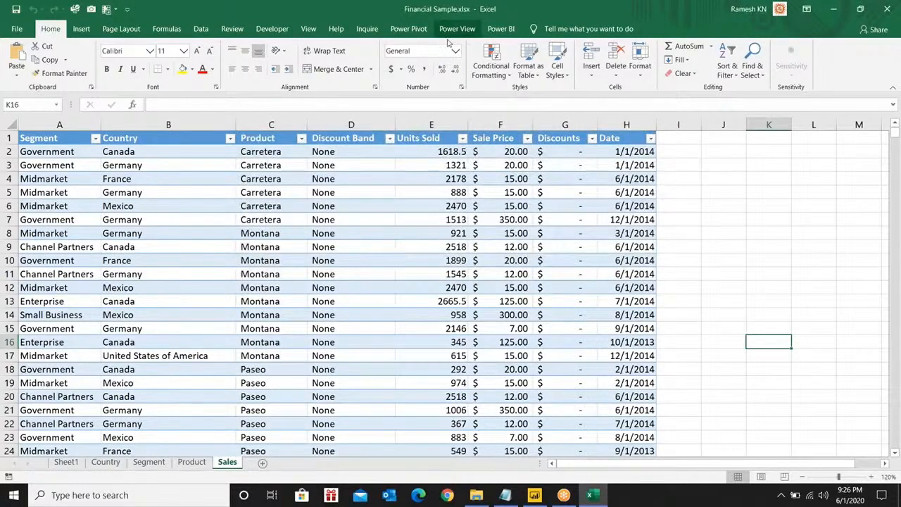
{"action": "left_click", "coordinate": [500, 28]}
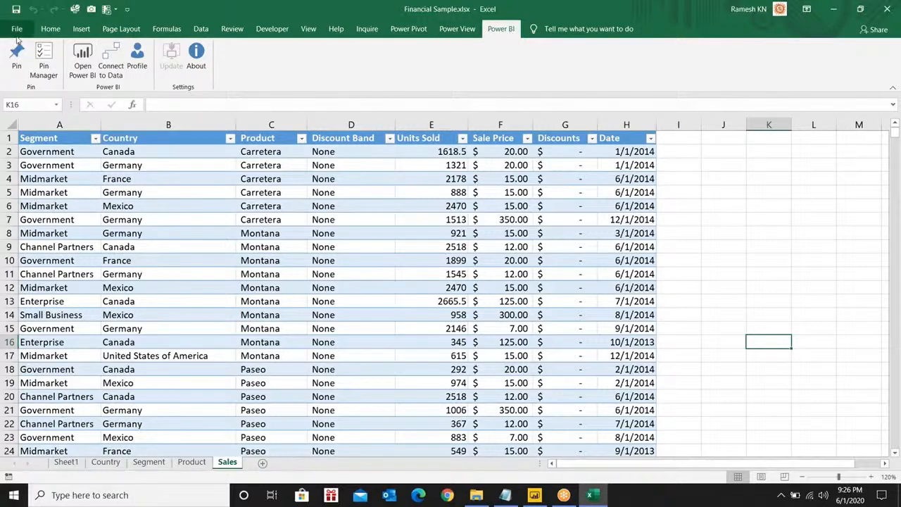
{"action": "left_click", "coordinate": [50, 29]}
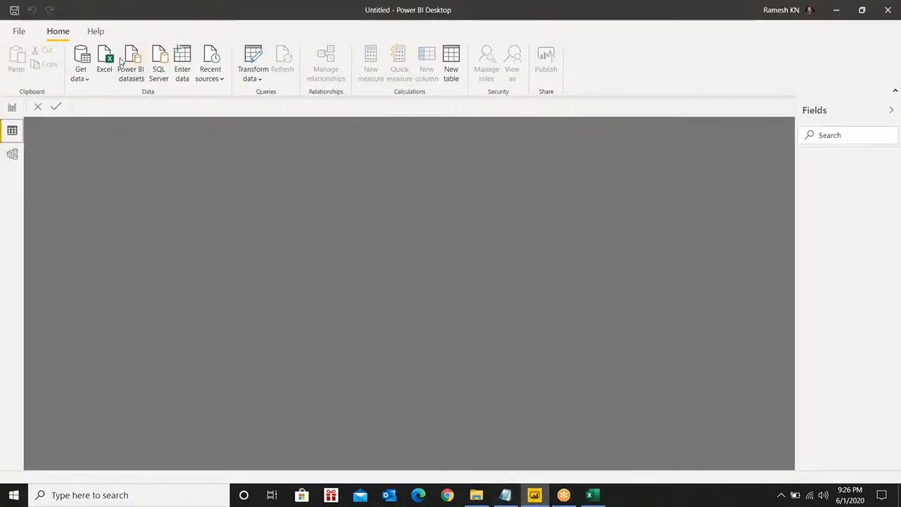
Import an Excel source: Financial Sample.xlsx from Data > Urbanpro > Power BI course folder
{"action": "left_click", "coordinate": [104, 61]}
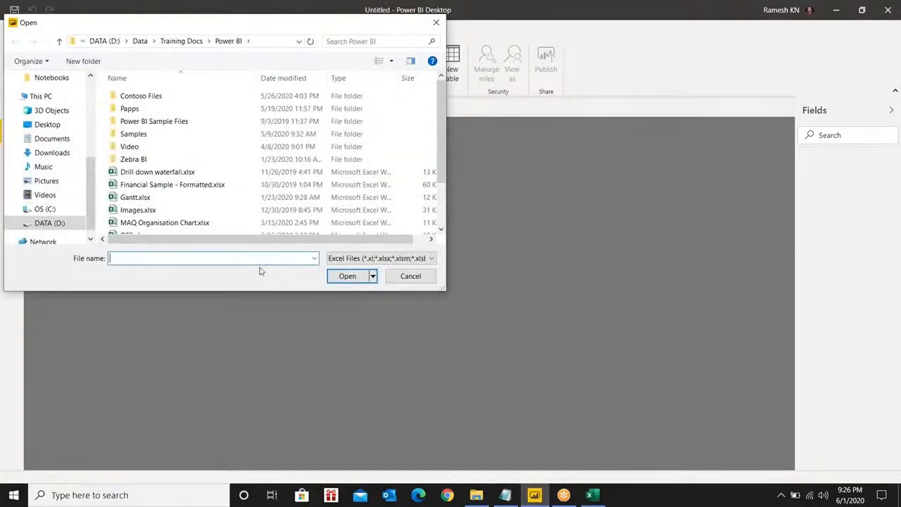
{"action": "left_click", "coordinate": [142, 41]}
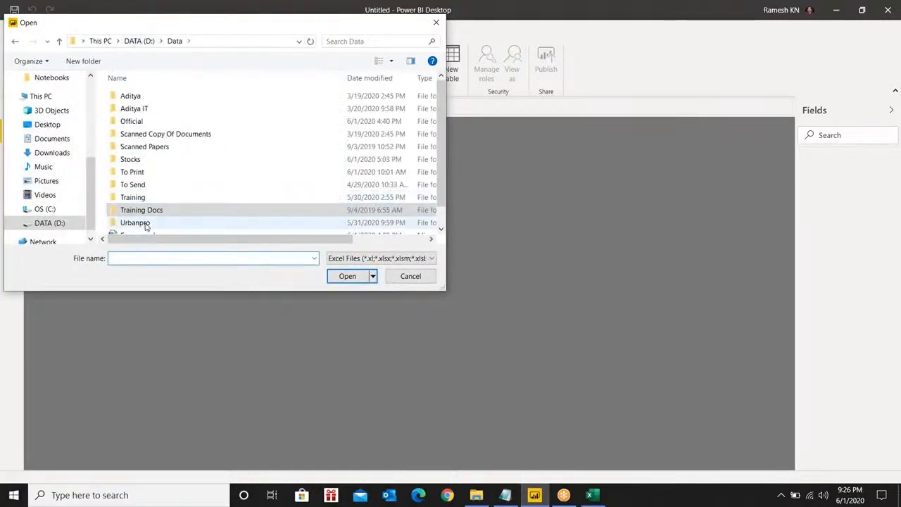
{"action": "double_click", "coordinate": [145, 227]}
{"action": "scroll", "coordinate": [190, 186], "scroll_direction": "down", "scroll_amount": 1}
{"action": "scroll", "coordinate": [190, 186], "scroll_direction": "down", "scroll_amount": 1}
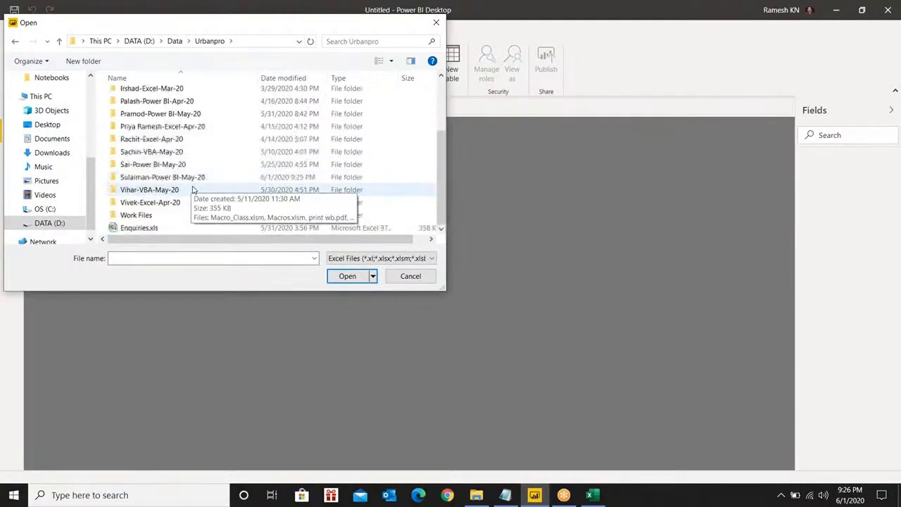
{"action": "left_click", "coordinate": [154, 178]}
{"action": "double_click", "coordinate": [153, 178]}
{"action": "left_click", "coordinate": [138, 97]}
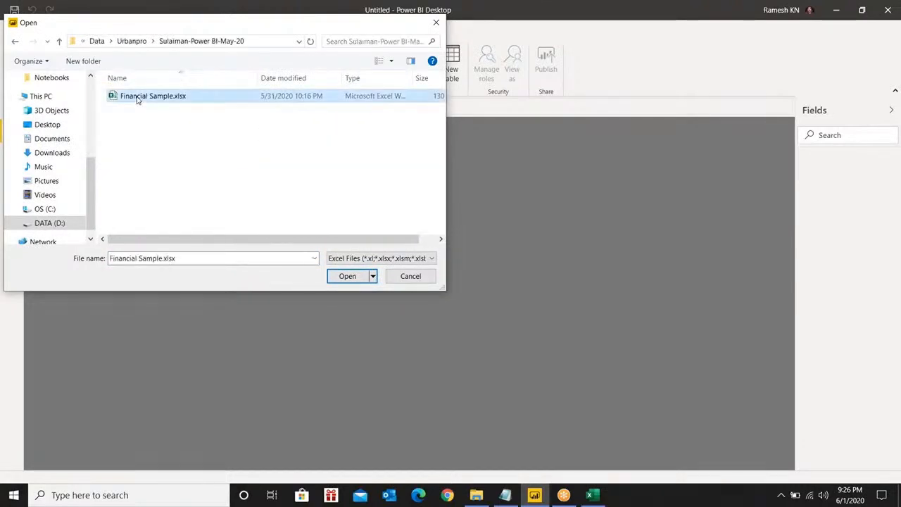
{"action": "double_click", "coordinate": [138, 98]}
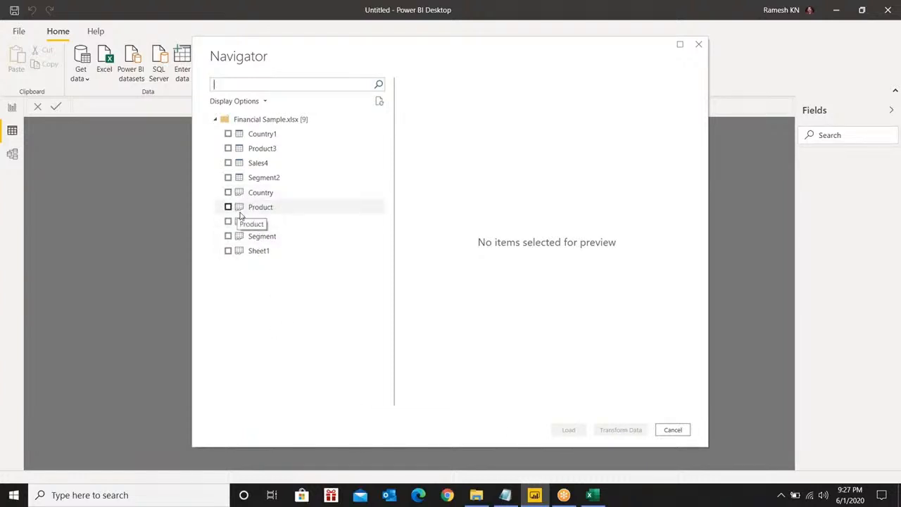
Tick Segment2, Sales4, Product3 and Country1 in the Navigator and load them
{"action": "left_click", "coordinate": [227, 177]}
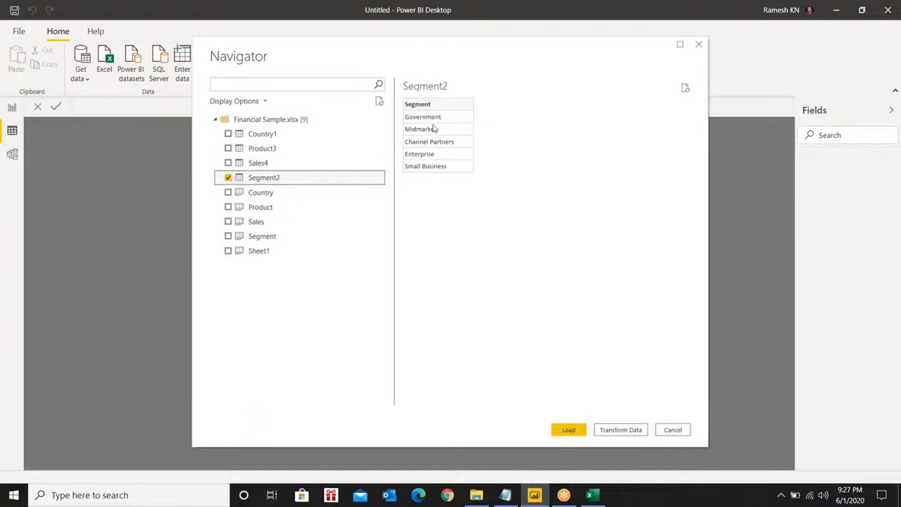
{"action": "left_click", "coordinate": [228, 162]}
{"action": "left_click", "coordinate": [228, 148]}
{"action": "left_click", "coordinate": [228, 134]}
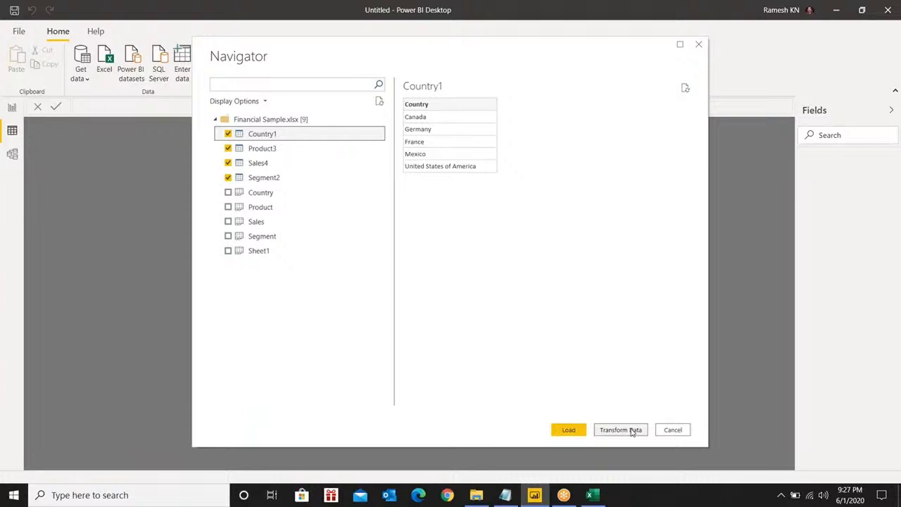
{"action": "left_click", "coordinate": [578, 429]}
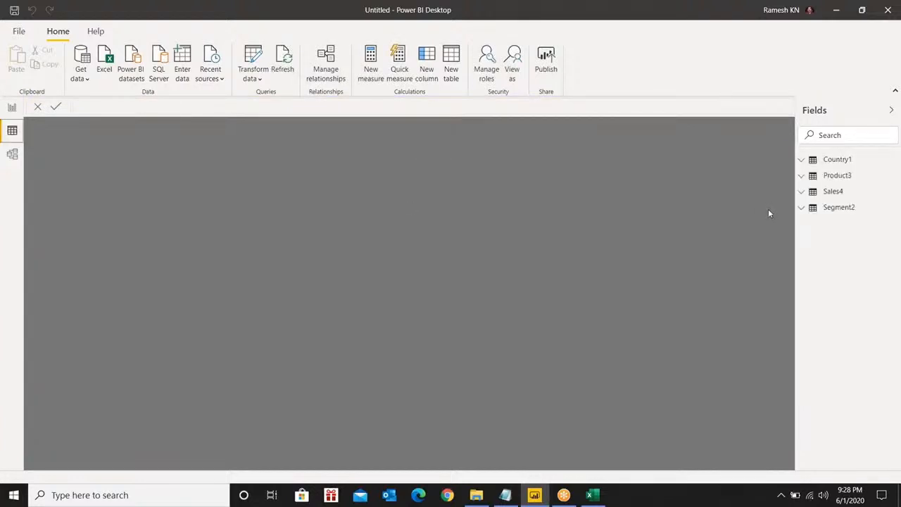
Inspect the Country1 table in Data view, including its Country column
{"action": "left_click", "coordinate": [802, 163]}
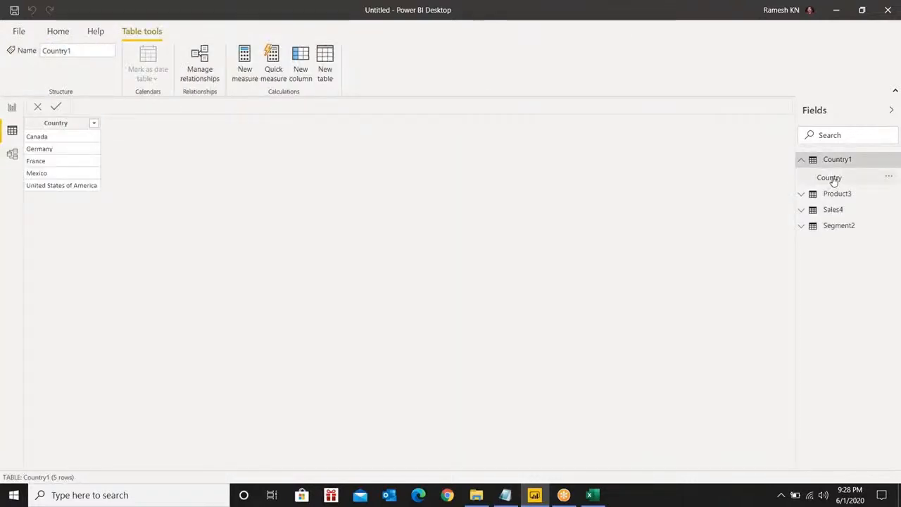
{"action": "left_click", "coordinate": [14, 135]}
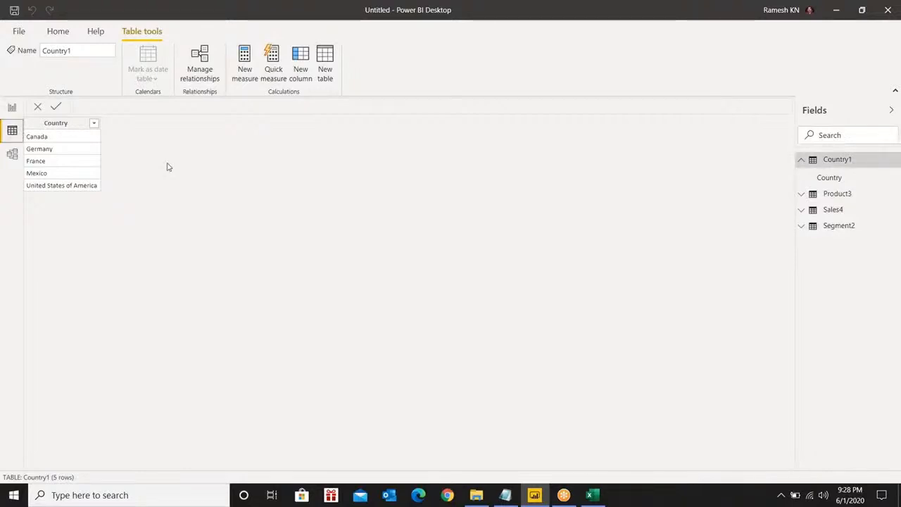
{"action": "left_click", "coordinate": [49, 140]}
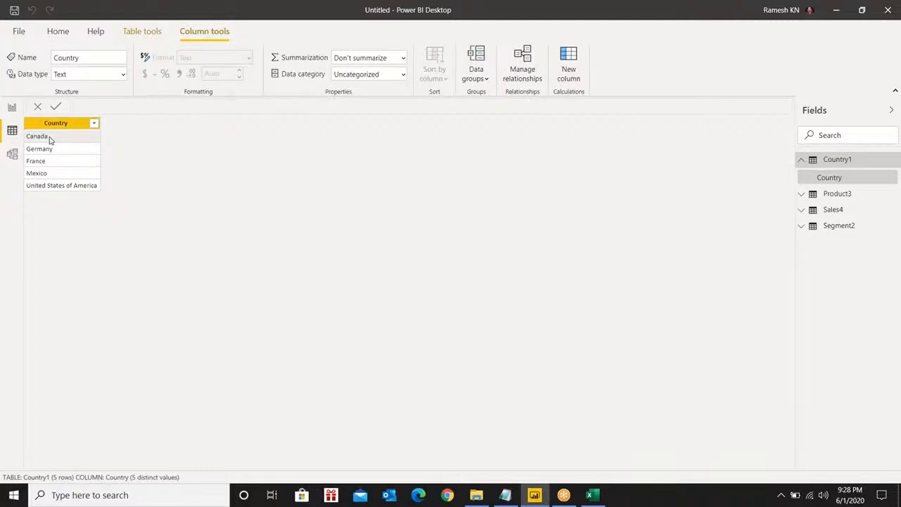
{"action": "right_click", "coordinate": [50, 140]}
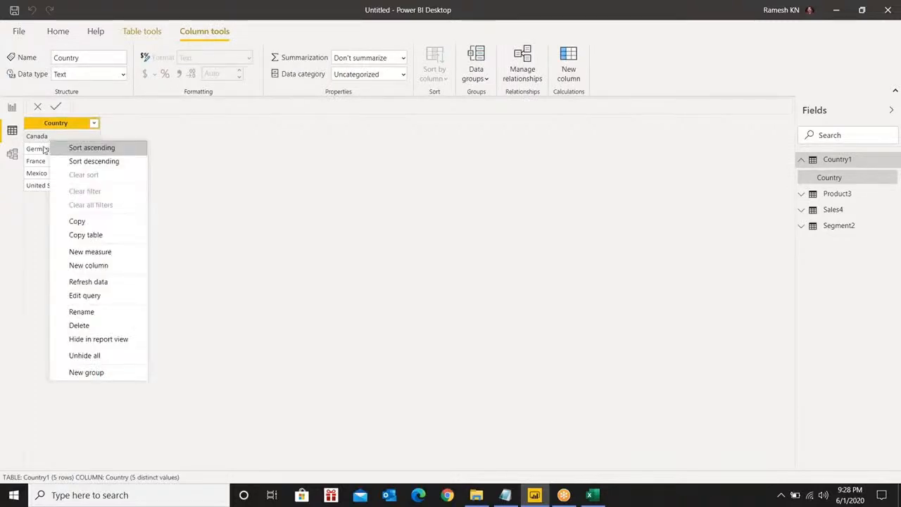
{"action": "left_click", "coordinate": [38, 163]}
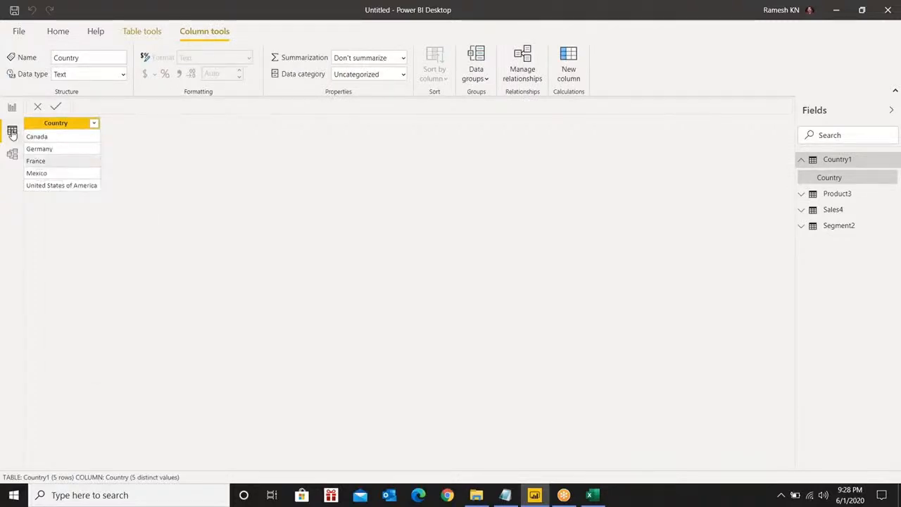
{"action": "left_click", "coordinate": [802, 159]}
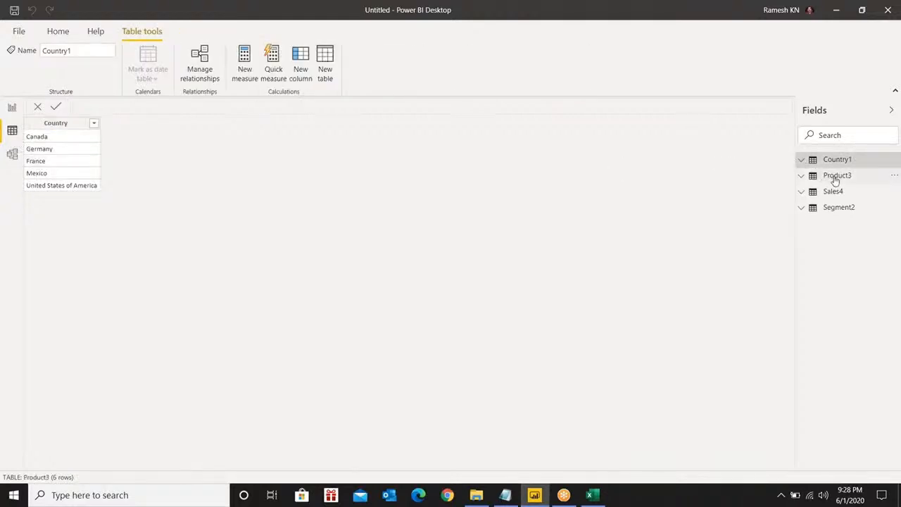
Review the Product3 and Segment2 tables, ending on the 700-row Sales4 table
{"action": "left_click", "coordinate": [836, 177]}
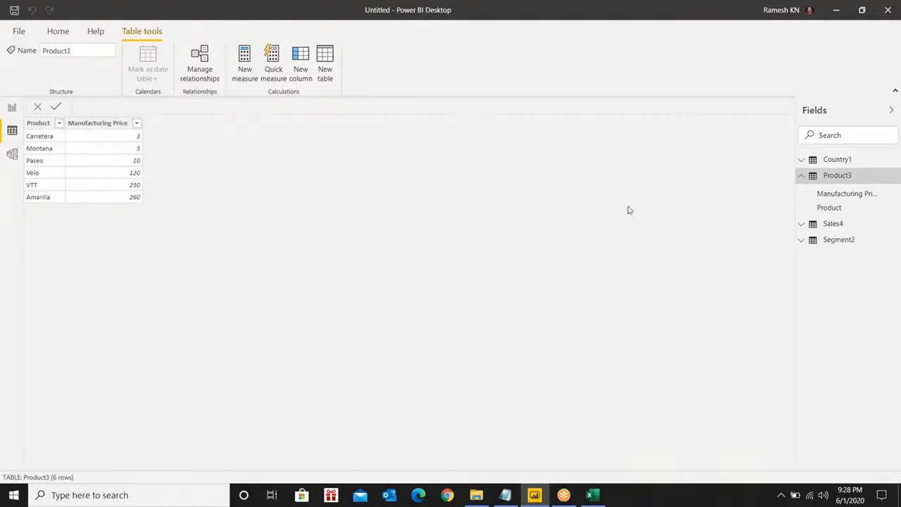
{"action": "left_click", "coordinate": [802, 176]}
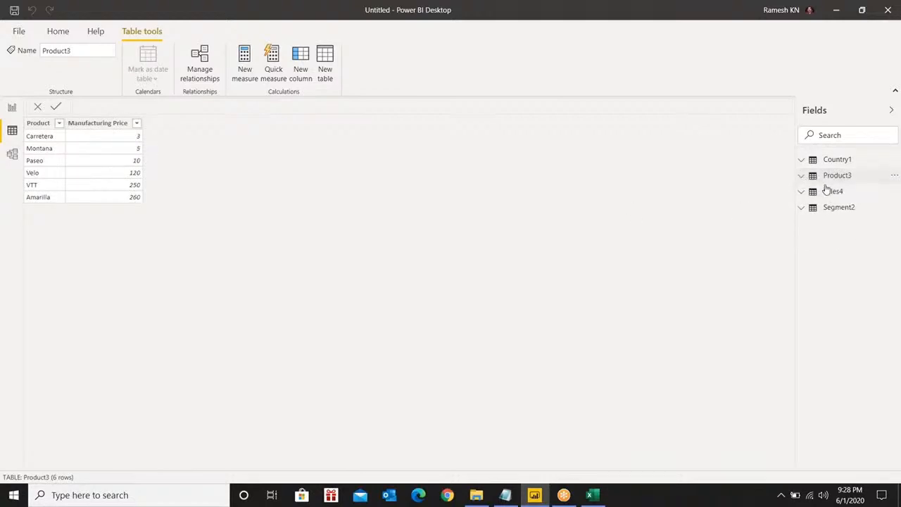
{"action": "left_click", "coordinate": [831, 207]}
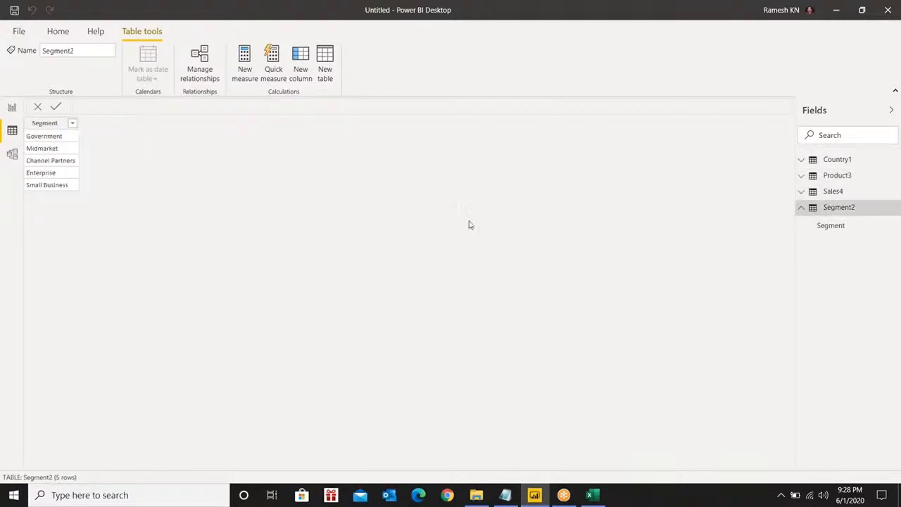
{"action": "left_click", "coordinate": [832, 191]}
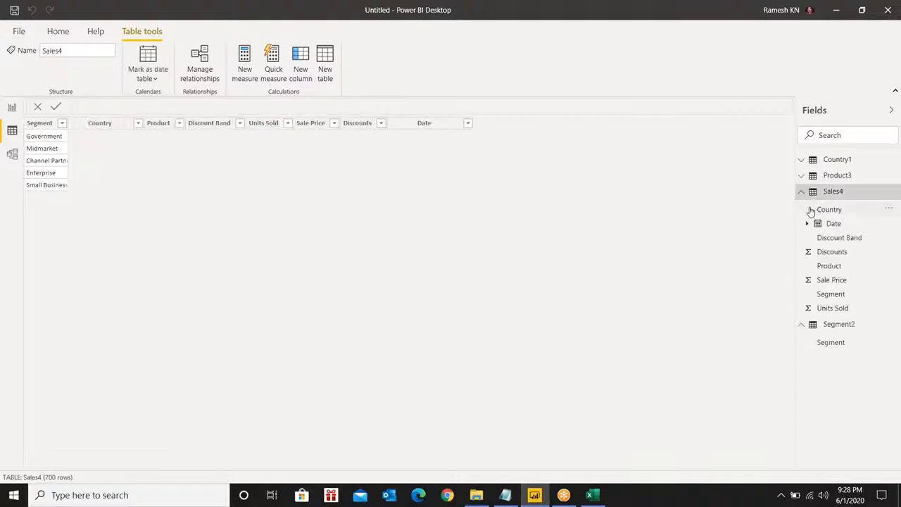
{"action": "left_click", "coordinate": [803, 325]}
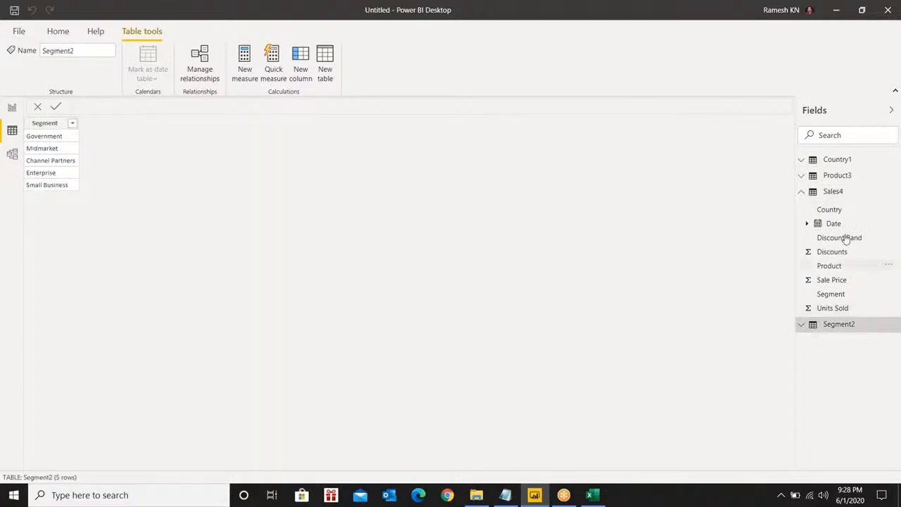
{"action": "left_click", "coordinate": [834, 192]}
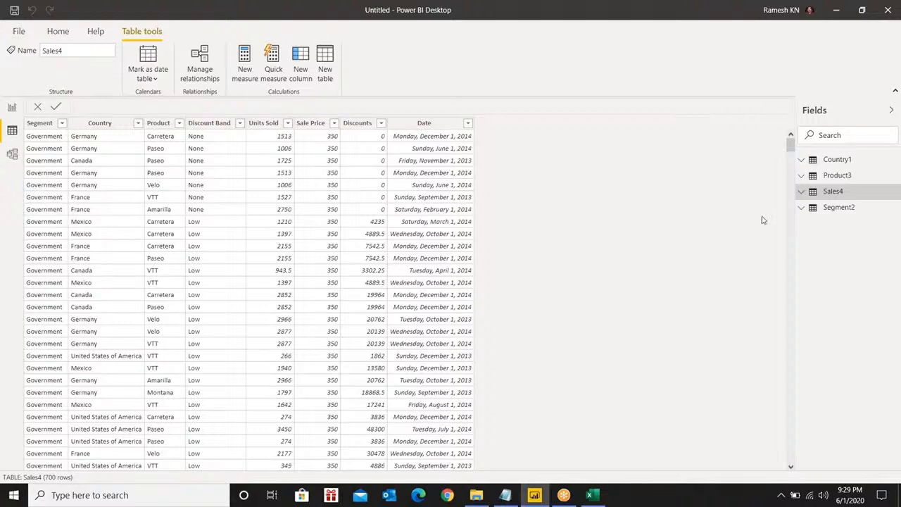
{"action": "left_click", "coordinate": [802, 195]}
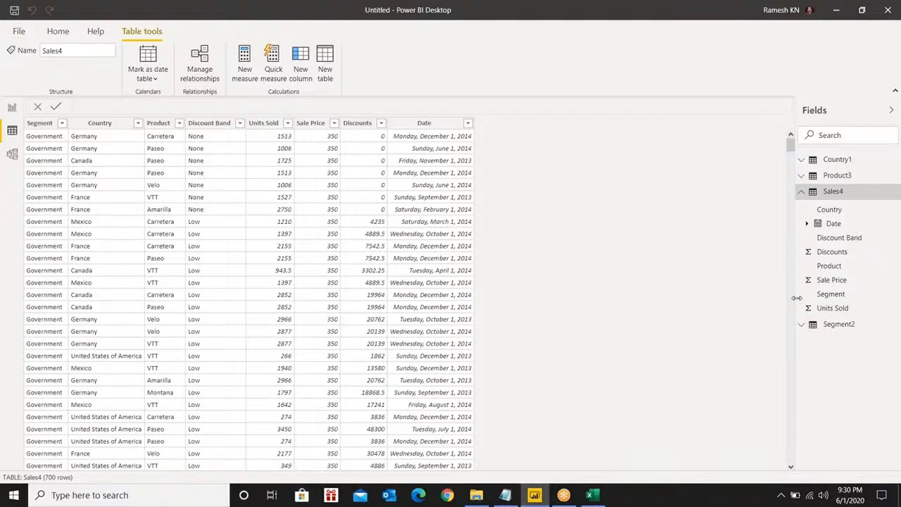
{"action": "left_click", "coordinate": [800, 192]}
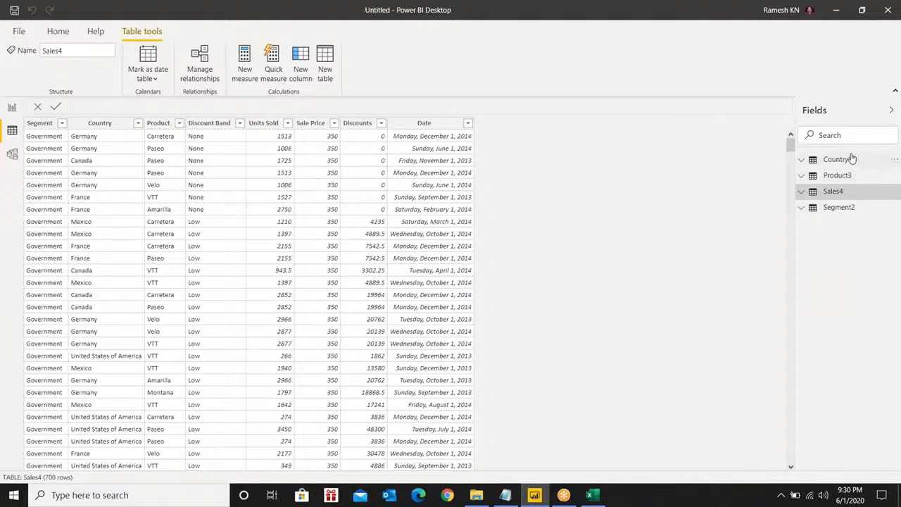
{"action": "mouse_move", "coordinate": [845, 161]}
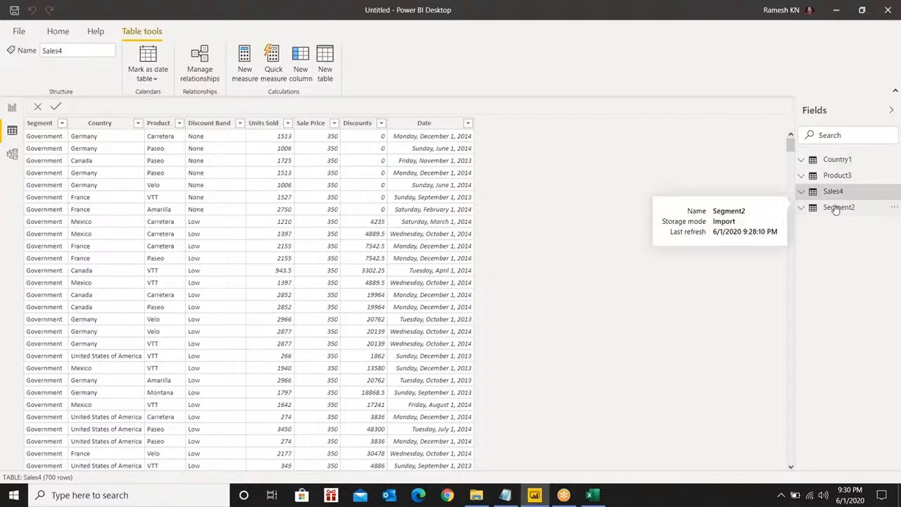
Rename the Country1 table to Country
{"action": "left_click", "coordinate": [894, 161]}
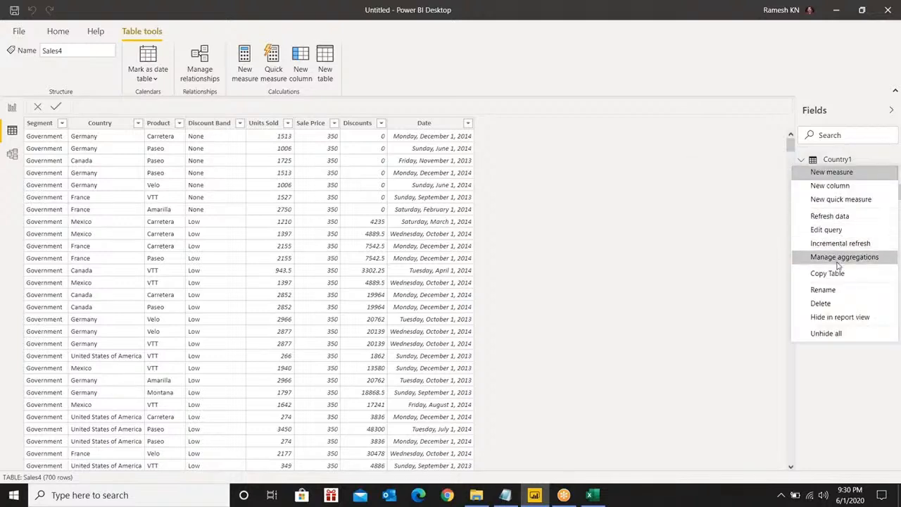
{"action": "left_click", "coordinate": [737, 284]}
{"action": "right_click", "coordinate": [836, 160]}
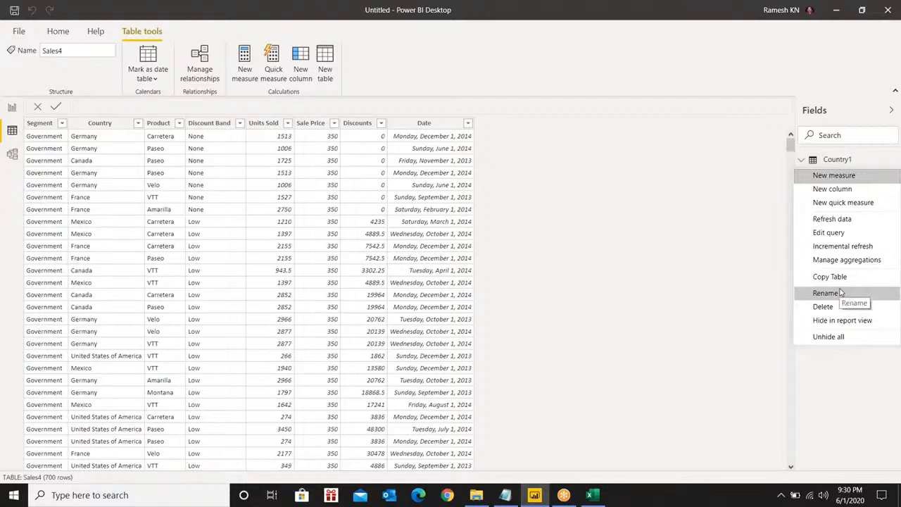
{"action": "left_click", "coordinate": [722, 270]}
{"action": "left_click", "coordinate": [836, 161]}
{"action": "double_click", "coordinate": [835, 161]}
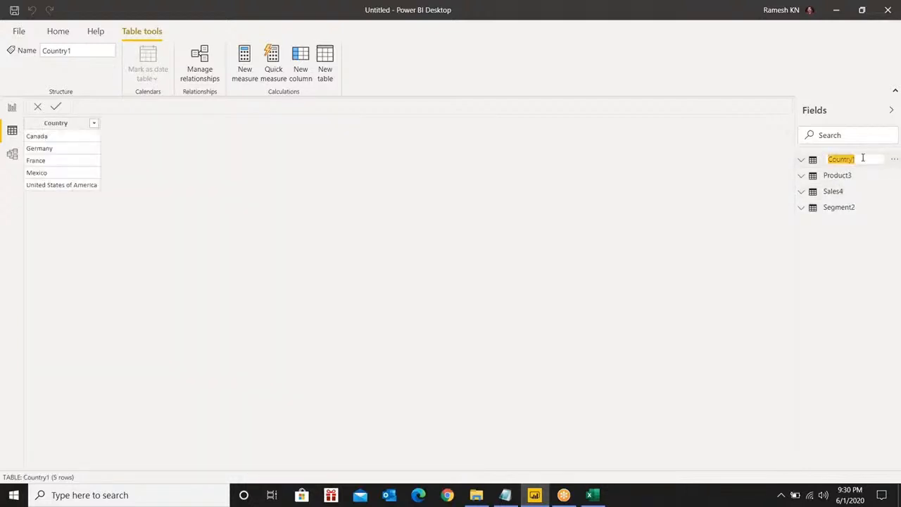
{"action": "left_click", "coordinate": [863, 159]}
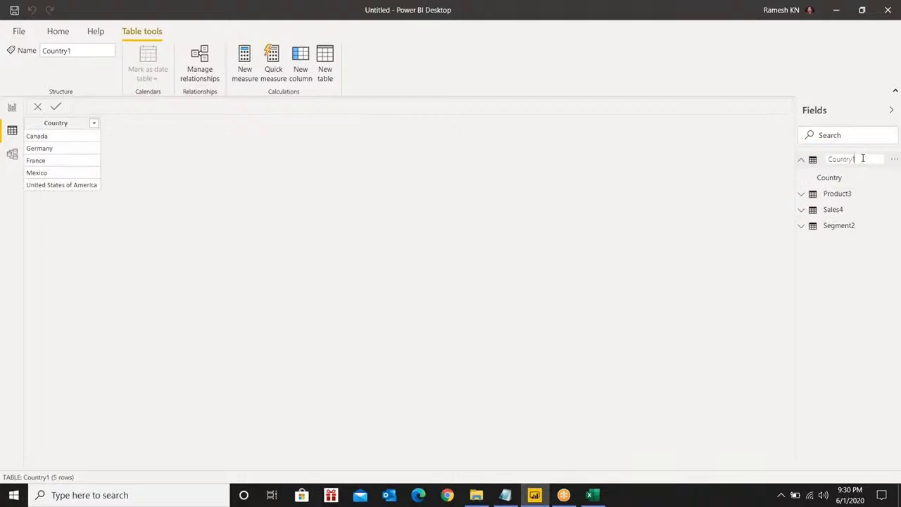
{"action": "left_click", "coordinate": [755, 222]}
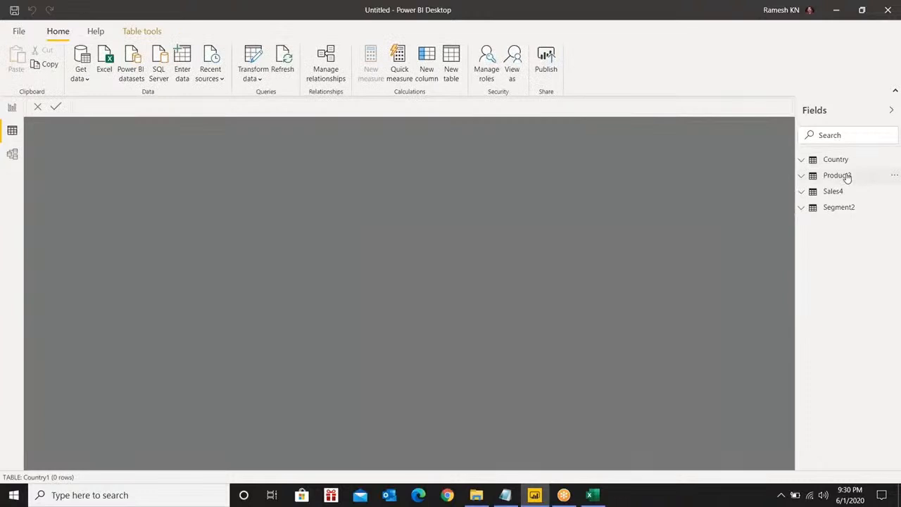
Rename the Product3 and Sales4 tables to Product and Sales
{"action": "double_click", "coordinate": [842, 176]}
{"action": "left_click", "coordinate": [862, 174]}
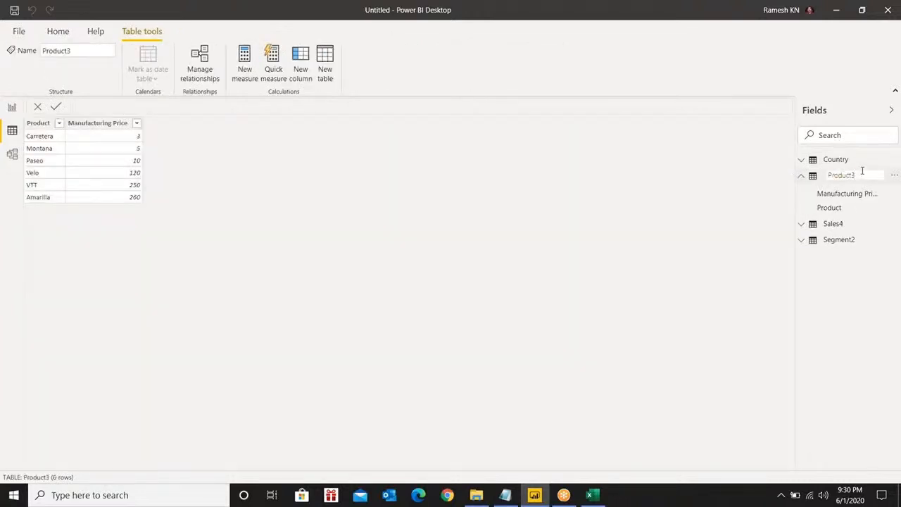
{"action": "type", "text": "t"}
{"action": "key", "text": "Return"}
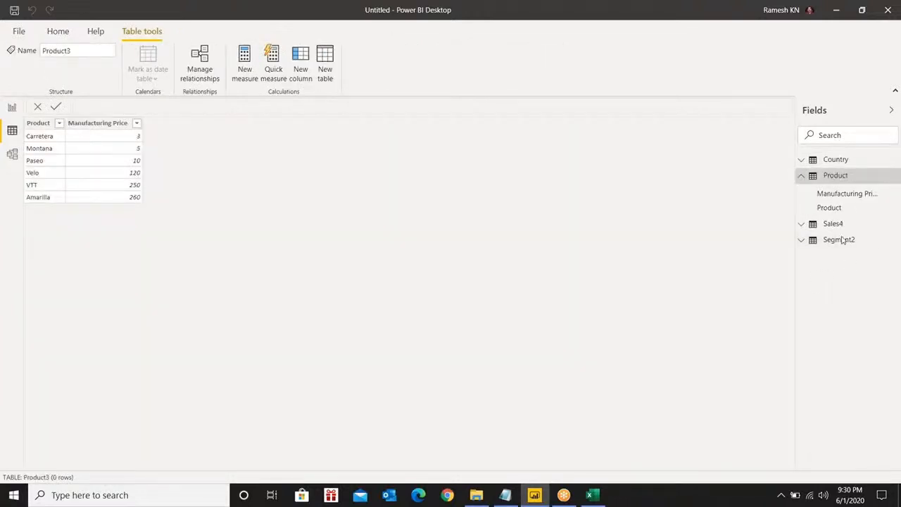
{"action": "double_click", "coordinate": [836, 225]}
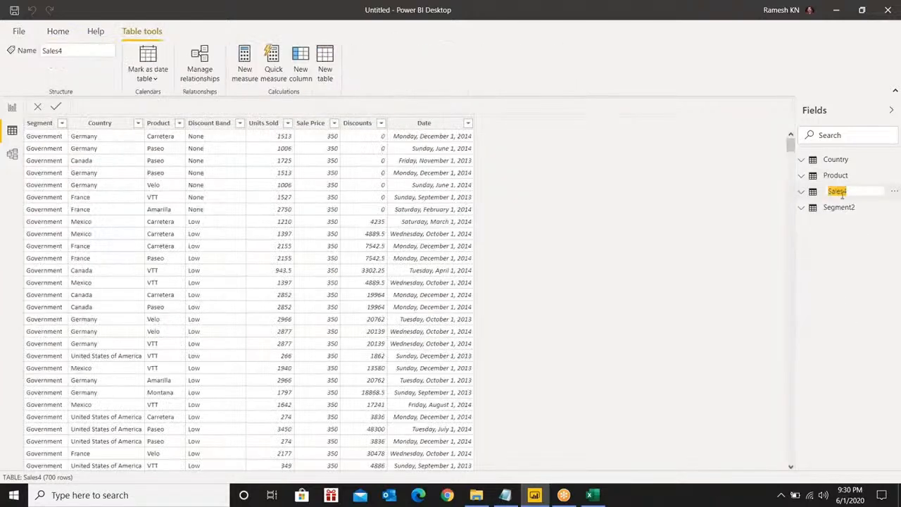
{"action": "left_click", "coordinate": [855, 191]}
{"action": "key", "text": "BackSpace"}
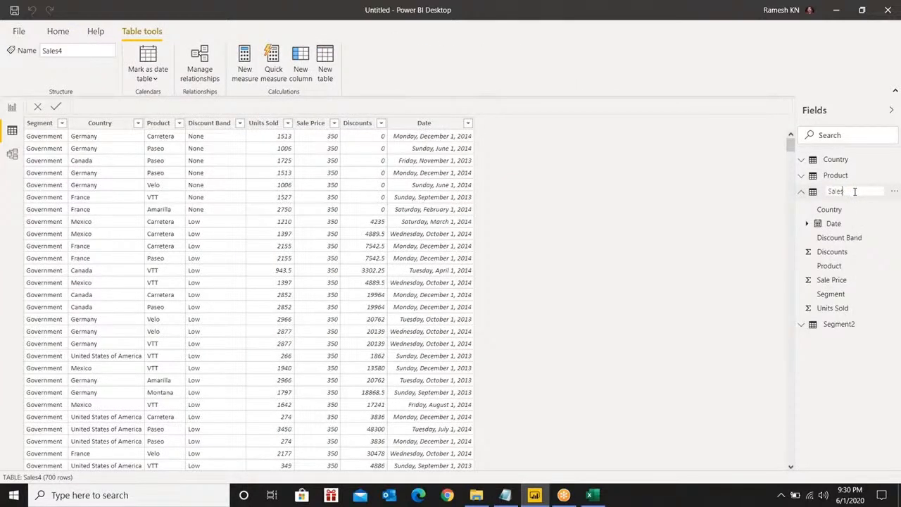
{"action": "key", "text": "Return"}
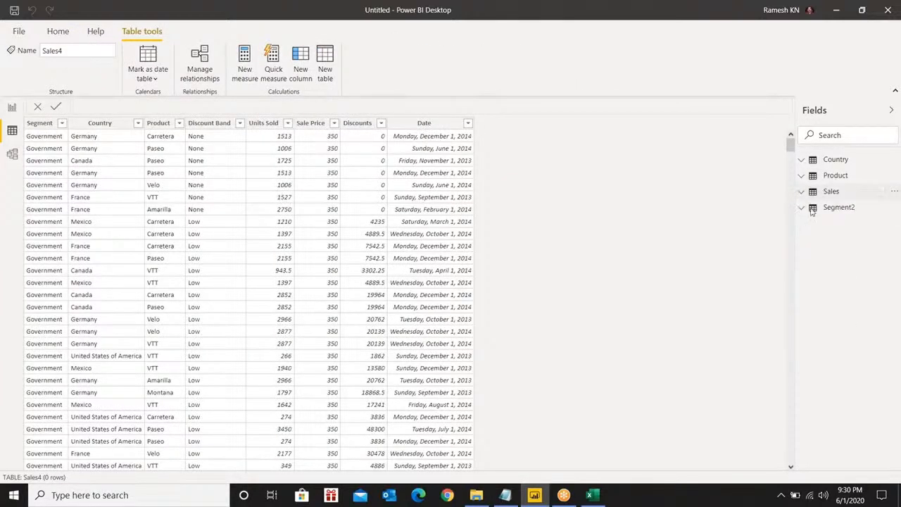
Rename the Segment2 table to Segment
{"action": "left_click", "coordinate": [831, 211]}
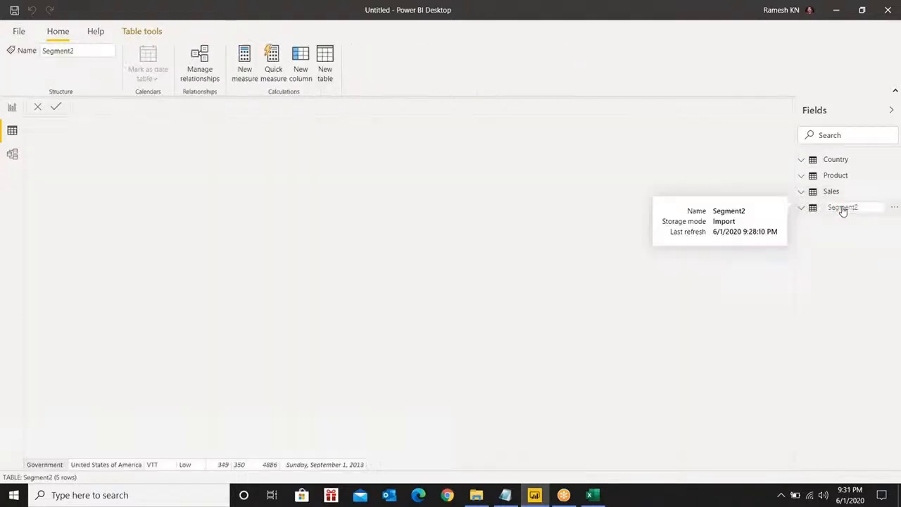
{"action": "left_click", "coordinate": [865, 205]}
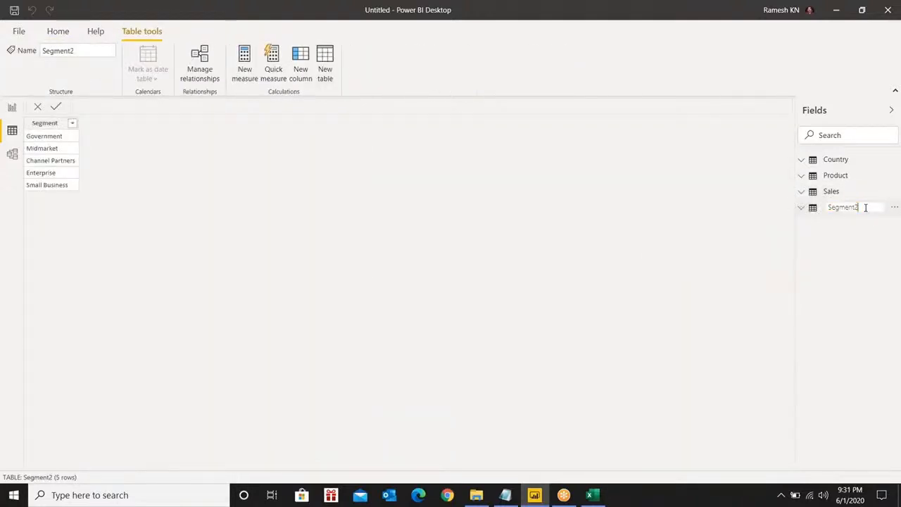
{"action": "key", "text": "BackSpace"}
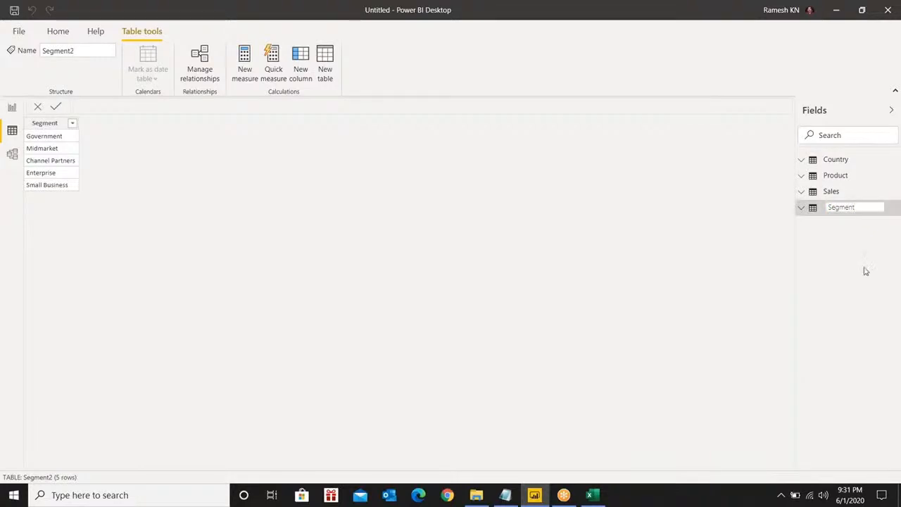
{"action": "key", "text": "Return"}
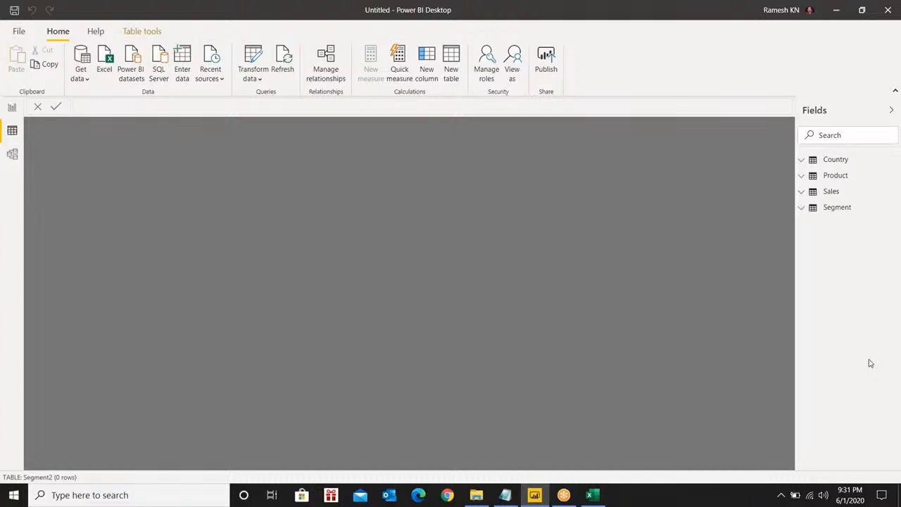
Delete the Country–Sales, Segment–Sales and Sales–Product relationships, then go back to Data view
{"action": "left_click", "coordinate": [12, 157]}
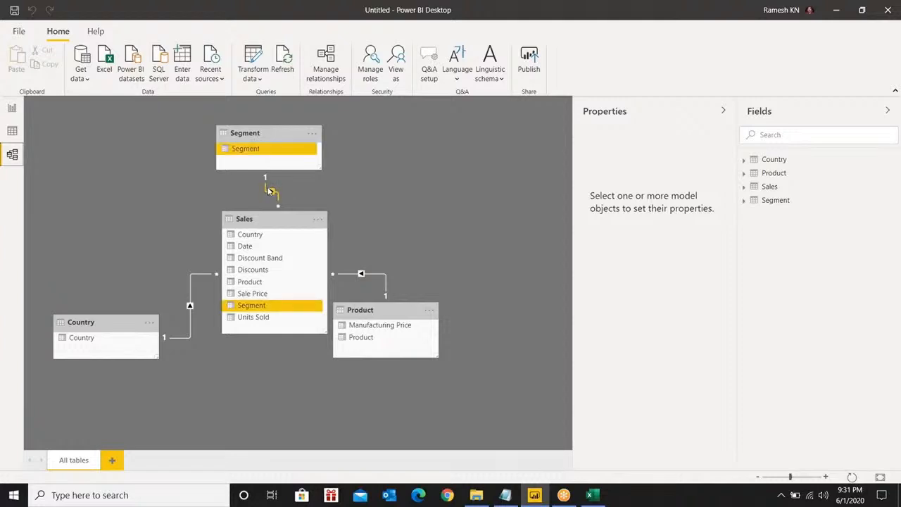
{"action": "right_click", "coordinate": [194, 276]}
{"action": "left_click", "coordinate": [226, 296]}
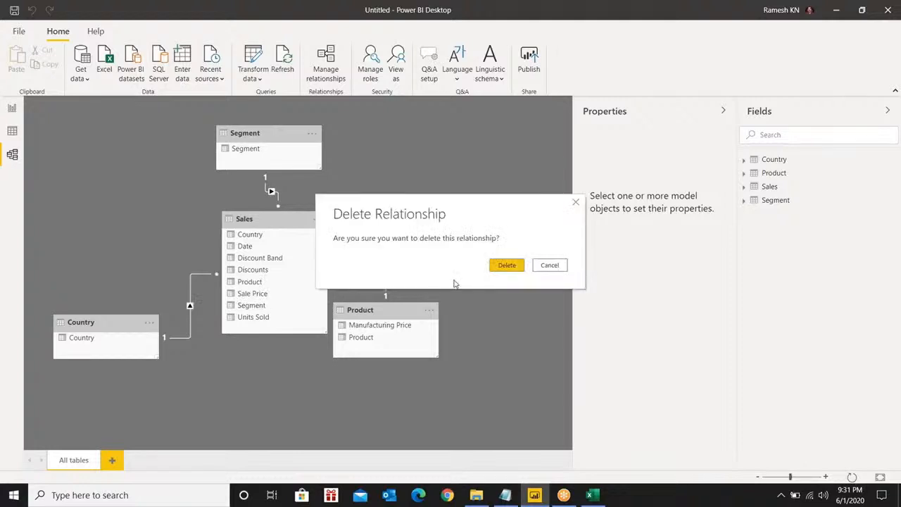
{"action": "left_click", "coordinate": [508, 268]}
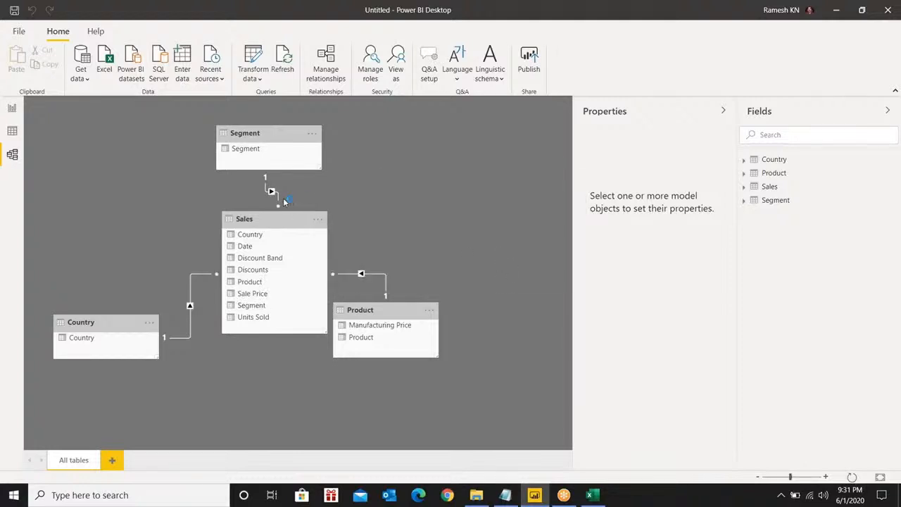
{"action": "right_click", "coordinate": [278, 200]}
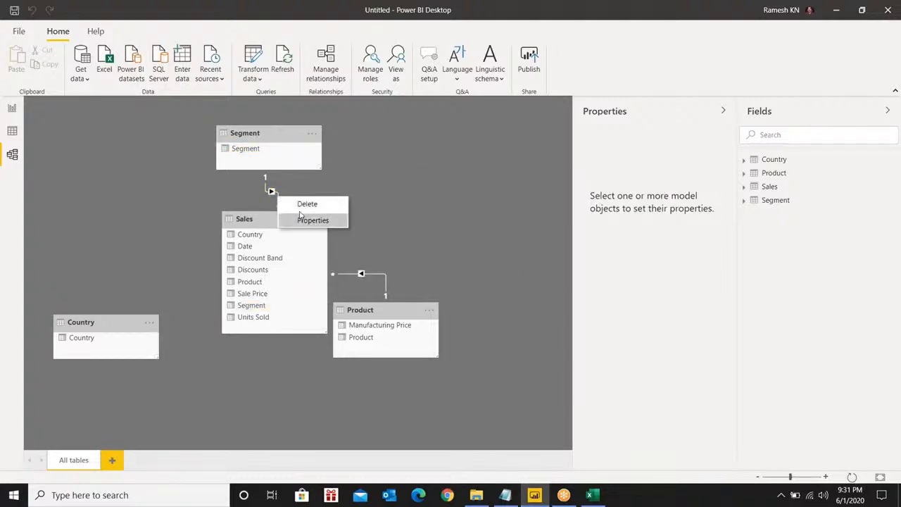
{"action": "left_click", "coordinate": [304, 204]}
{"action": "left_click", "coordinate": [507, 265]}
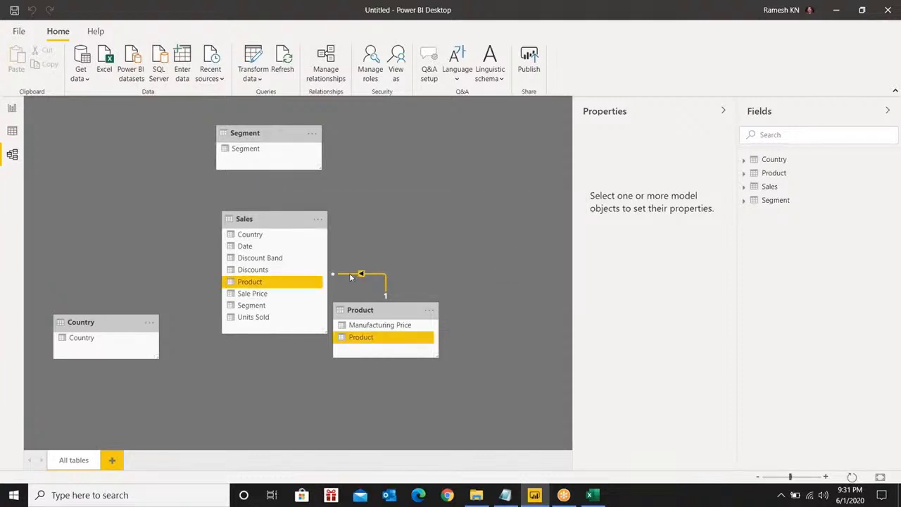
{"action": "right_click", "coordinate": [352, 274]}
{"action": "left_click", "coordinate": [378, 281]}
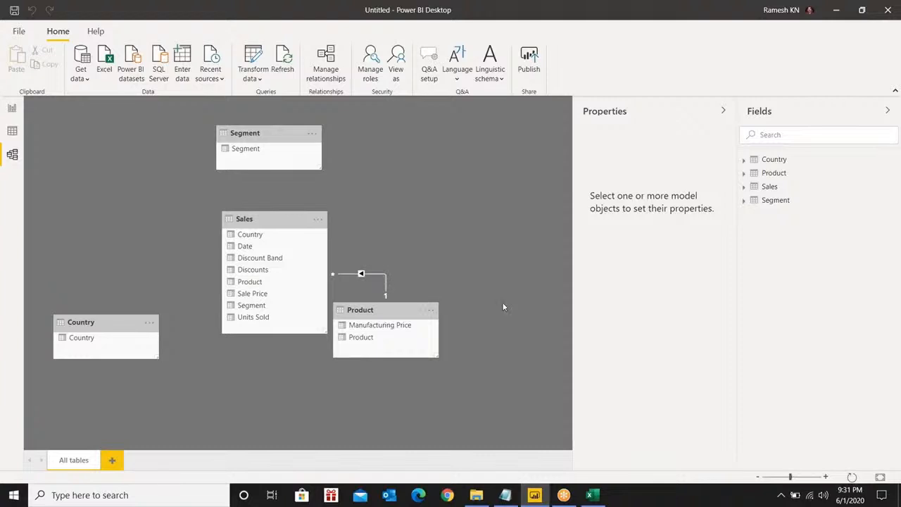
{"action": "left_click", "coordinate": [510, 265]}
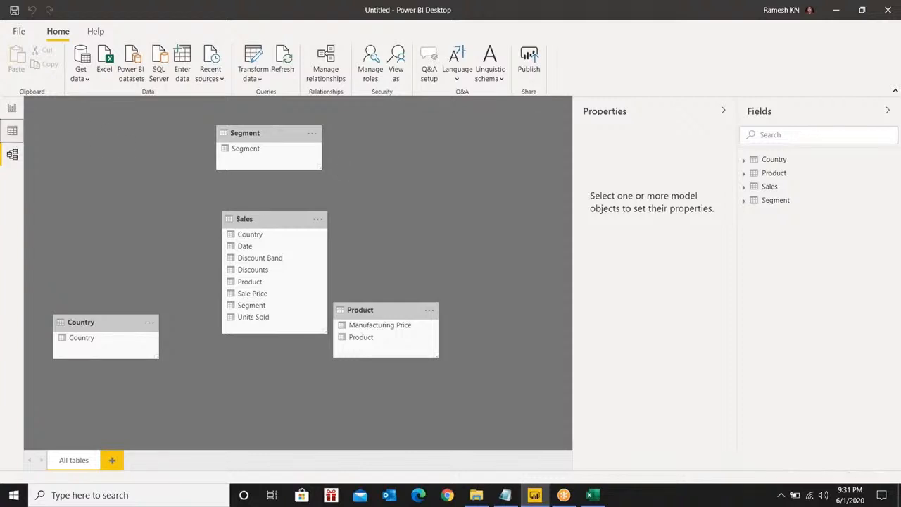
{"action": "left_click", "coordinate": [12, 130]}
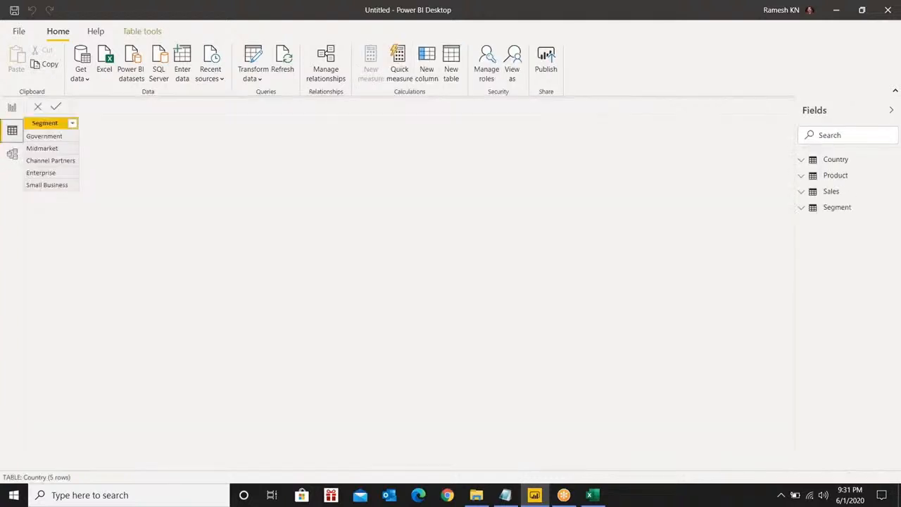
Switch between Report, Model and Data views, finishing on the empty Page 1 canvas
{"action": "left_click", "coordinate": [12, 110]}
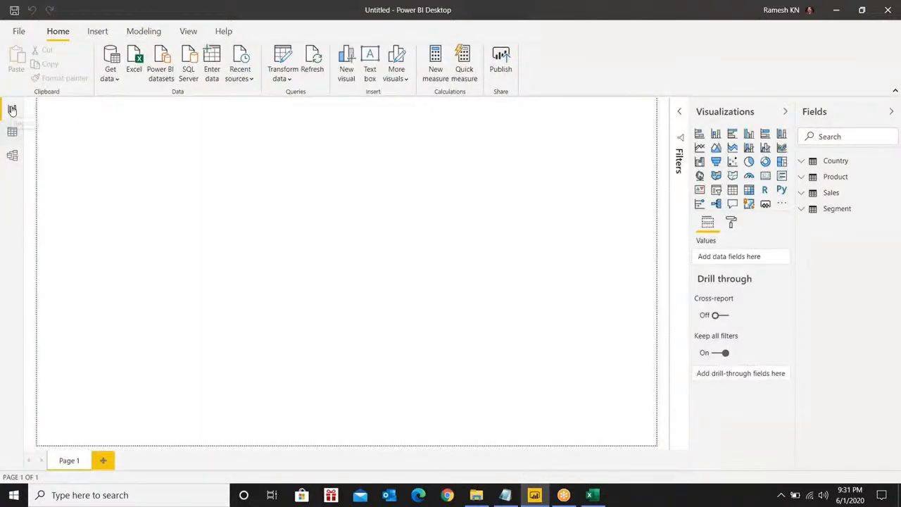
{"action": "left_click", "coordinate": [12, 158]}
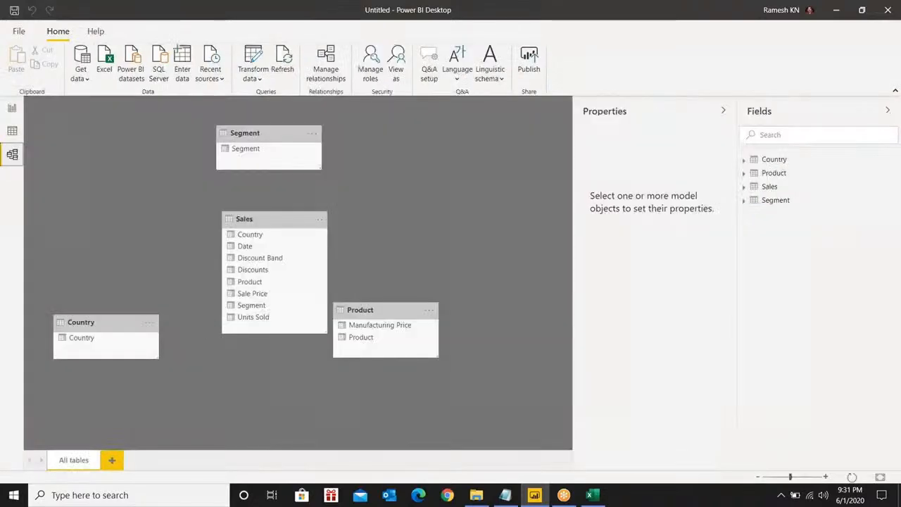
{"action": "left_click", "coordinate": [12, 110]}
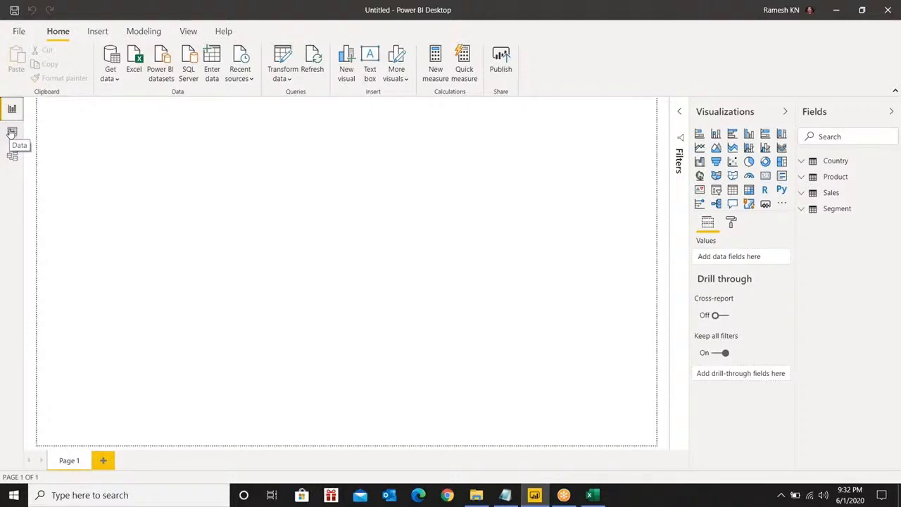
{"action": "left_click", "coordinate": [12, 132]}
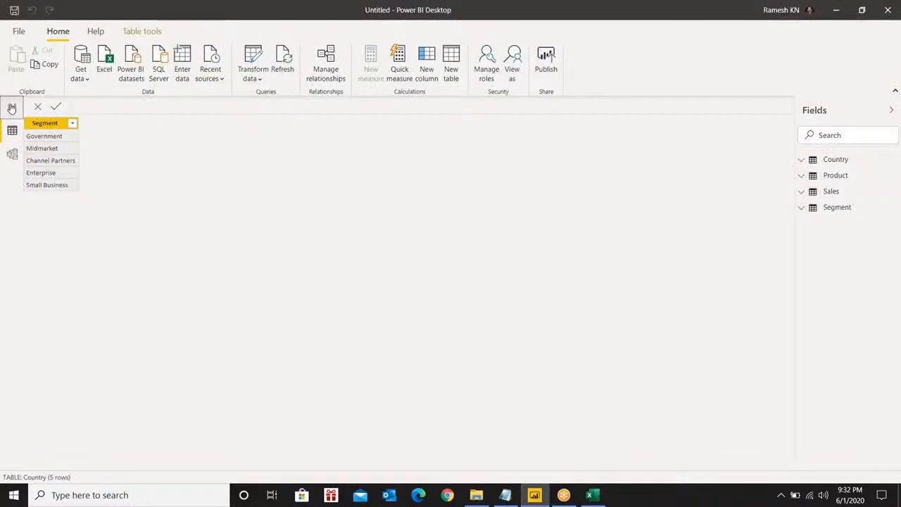
{"action": "left_click", "coordinate": [11, 107]}
{"action": "left_click", "coordinate": [12, 155]}
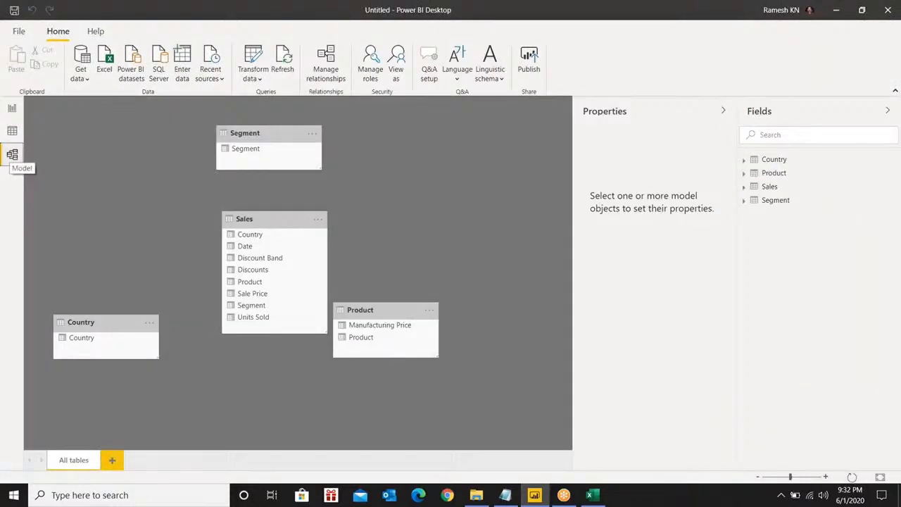
{"action": "left_click", "coordinate": [11, 108]}
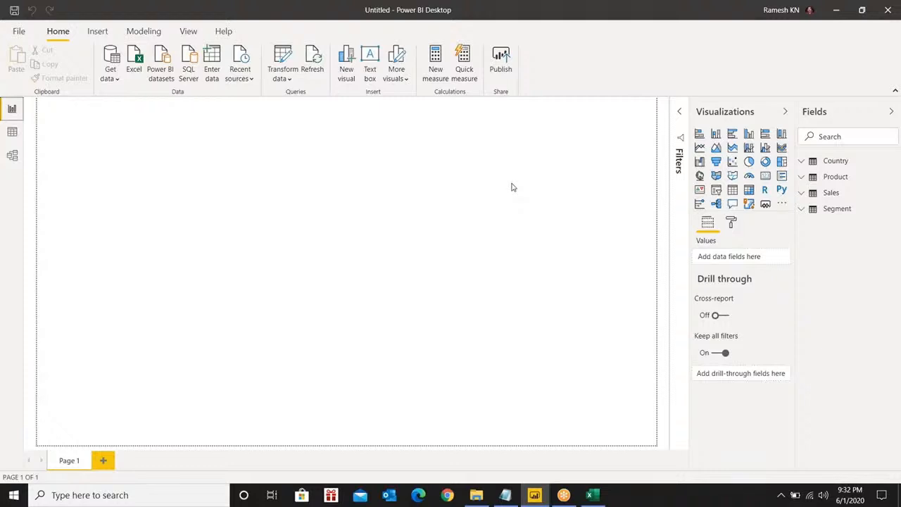
{"action": "left_click", "coordinate": [17, 34]}
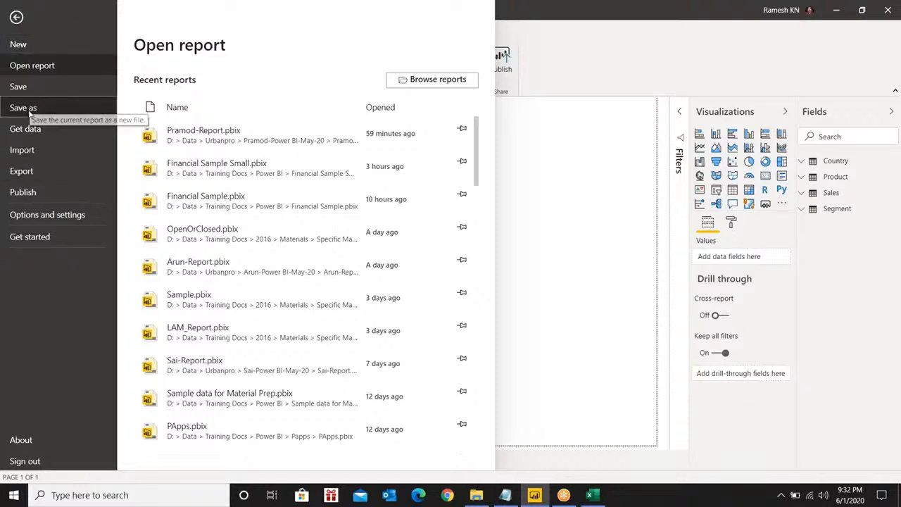
{"action": "left_click", "coordinate": [19, 108]}
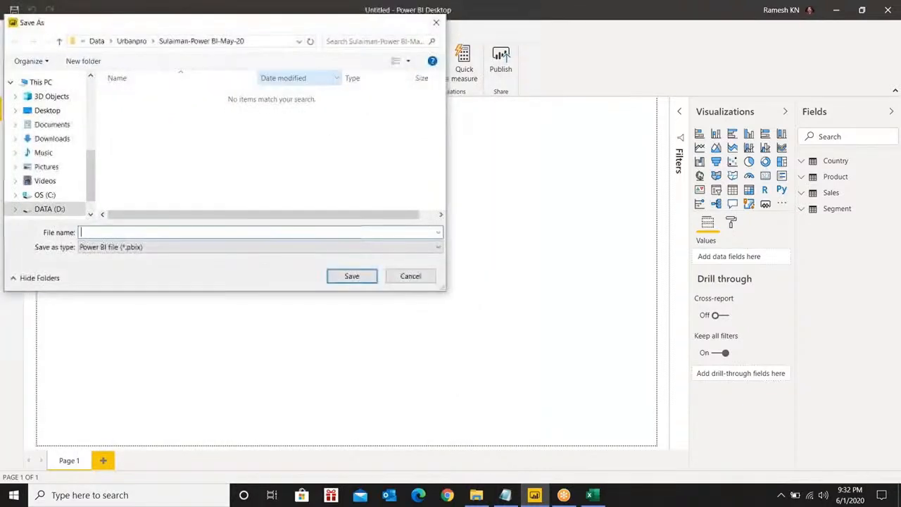
{"action": "type", "text": "S"}
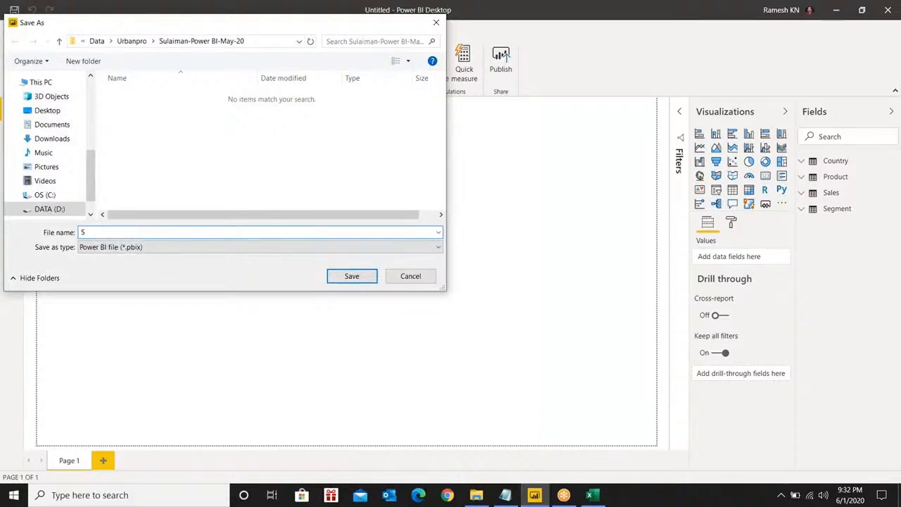
{"action": "type", "text": "ule"}
{"action": "key", "text": "BackSpace"}
{"action": "type", "text": "man-Report"}
{"action": "left_click", "coordinate": [359, 276]}
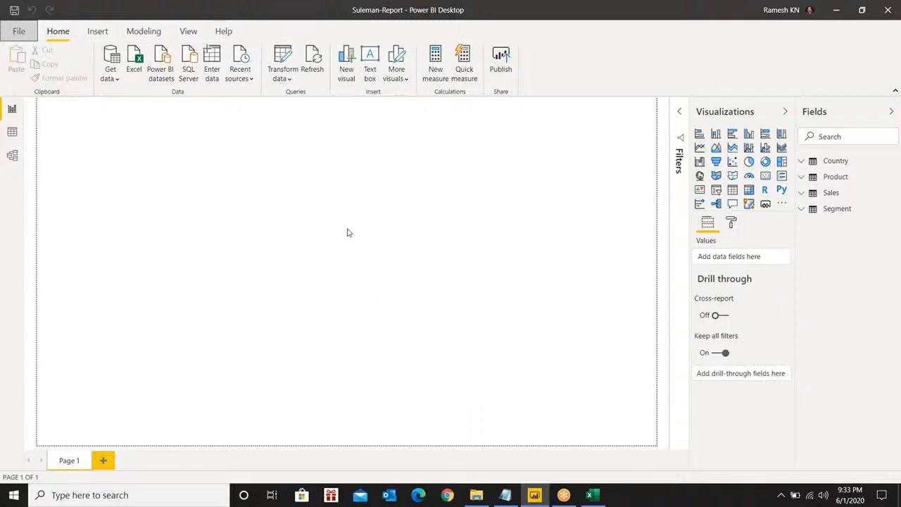
Close Power BI Desktop and the Financial Sample workbook from their title-bar menus
{"action": "right_click", "coordinate": [573, 13]}
{"action": "left_click", "coordinate": [604, 79]}
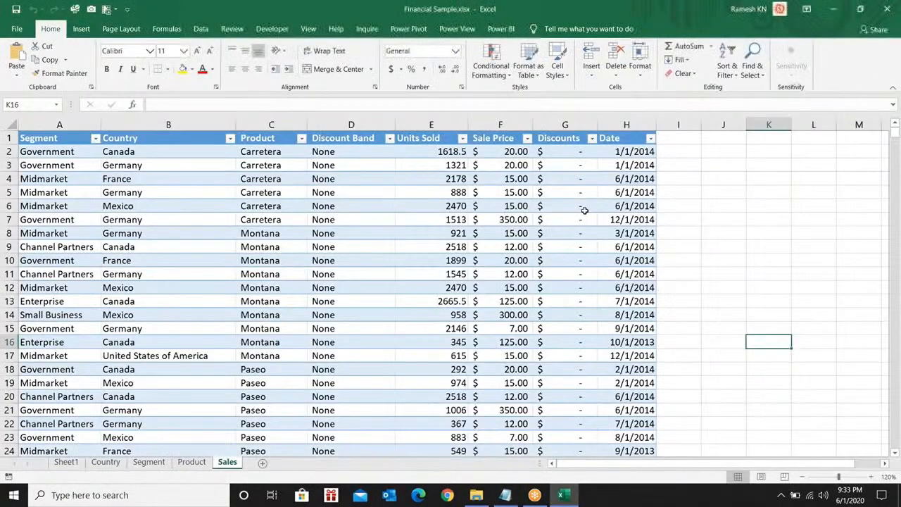
{"action": "right_click", "coordinate": [257, 8]}
{"action": "left_click", "coordinate": [276, 70]}
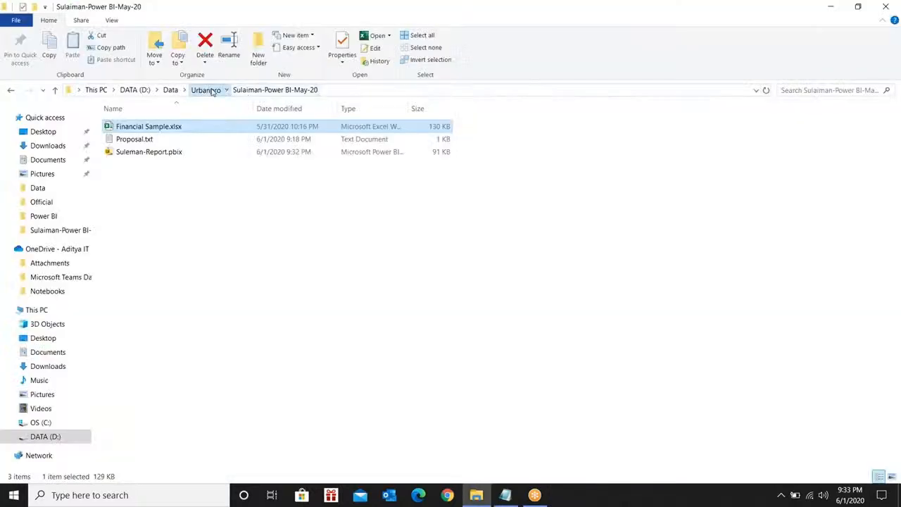
In Urbanpro, try renaming the Sulaiman-Power BI-May-20 folder to Suleman-Power BI-May-20
{"action": "left_click", "coordinate": [211, 90]}
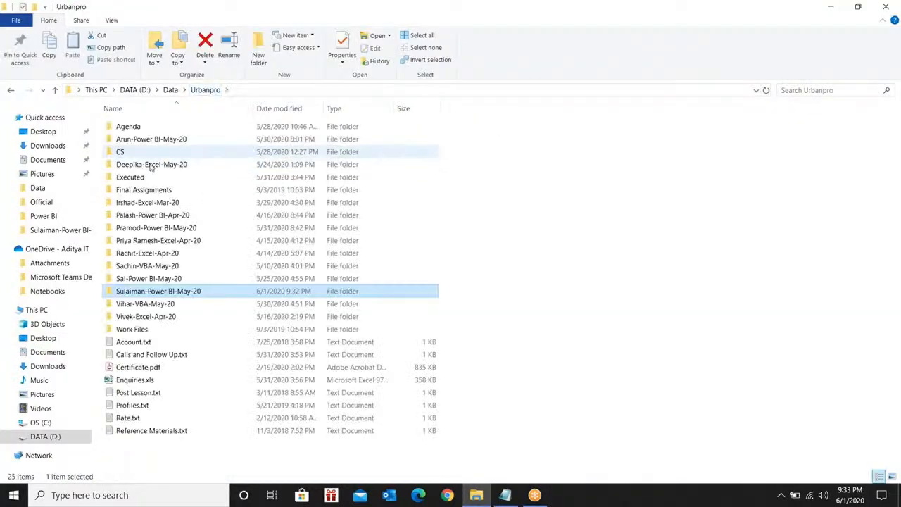
{"action": "right_click", "coordinate": [141, 291]}
{"action": "left_click", "coordinate": [190, 457]}
{"action": "left_click", "coordinate": [131, 291]}
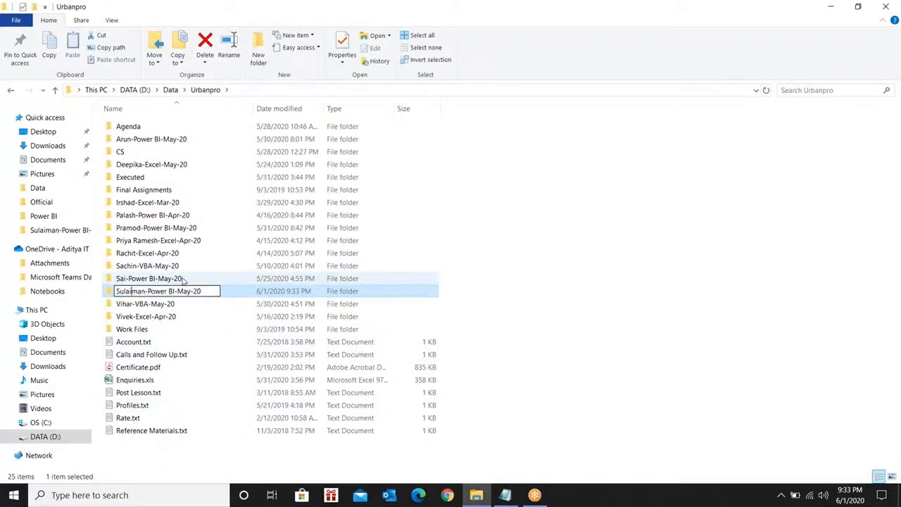
{"action": "key", "text": "BackSpace"}
{"action": "key", "text": "Delete"}
{"action": "type", "text": "e"}
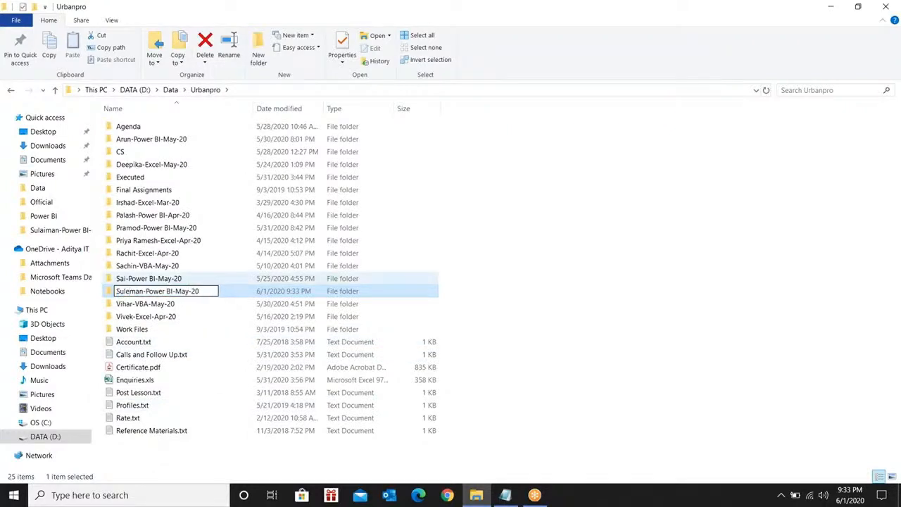
{"action": "key", "text": "Return"}
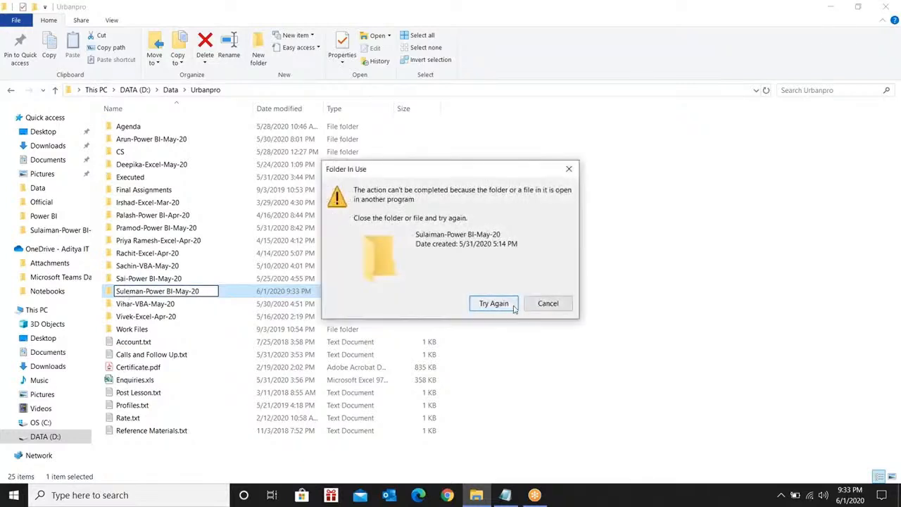
Dismiss the folder-in-use warning and close the program still holding the folder
{"action": "left_click", "coordinate": [547, 304]}
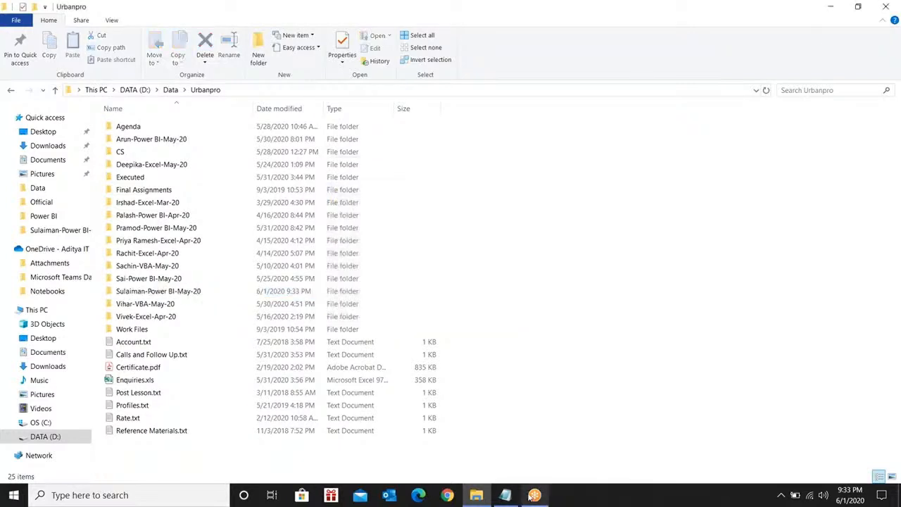
{"action": "left_click", "coordinate": [511, 496]}
{"action": "left_click", "coordinate": [458, 470]}
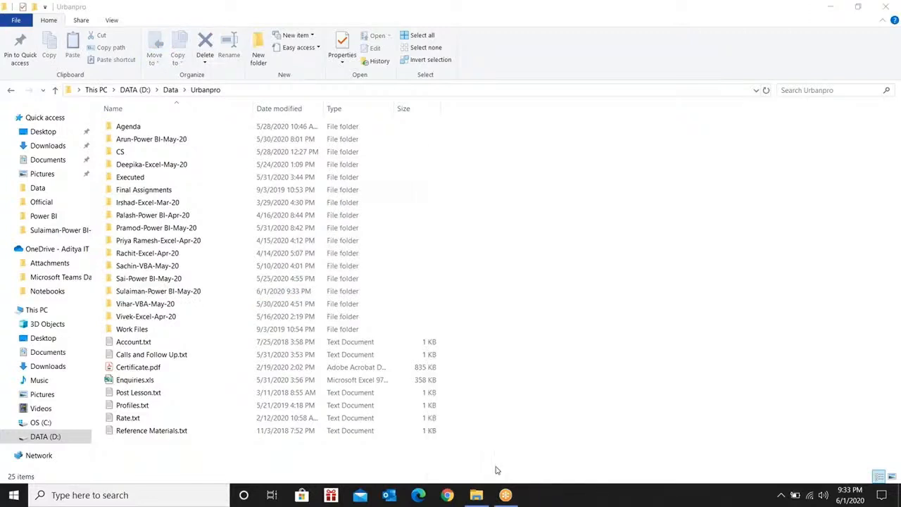
Rename the folder to Suleman-Power BI-May-20 again, this time successfully
{"action": "left_click", "coordinate": [134, 293]}
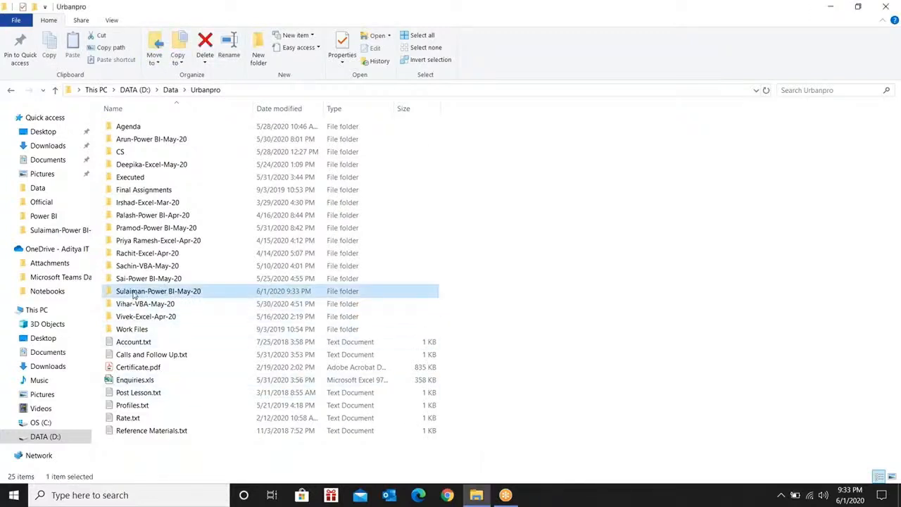
{"action": "right_click", "coordinate": [133, 293]}
{"action": "left_click", "coordinate": [165, 457]}
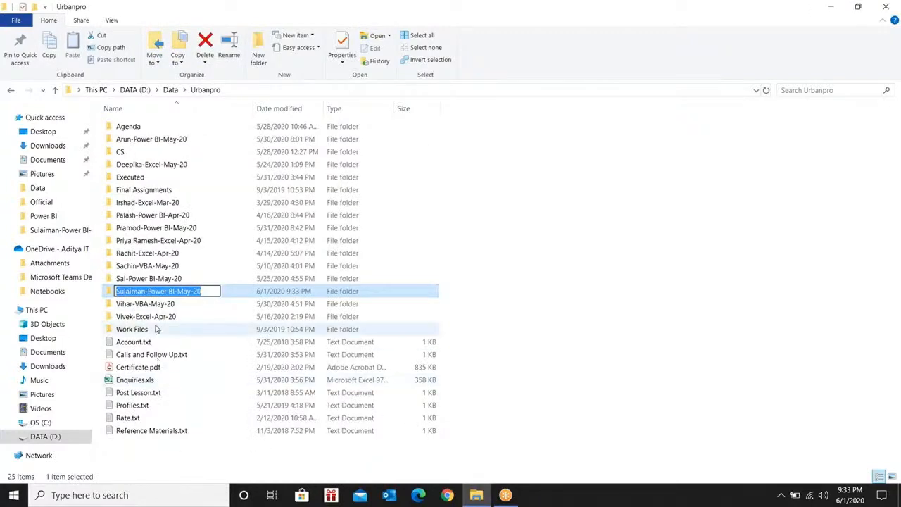
{"action": "left_click", "coordinate": [133, 291]}
{"action": "key", "text": "BackSpace"}
{"action": "key", "text": "BackSpace"}
{"action": "type", "text": "e"}
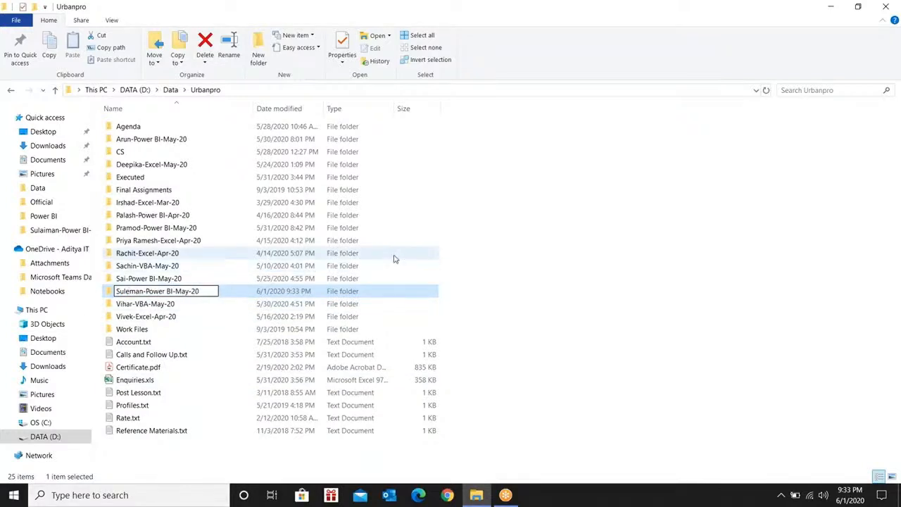
{"action": "left_click", "coordinate": [473, 256]}
{"action": "left_click", "coordinate": [139, 293]}
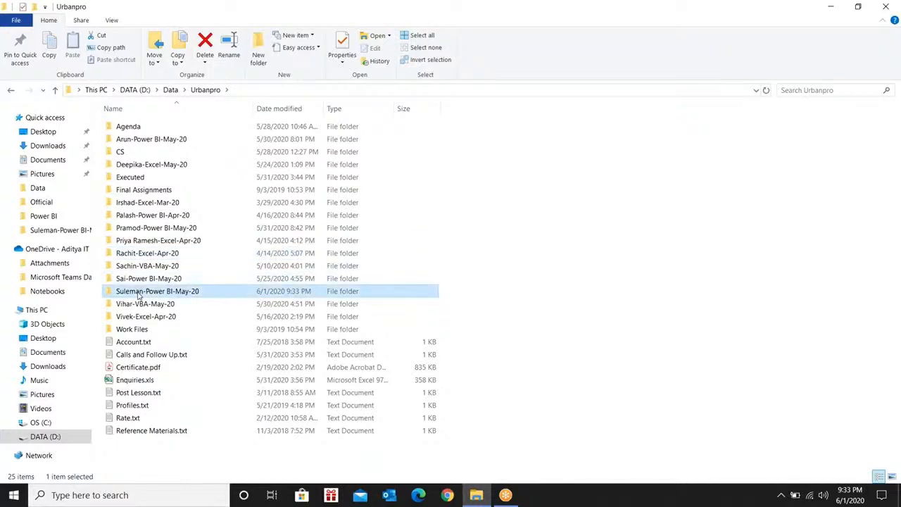
Open the Suleman-Power BI-May-20 folder and launch Suleman-Report.pbix from it
{"action": "double_click", "coordinate": [139, 294]}
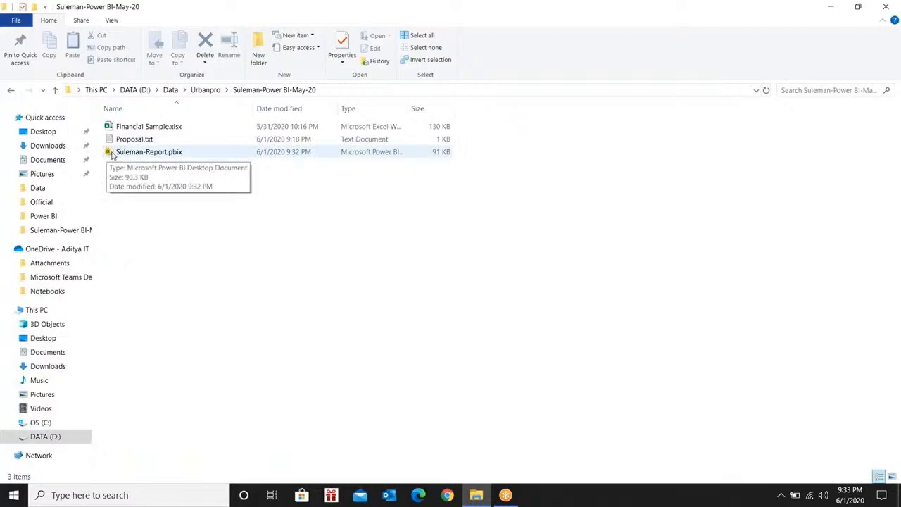
{"action": "double_click", "coordinate": [156, 152]}
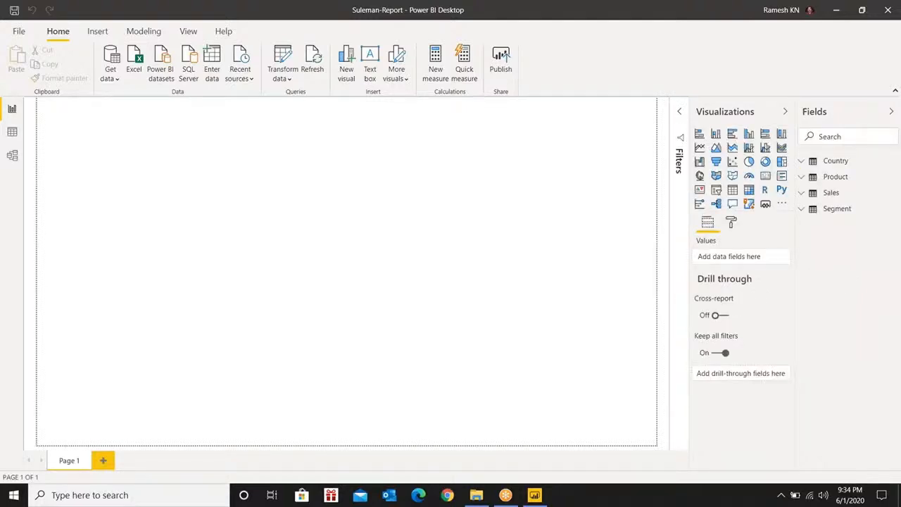
Reopen Suleman-Report.pbix, close the duplicate Power BI window, and return to the remaining one
{"action": "left_click", "coordinate": [476, 496]}
{"action": "double_click", "coordinate": [132, 154]}
{"action": "mouse_move", "coordinate": [534, 496]}
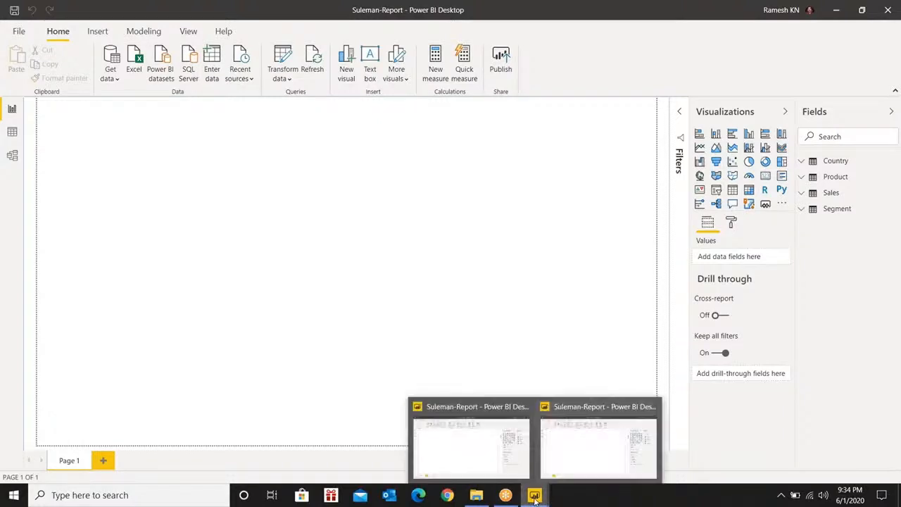
{"action": "left_click", "coordinate": [654, 409]}
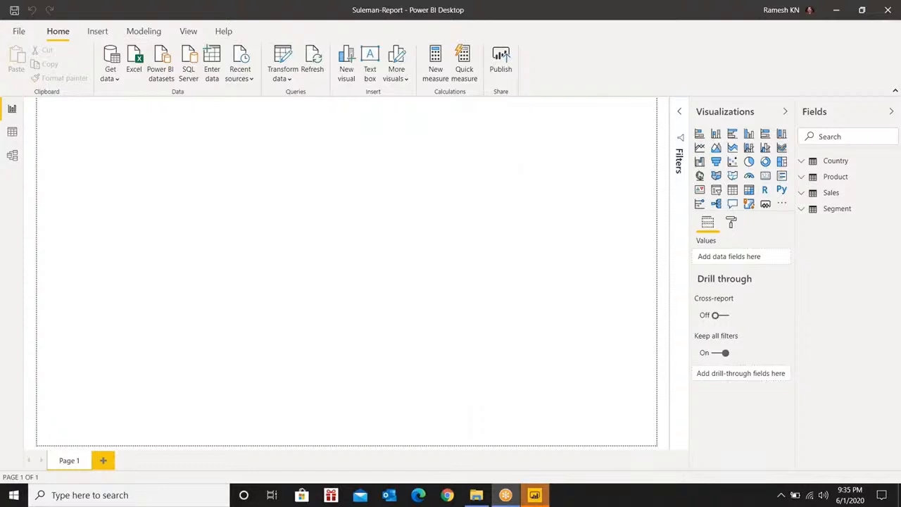
{"action": "left_click", "coordinate": [544, 495]}
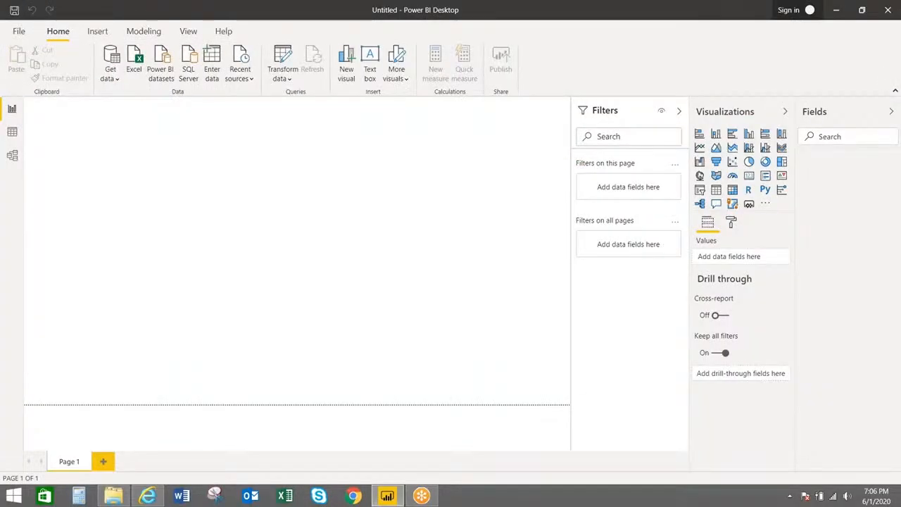
Start an Excel import in Power BI Desktop, then cancel the Open dialog
{"action": "left_click", "coordinate": [129, 80]}
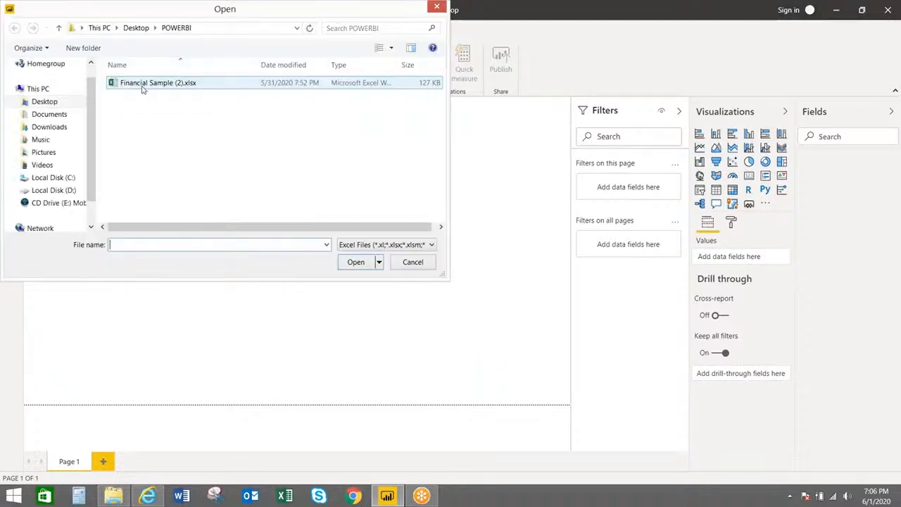
{"action": "left_click", "coordinate": [399, 262]}
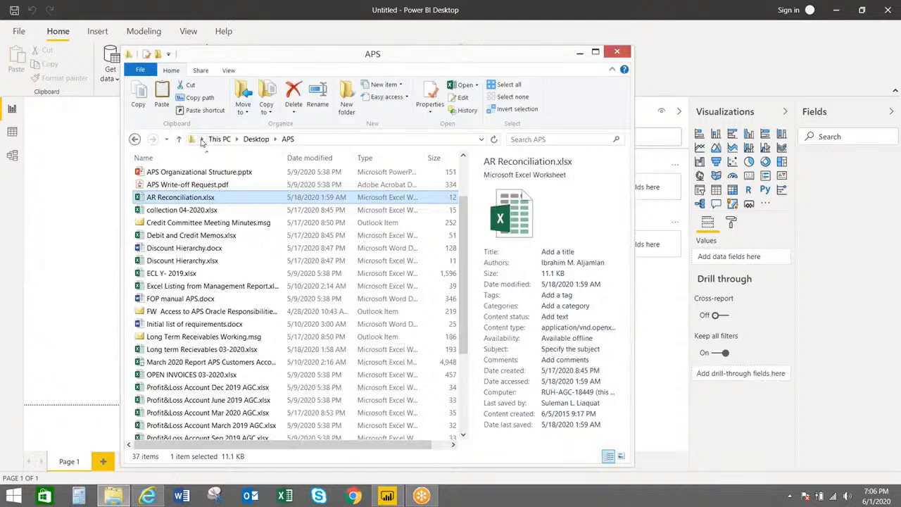
Go to the POWERBI folder through the address bar and open Financial Sample (2).xlsx
{"action": "left_click", "coordinate": [202, 140]}
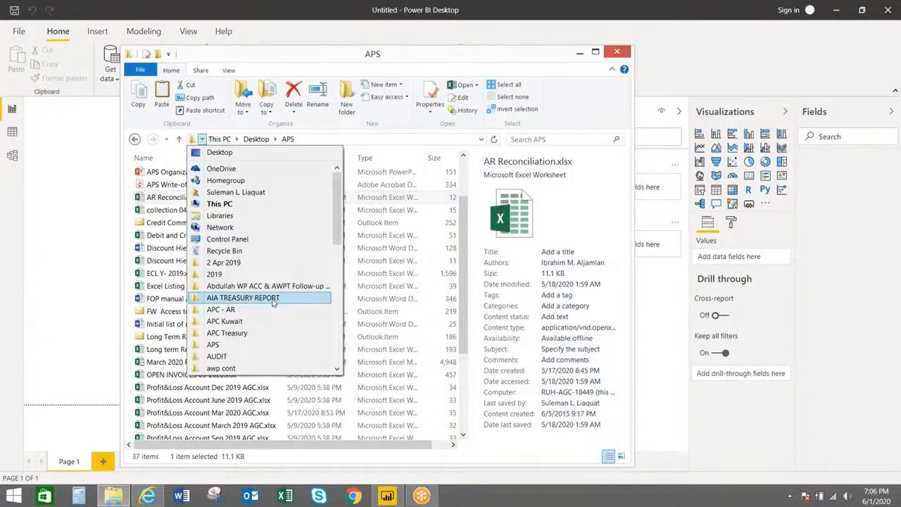
{"action": "key", "text": "Down"}
{"action": "key", "text": "Down"}
{"action": "key", "text": "Down"}
{"action": "key", "text": "Down"}
{"action": "key", "text": "Down"}
{"action": "key", "text": "Down"}
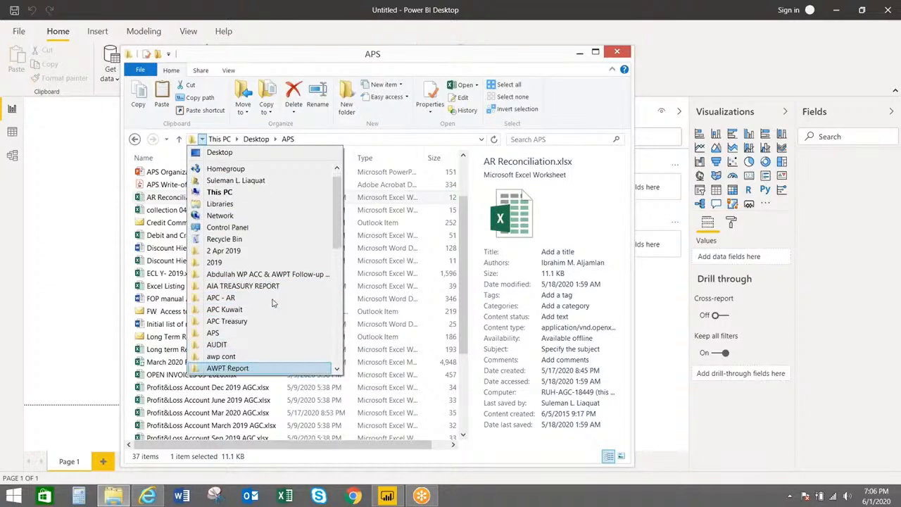
{"action": "key", "text": "Down"}
{"action": "key", "text": "Down"}
{"action": "key", "text": "Down"}
{"action": "key", "text": "Down"}
{"action": "key", "text": "Down"}
{"action": "key", "text": "Down"}
{"action": "key", "text": "Down"}
{"action": "key", "text": "Down"}
{"action": "key", "text": "Down"}
{"action": "key", "text": "Down"}
{"action": "key", "text": "Down"}
{"action": "key", "text": "Down"}
{"action": "key", "text": "Down"}
{"action": "key", "text": "Down"}
{"action": "key", "text": "Down"}
{"action": "key", "text": "Down"}
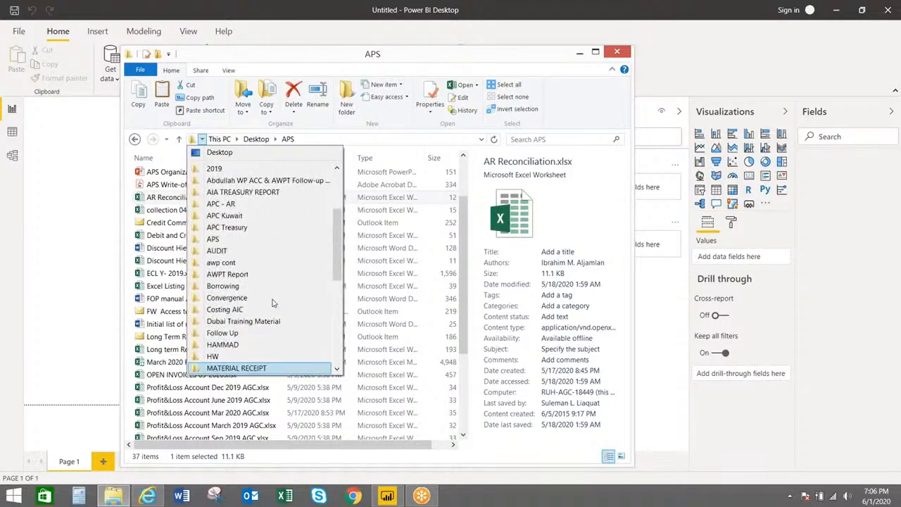
{"action": "key", "text": "Up"}
{"action": "key", "text": "Return"}
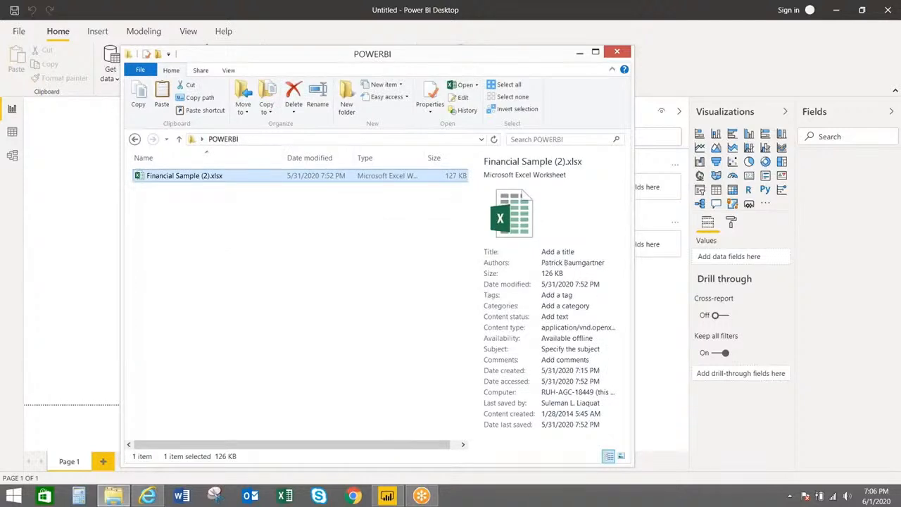
{"action": "key", "text": "Return"}
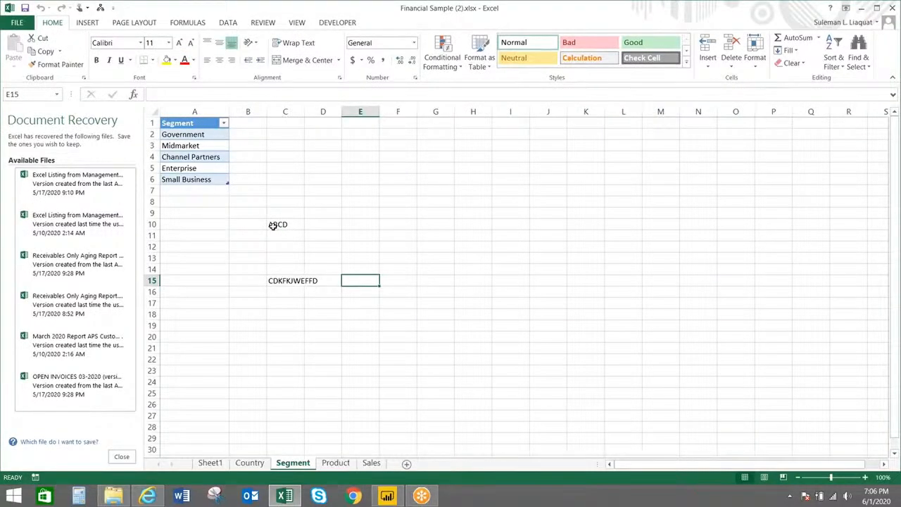
Clear cells C10:C15 on the Segment sheet, dismiss Document Recovery, and close the workbook
{"action": "left_click_drag", "start_coordinate": [273, 225], "coordinate": [276, 282]}
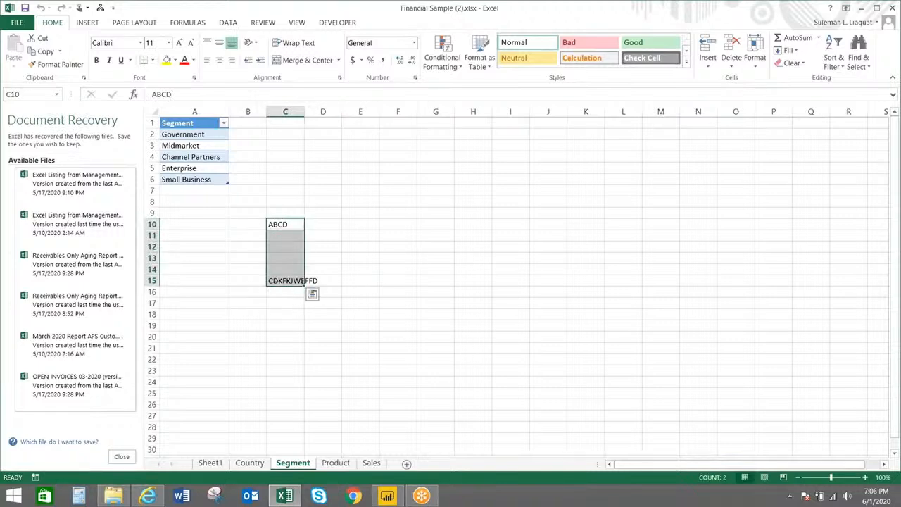
{"action": "key", "text": "Delete"}
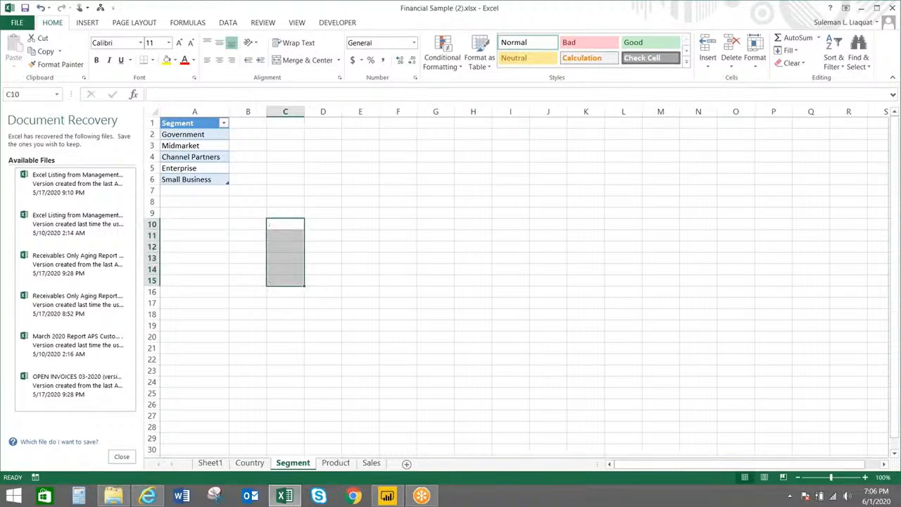
{"action": "left_click", "coordinate": [119, 457]}
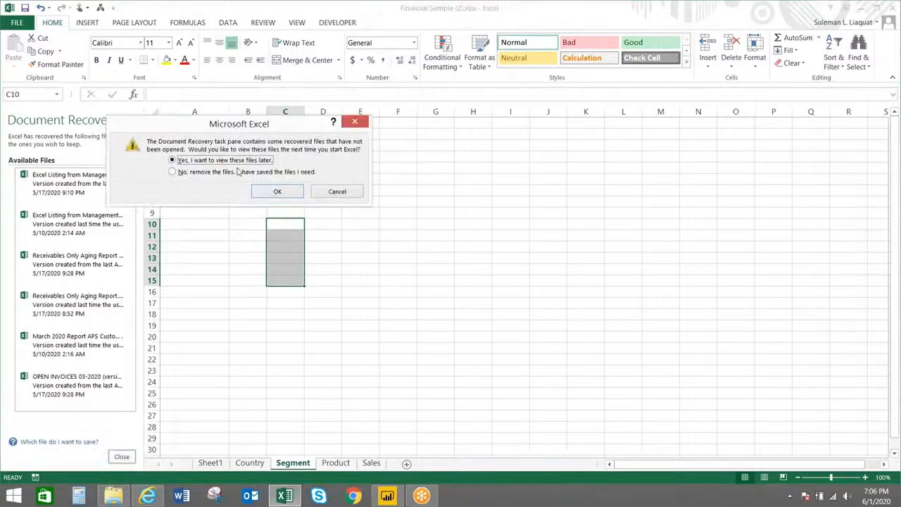
{"action": "left_click", "coordinate": [278, 191]}
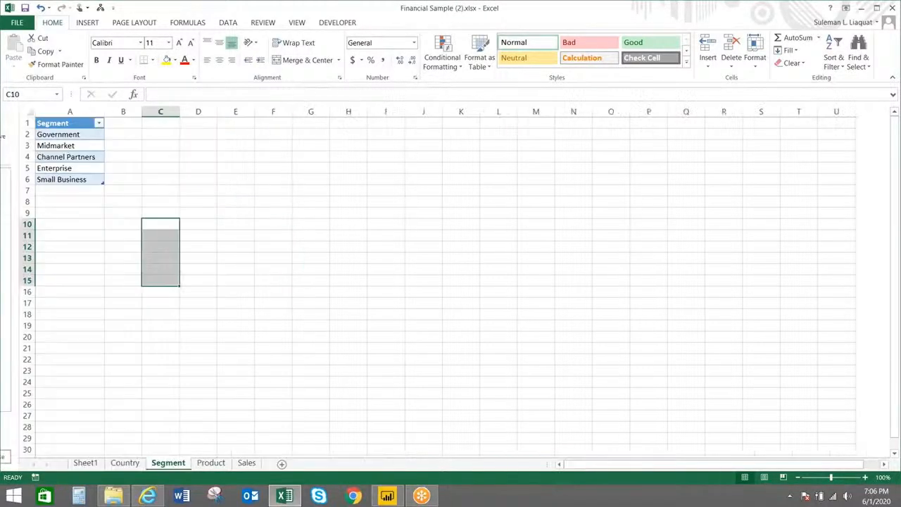
{"action": "left_click", "coordinate": [181, 267]}
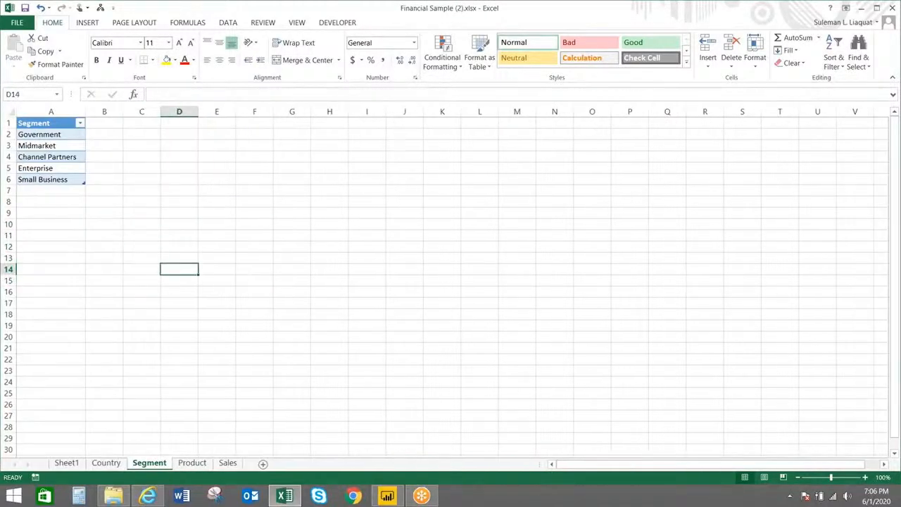
{"action": "left_click", "coordinate": [892, 8]}
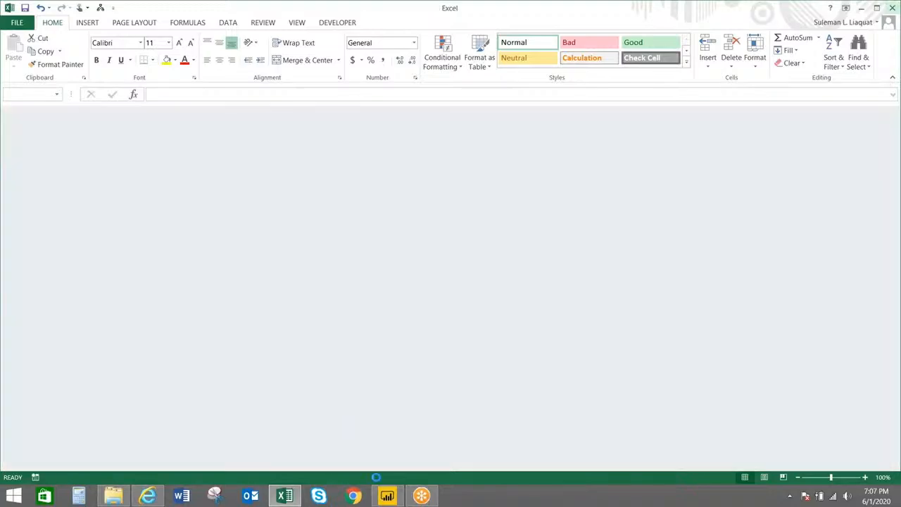
Pick Financial Sample (2).xlsx from the POWERBI folder as Power BI's Excel source
{"action": "left_click", "coordinate": [387, 495]}
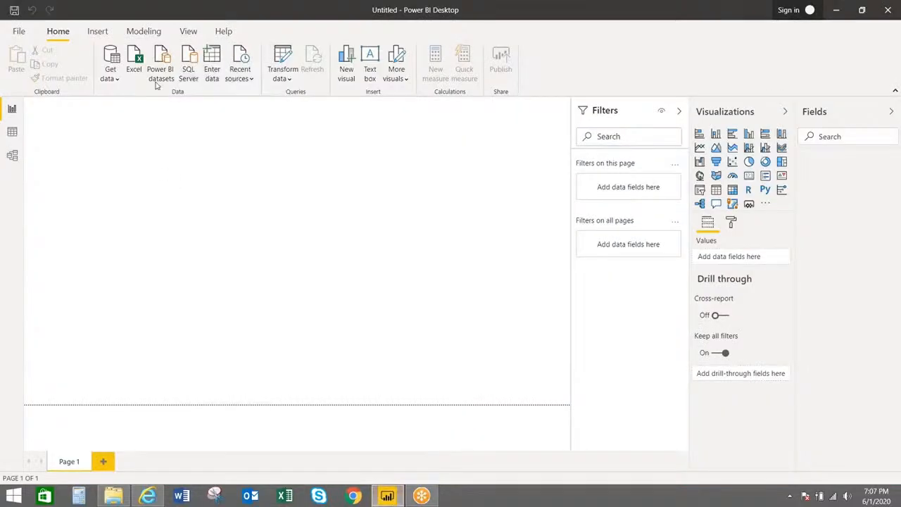
{"action": "left_click", "coordinate": [134, 62]}
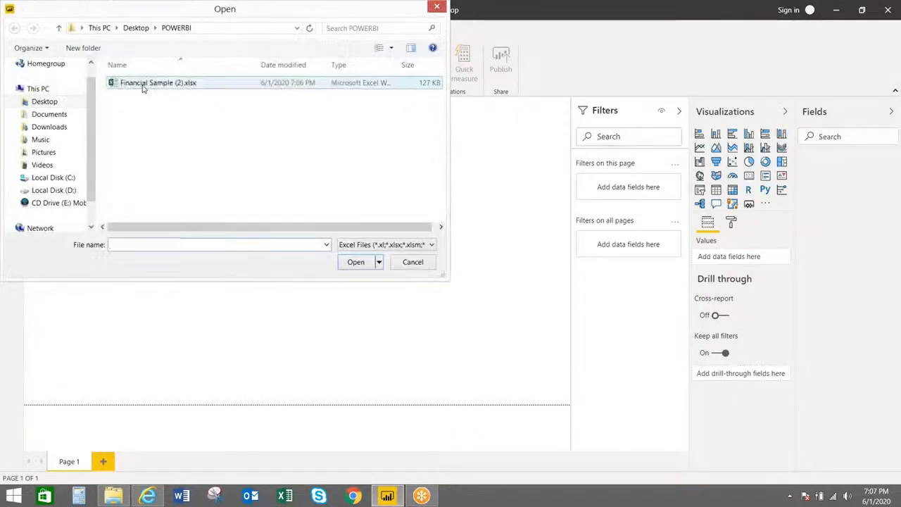
{"action": "left_click", "coordinate": [141, 83]}
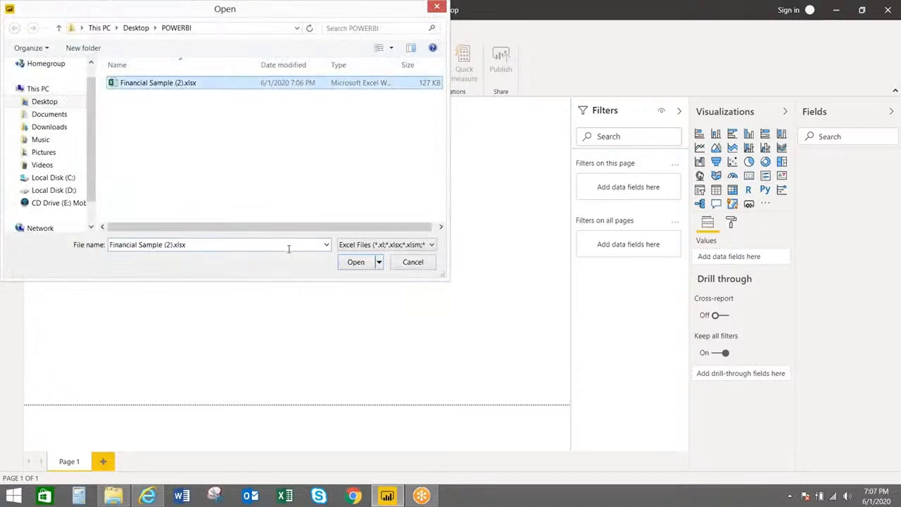
{"action": "left_click", "coordinate": [349, 267]}
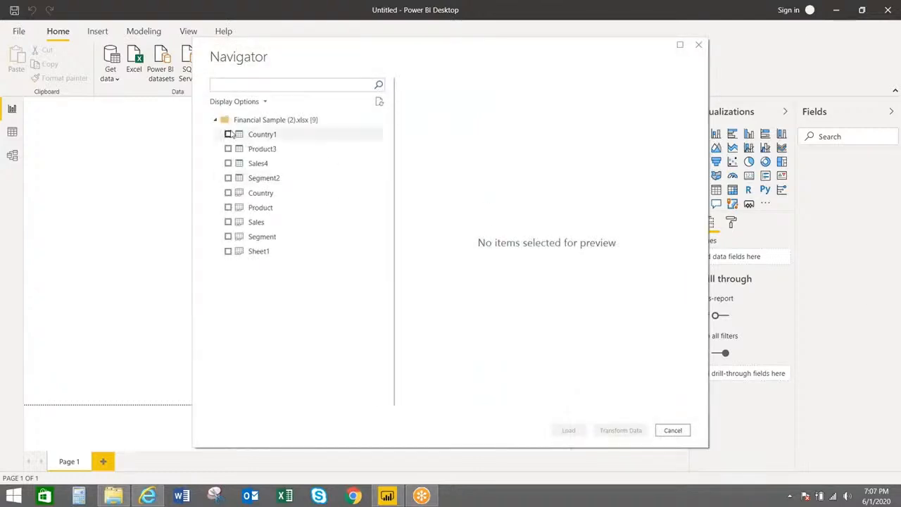
Tick Country1, Product3, Sales4 and Segment2 in the Navigator and load them
{"action": "left_click", "coordinate": [228, 134]}
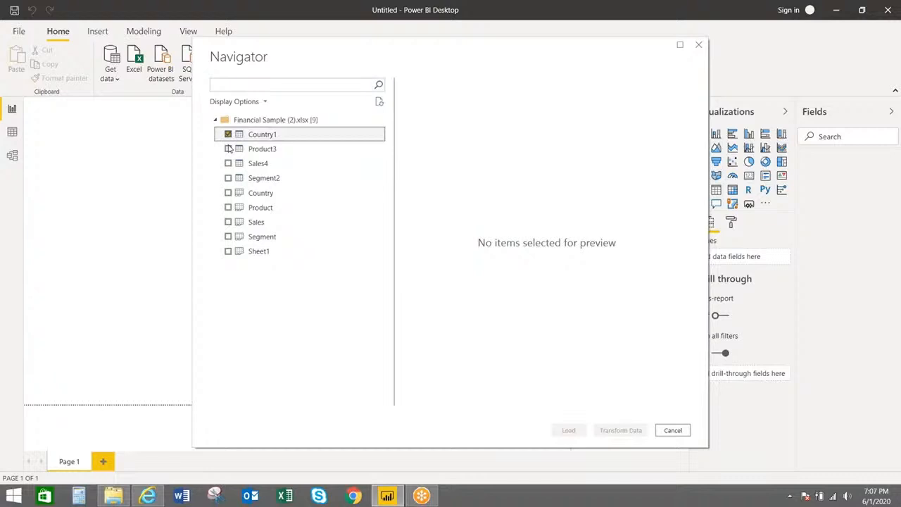
{"action": "left_click", "coordinate": [228, 148]}
{"action": "left_click", "coordinate": [228, 163]}
{"action": "left_click", "coordinate": [228, 178]}
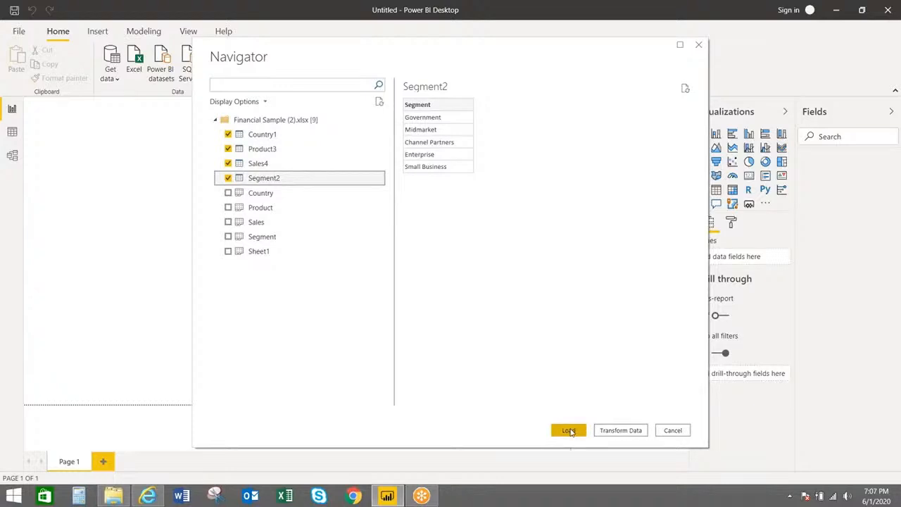
{"action": "left_click", "coordinate": [568, 430]}
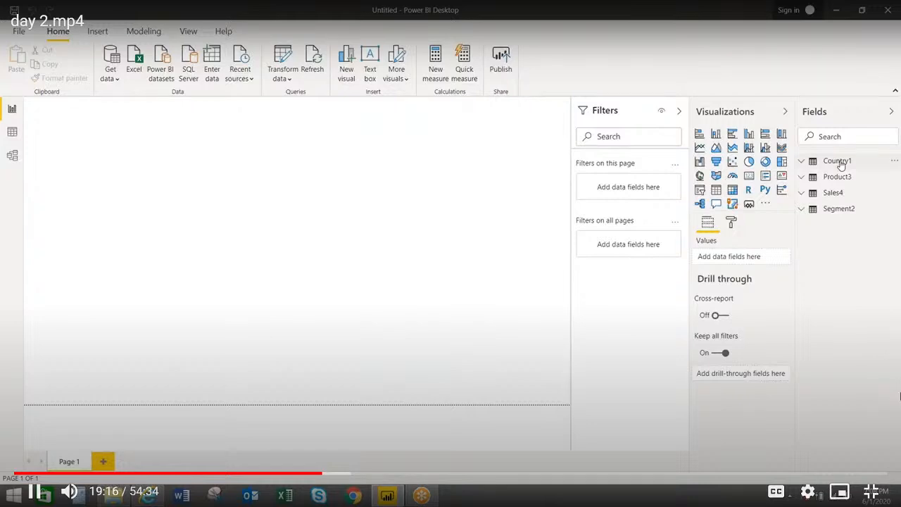
Expand the Country1, Product3, Sales4 and Segment2 tables in the Fields pane to inspect them
{"action": "double_click", "coordinate": [840, 161]}
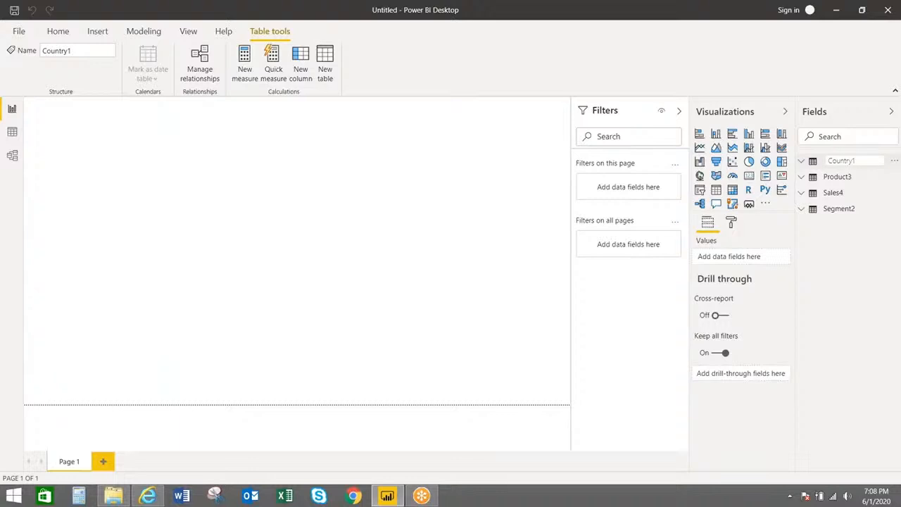
{"action": "left_click", "coordinate": [801, 163]}
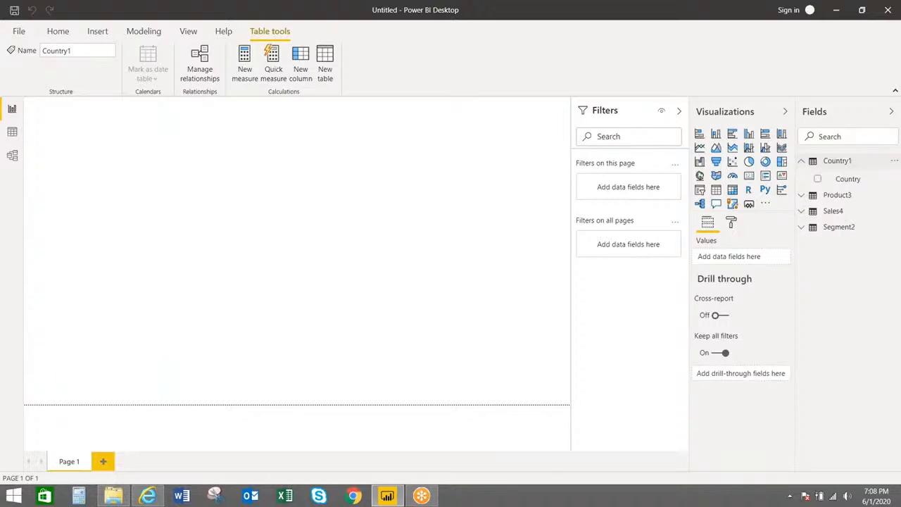
{"action": "left_click", "coordinate": [801, 162]}
{"action": "left_click", "coordinate": [801, 161]}
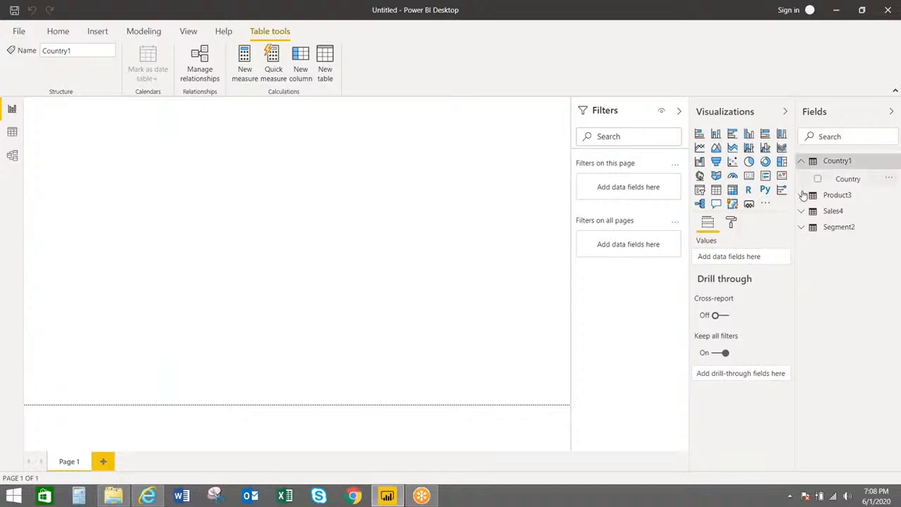
{"action": "left_click", "coordinate": [802, 195]}
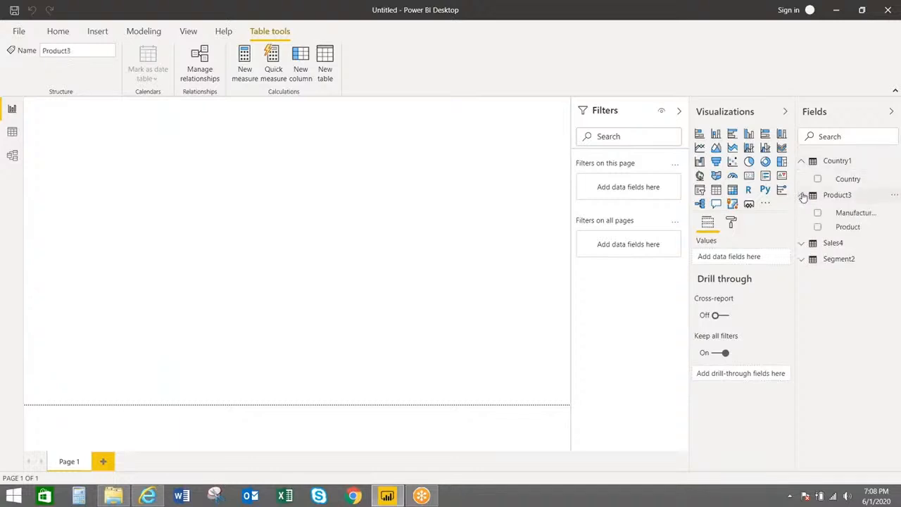
{"action": "left_click", "coordinate": [801, 243]}
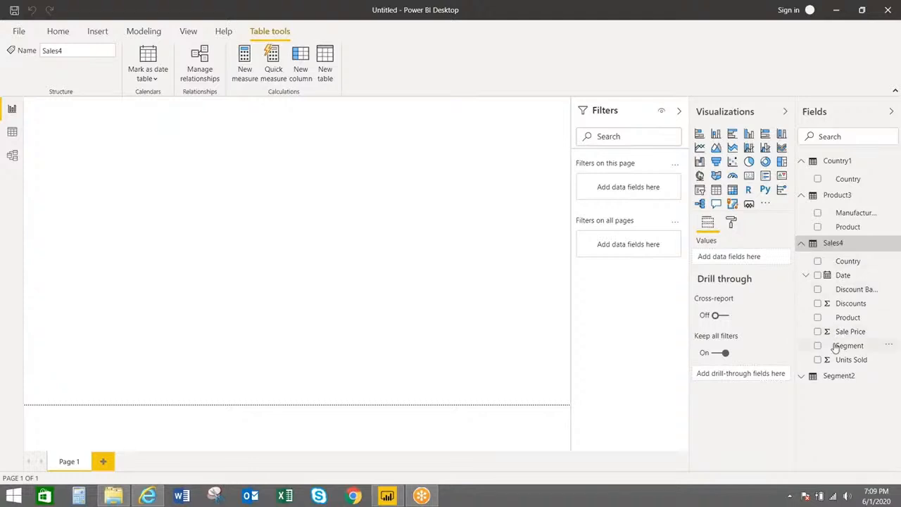
{"action": "left_click", "coordinate": [802, 377]}
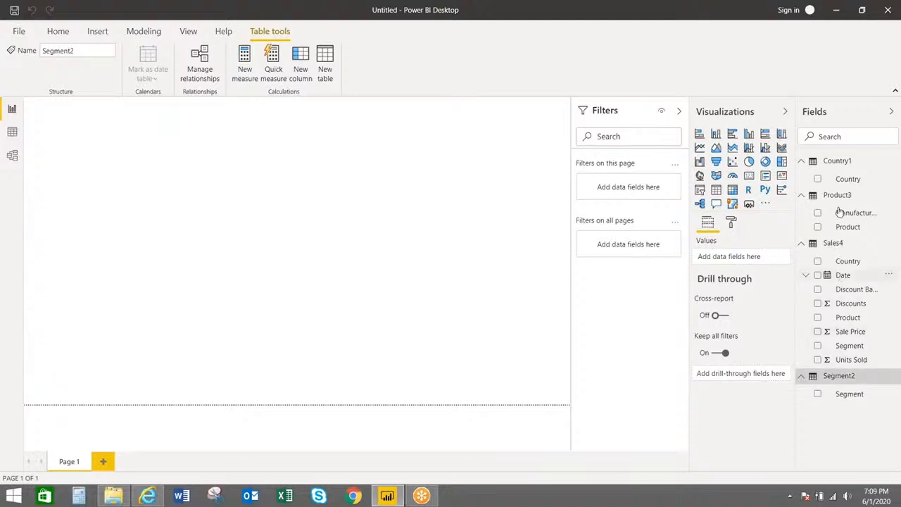
Rename table Country1 to Country and Product3 to Product
{"action": "double_click", "coordinate": [853, 163]}
{"action": "left_click", "coordinate": [853, 163]}
{"action": "key", "text": "BackSpace"}
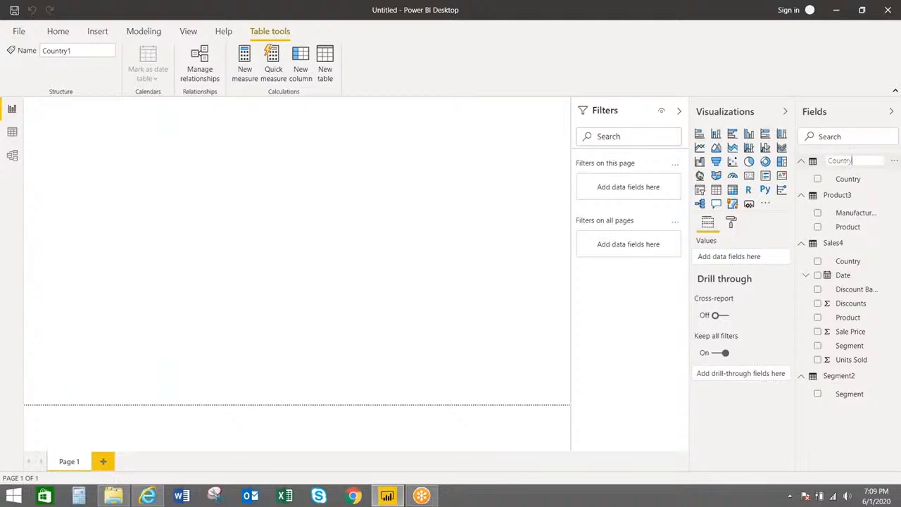
{"action": "left_click", "coordinate": [849, 196]}
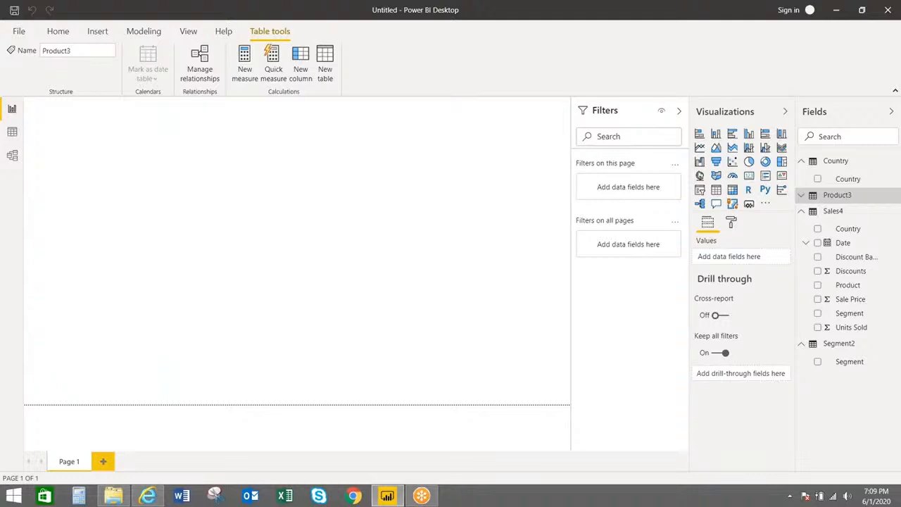
{"action": "double_click", "coordinate": [838, 195]}
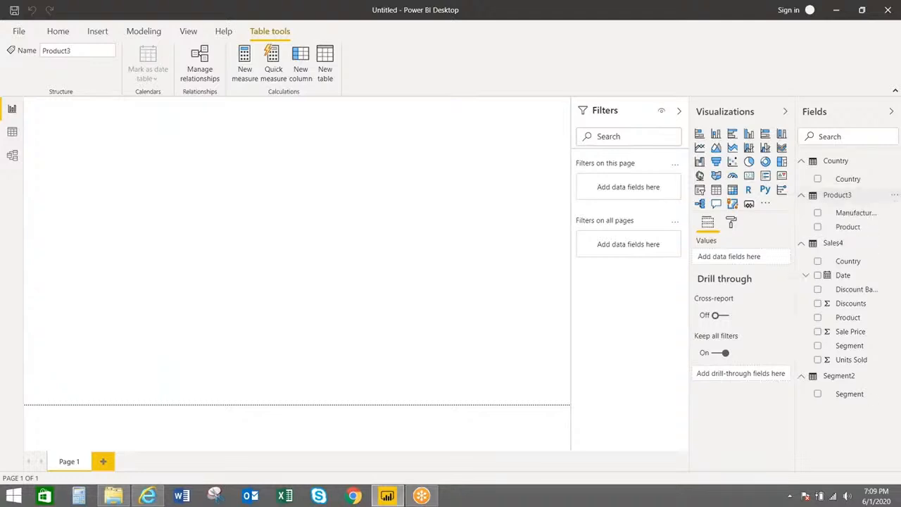
{"action": "left_click", "coordinate": [855, 194]}
{"action": "key", "text": "BackSpace"}
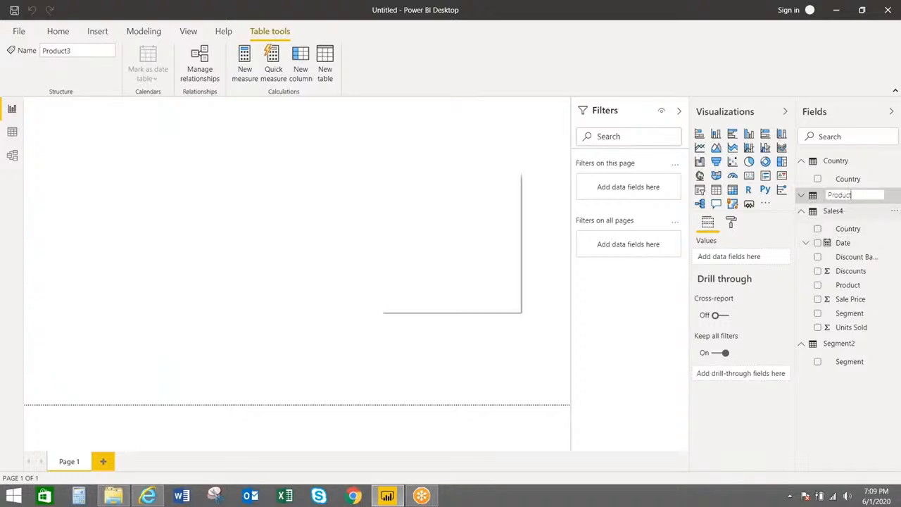
Rename Sales4 to Sales and Segment2 to Segment, then select the Country table
{"action": "double_click", "coordinate": [844, 212]}
{"action": "left_click", "coordinate": [855, 211]}
{"action": "key", "text": "BackSpace"}
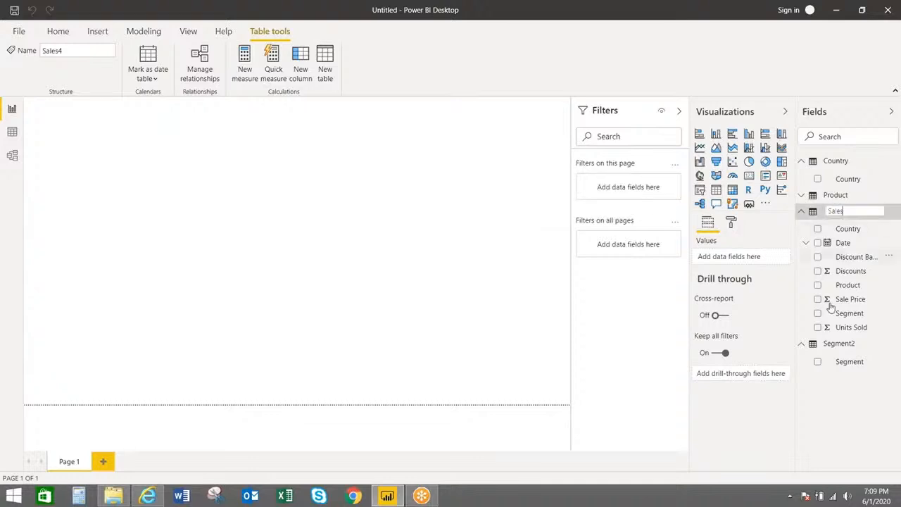
{"action": "left_click", "coordinate": [830, 345]}
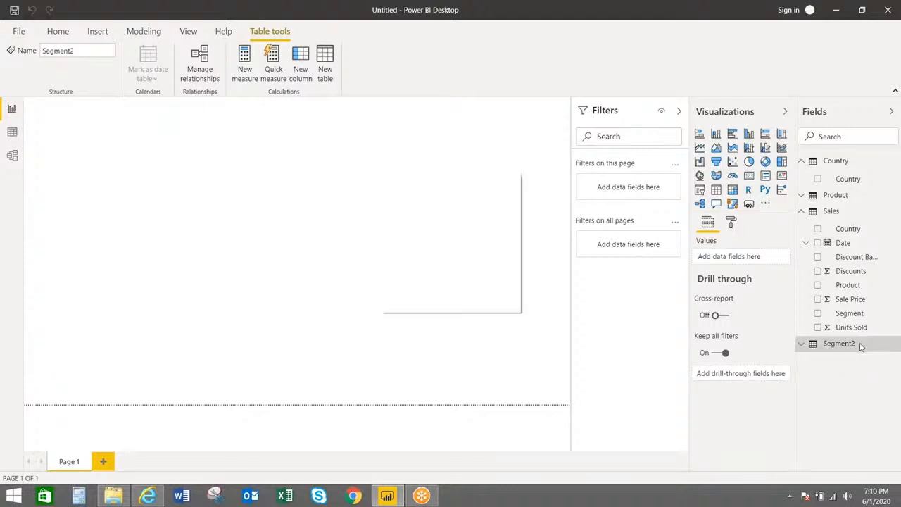
{"action": "double_click", "coordinate": [838, 343]}
{"action": "left_click", "coordinate": [857, 343]}
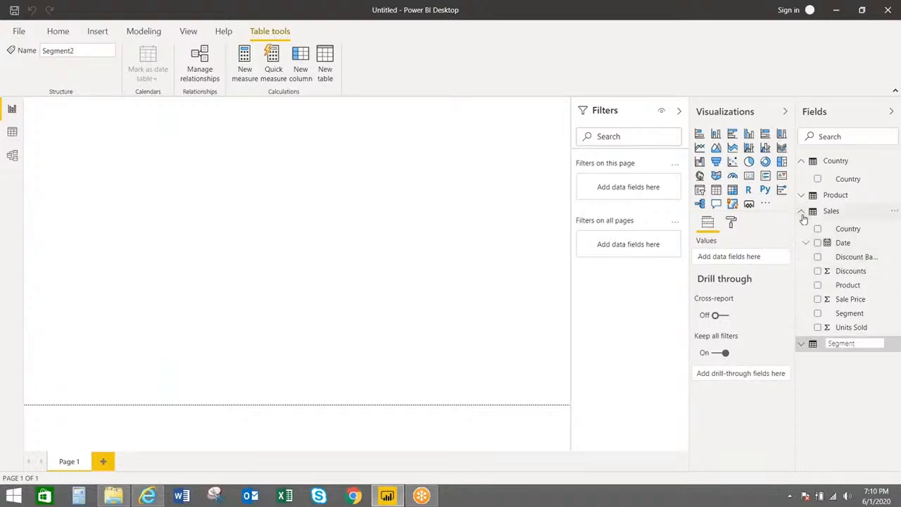
{"action": "left_click", "coordinate": [802, 213]}
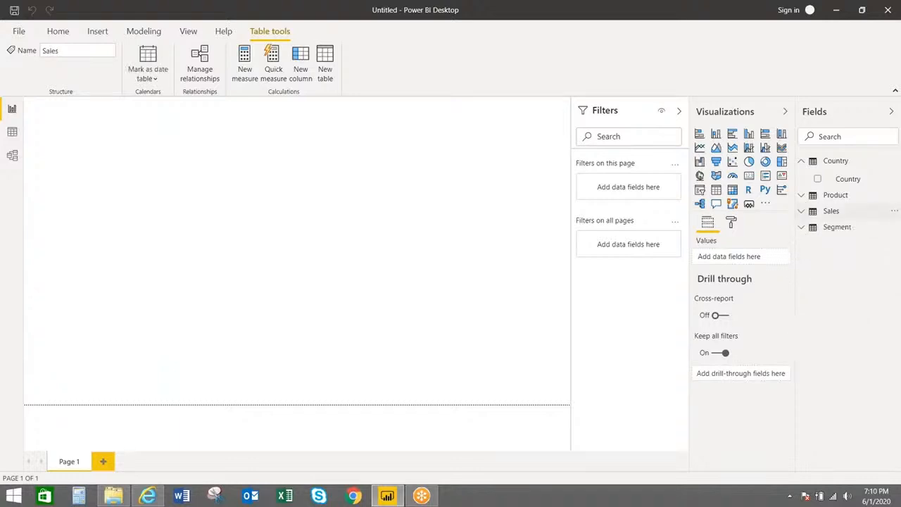
{"action": "left_click", "coordinate": [801, 160]}
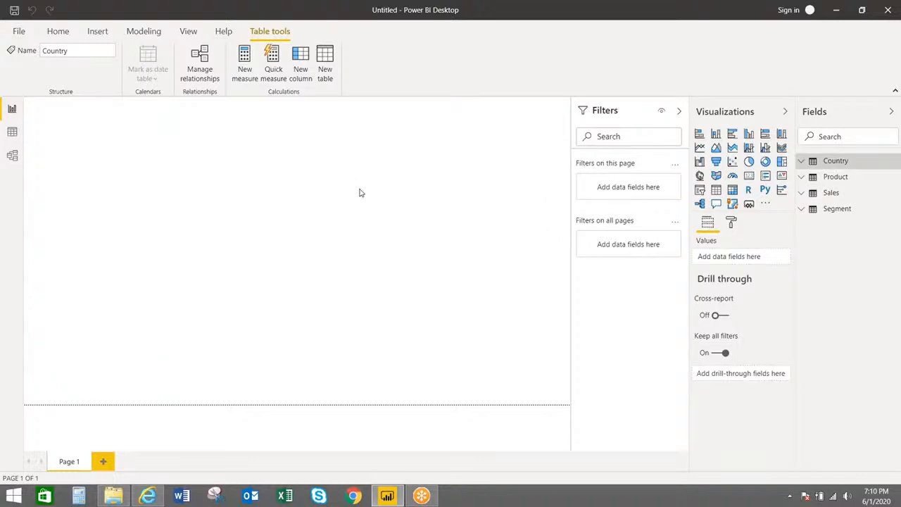
Start Save As and browse to the POWERBI folder on the Desktop
{"action": "left_click", "coordinate": [58, 31]}
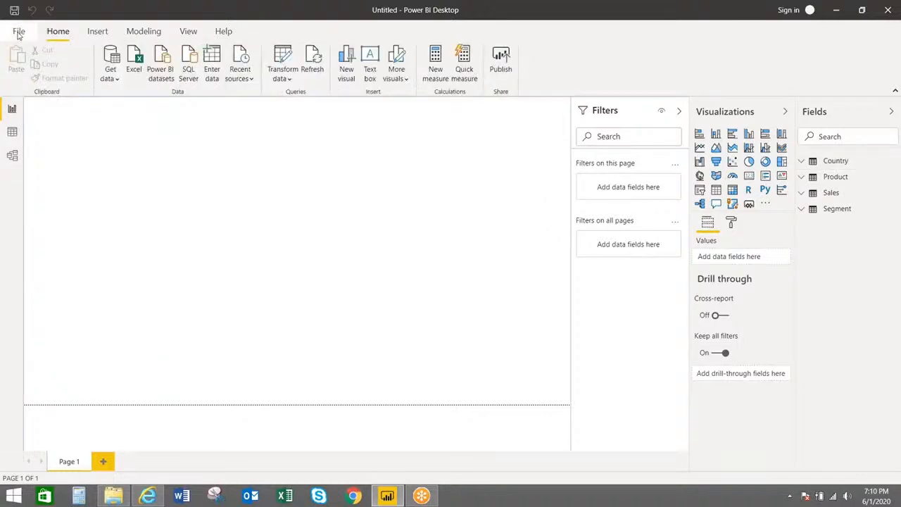
{"action": "left_click", "coordinate": [19, 32]}
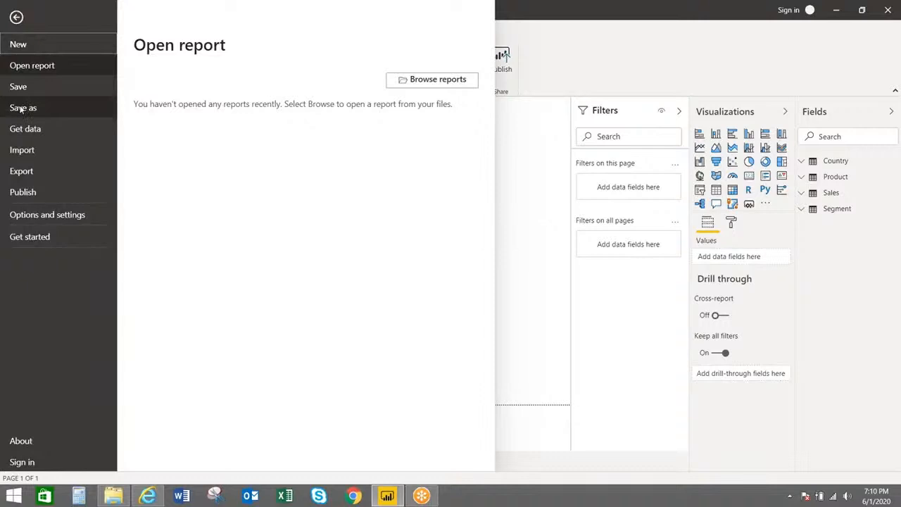
{"action": "left_click", "coordinate": [21, 109]}
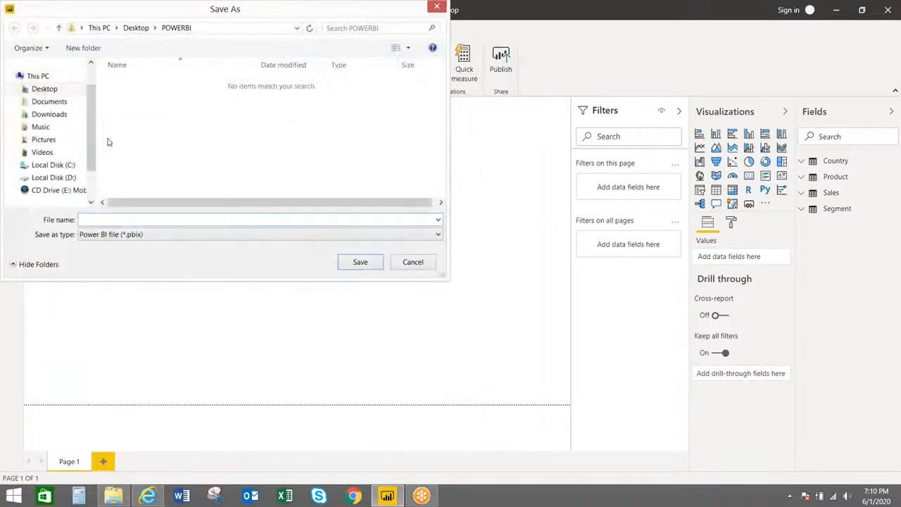
{"action": "left_click", "coordinate": [56, 90]}
{"action": "left_click", "coordinate": [145, 121]}
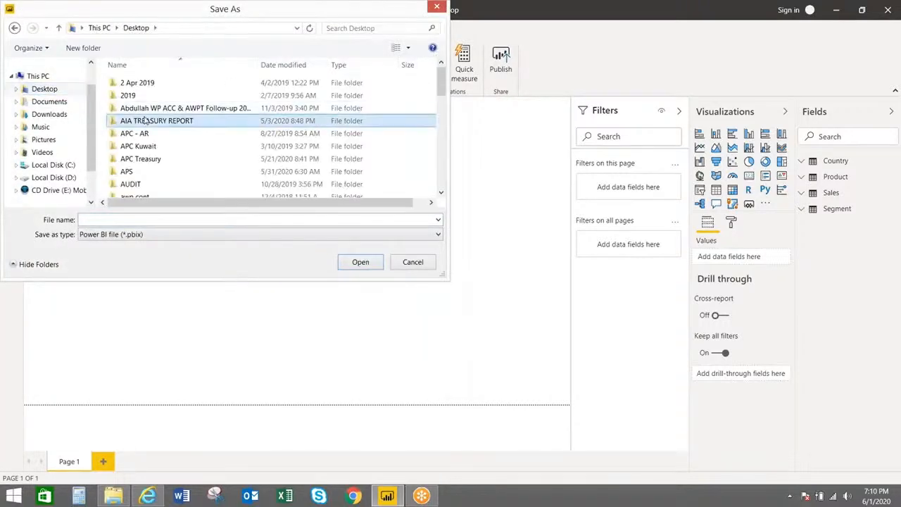
{"action": "key", "text": "p"}
{"action": "double_click", "coordinate": [145, 119]}
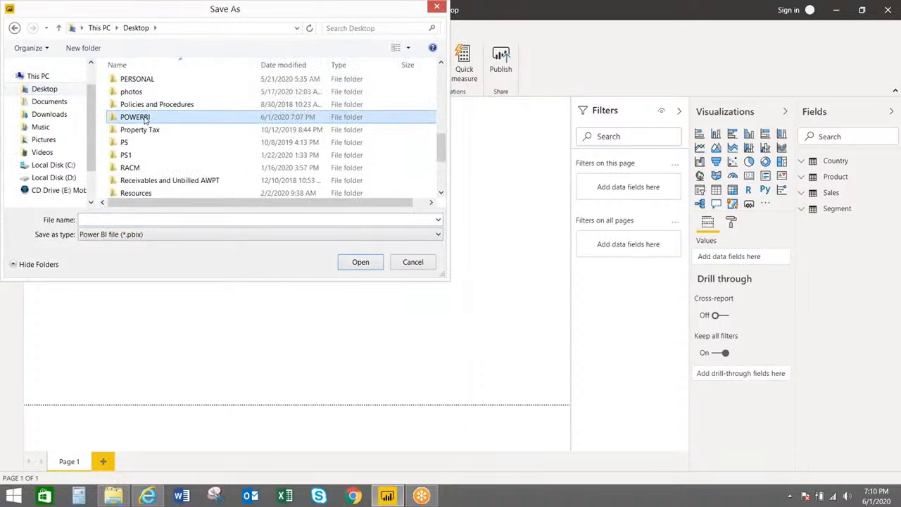
Enter Report 1 as the file name and save the report
{"action": "left_click", "coordinate": [111, 219]}
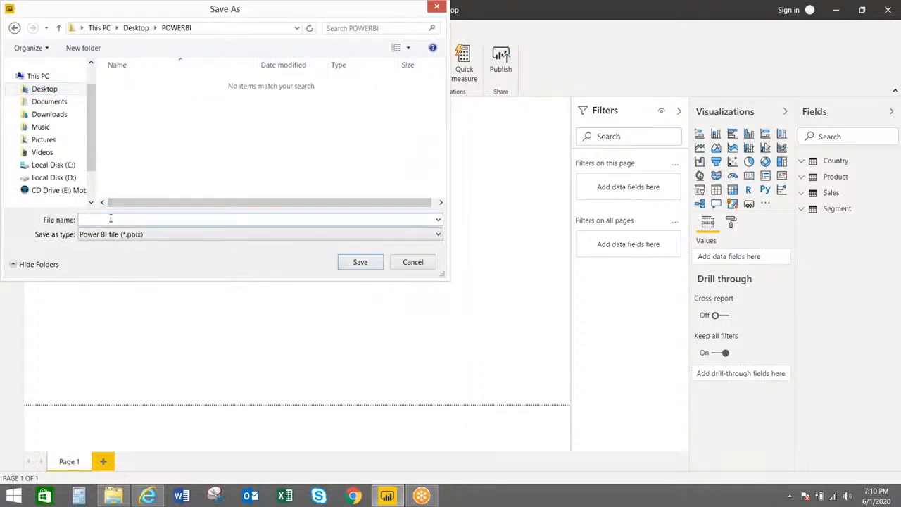
{"action": "type", "text": "Report"}
{"action": "left_click", "coordinate": [354, 265]}
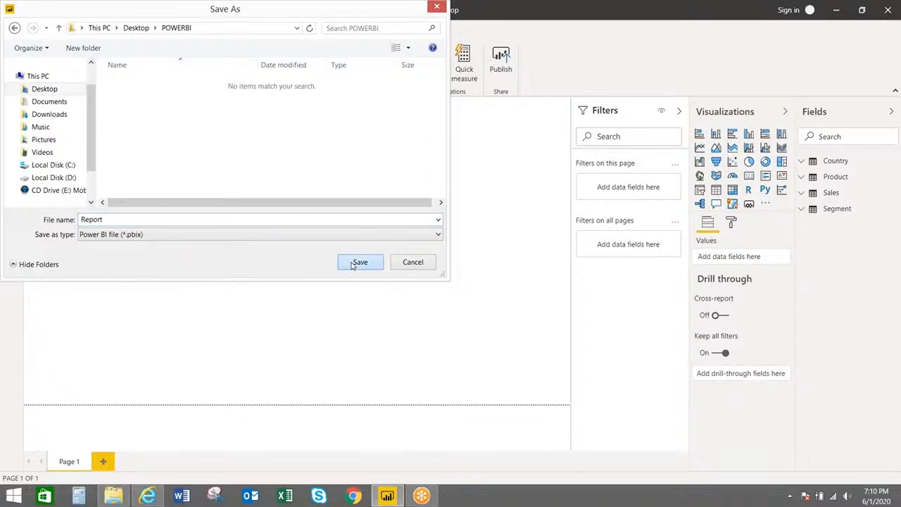
{"action": "double_click", "coordinate": [122, 221]}
{"action": "key", "text": "BackSpace"}
{"action": "type", "text": "Re"}
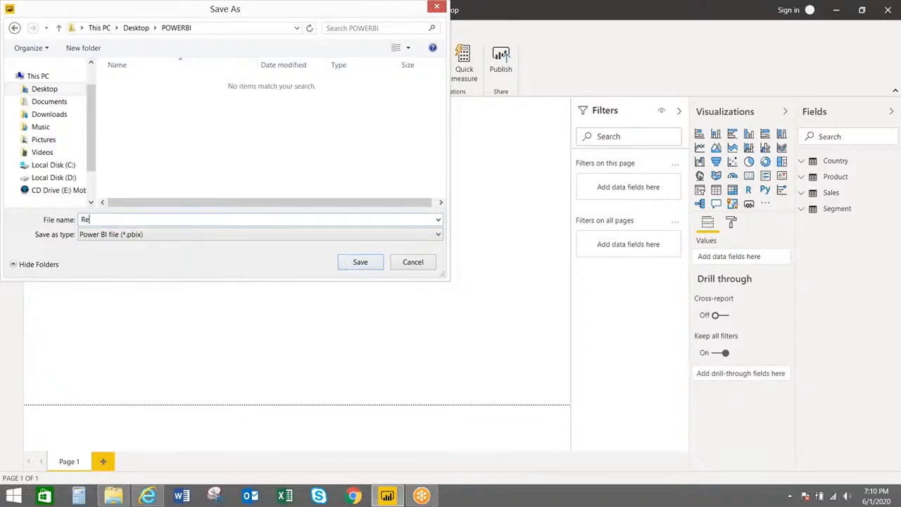
{"action": "type", "text": "port 1"}
{"action": "left_click", "coordinate": [359, 262]}
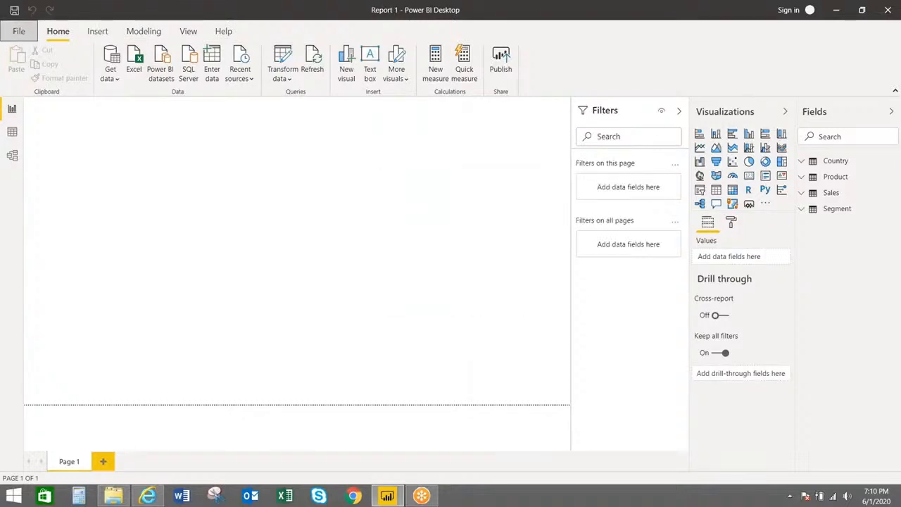
Close Power BI Desktop and select Report 1.pbix in File Explorer's POWERBI folder
{"action": "left_click", "coordinate": [888, 13]}
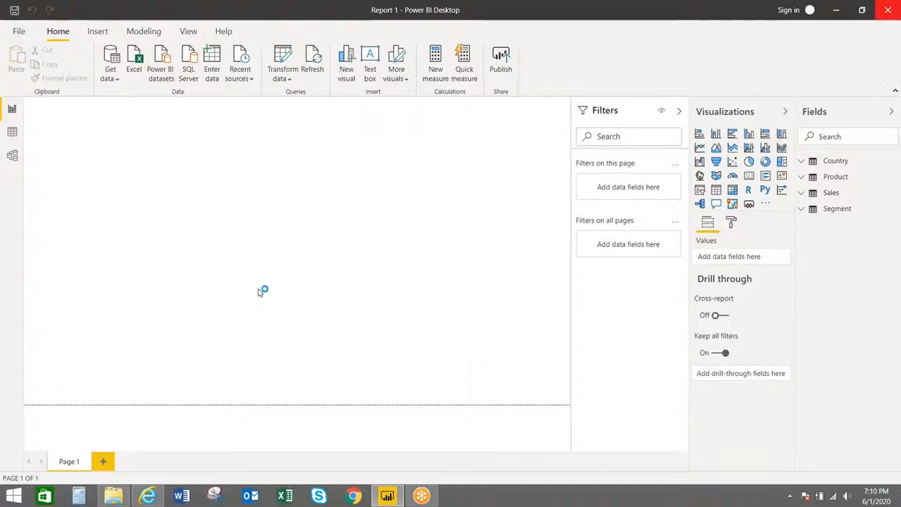
{"action": "left_click", "coordinate": [115, 495]}
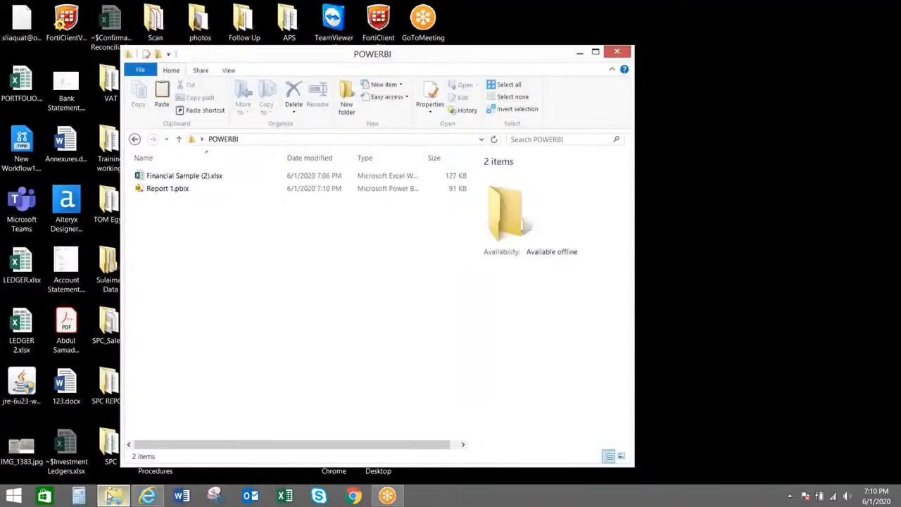
{"action": "left_click", "coordinate": [169, 190]}
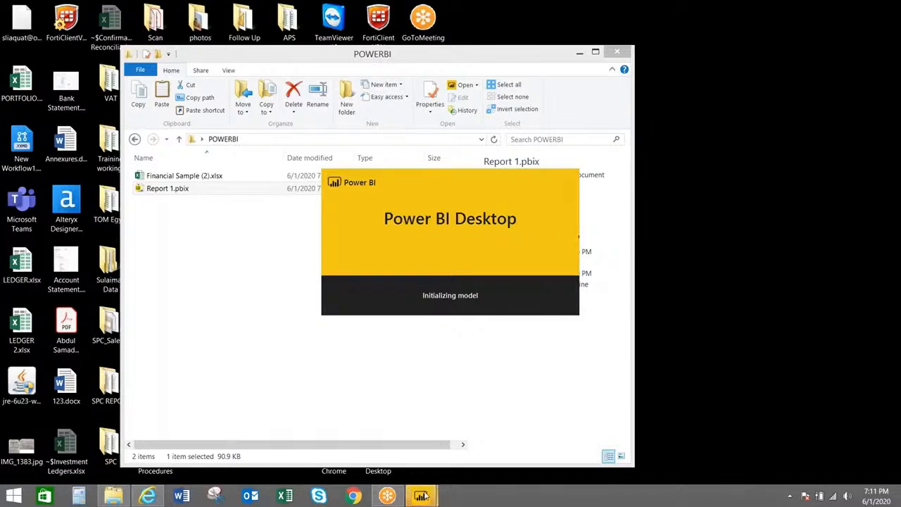
Switch to the reopened Report 1 window and dismiss the new filter pane announcement
{"action": "mouse_move", "coordinate": [431, 497]}
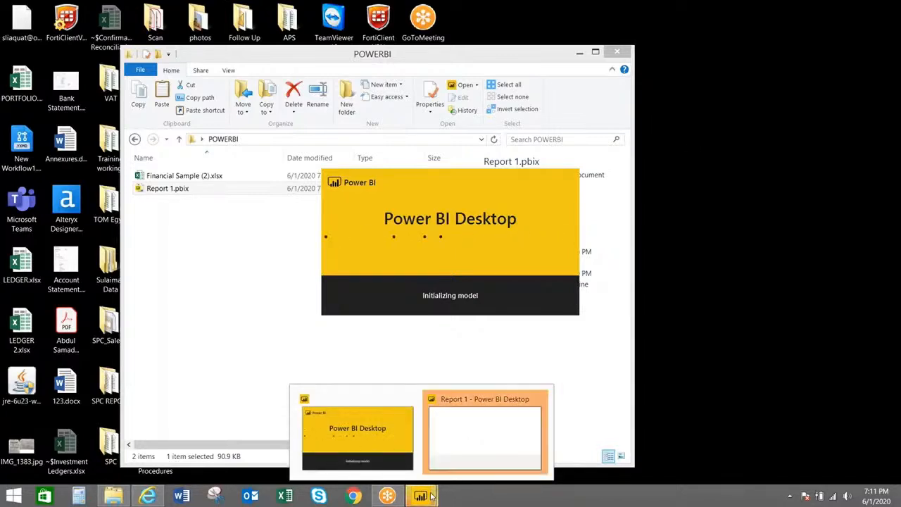
{"action": "left_click", "coordinate": [472, 455]}
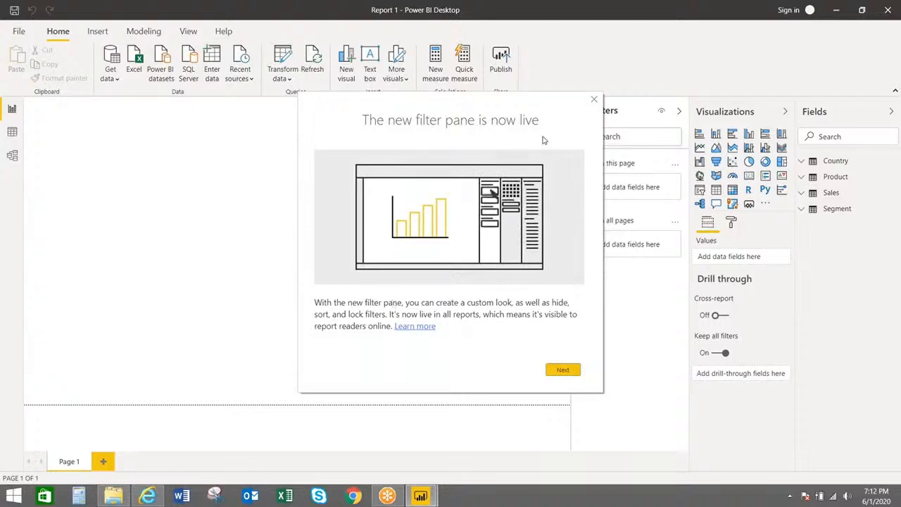
{"action": "left_click", "coordinate": [593, 101]}
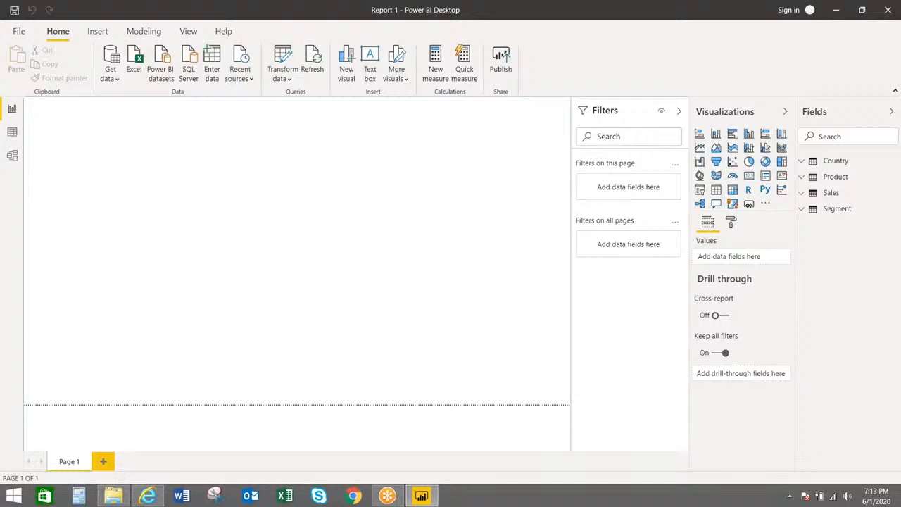
{"action": "left_click", "coordinate": [239, 73]}
{"action": "left_click", "coordinate": [239, 74]}
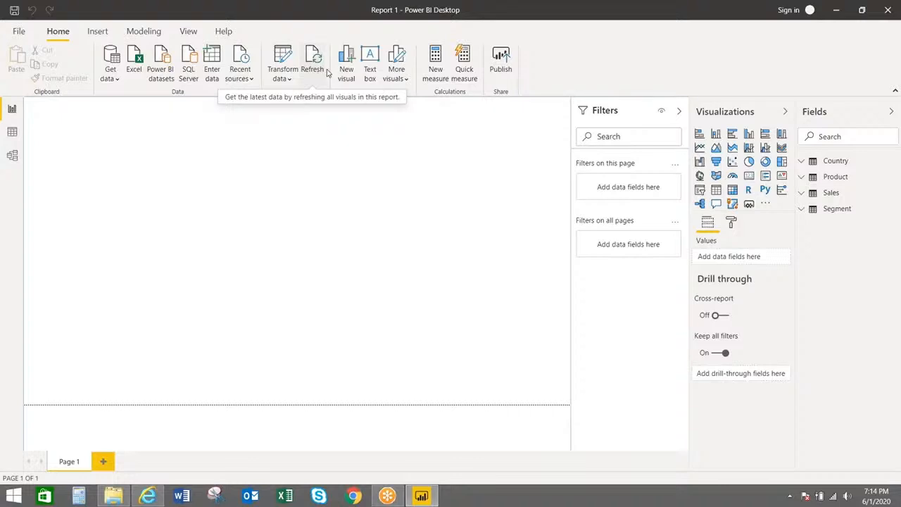
Expand the Country table in the Fields pane, view its context menu, then dismiss it
{"action": "left_click", "coordinate": [810, 161]}
{"action": "right_click", "coordinate": [837, 164]}
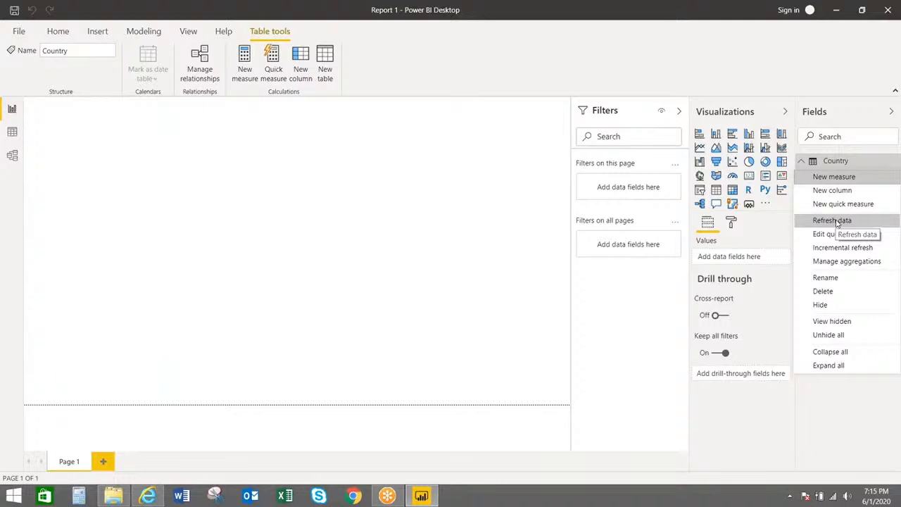
{"action": "left_click", "coordinate": [59, 31]}
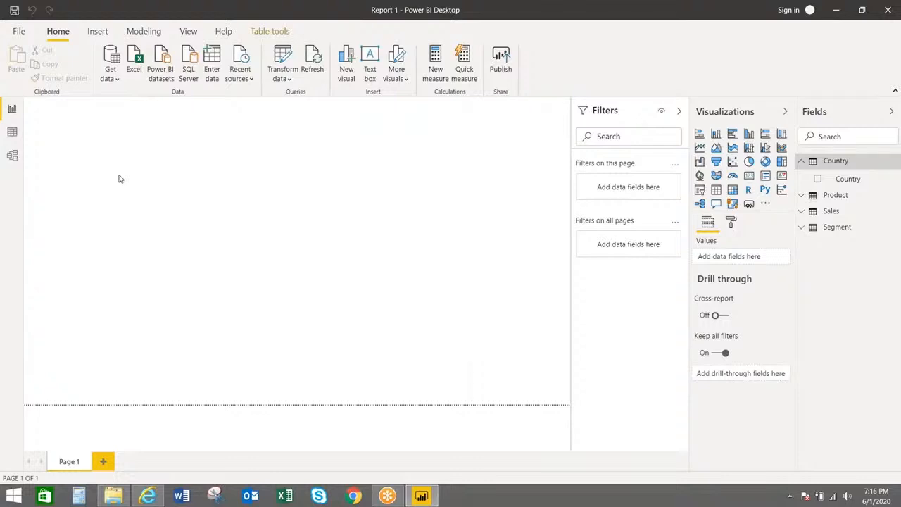
{"action": "left_click", "coordinate": [103, 462]}
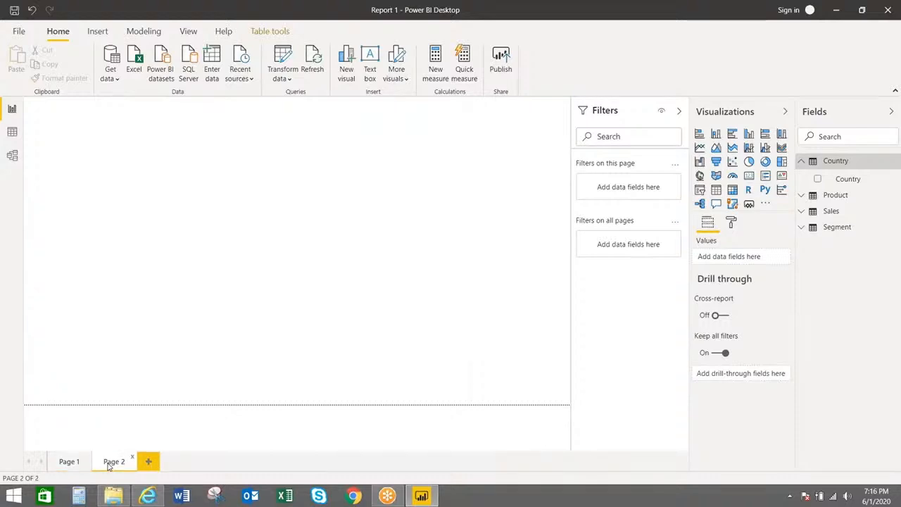
{"action": "right_click", "coordinate": [109, 466]}
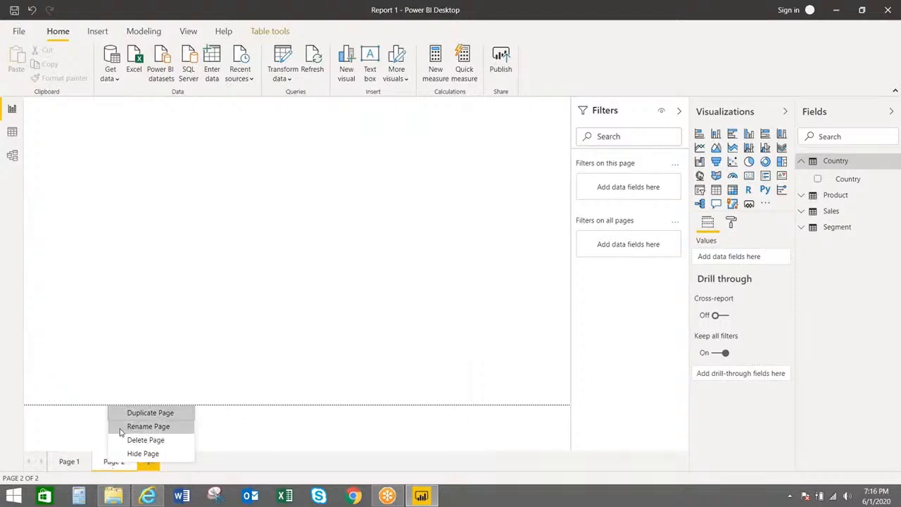
{"action": "left_click", "coordinate": [121, 432]}
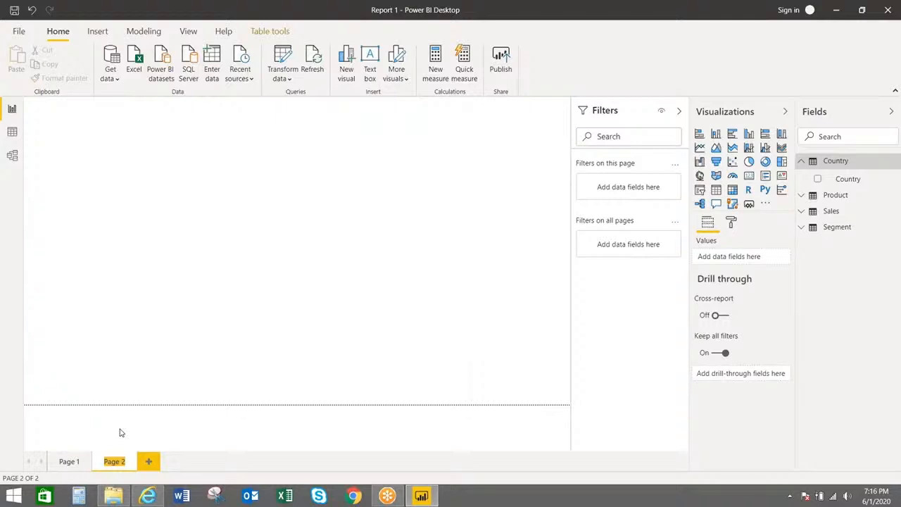
{"action": "left_click", "coordinate": [83, 423]}
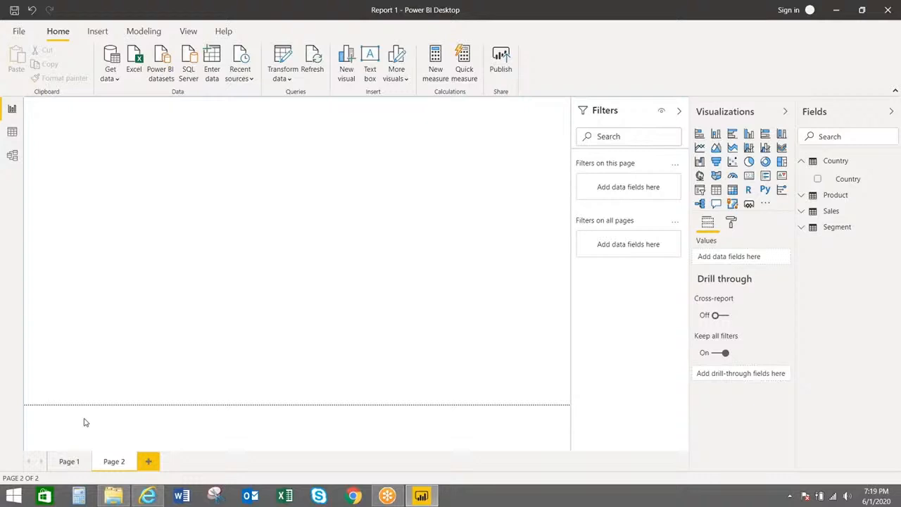
Show the Data source settings listing the financial sample (2).xlsx workbook via File > Options and settings
{"action": "left_click", "coordinate": [20, 32]}
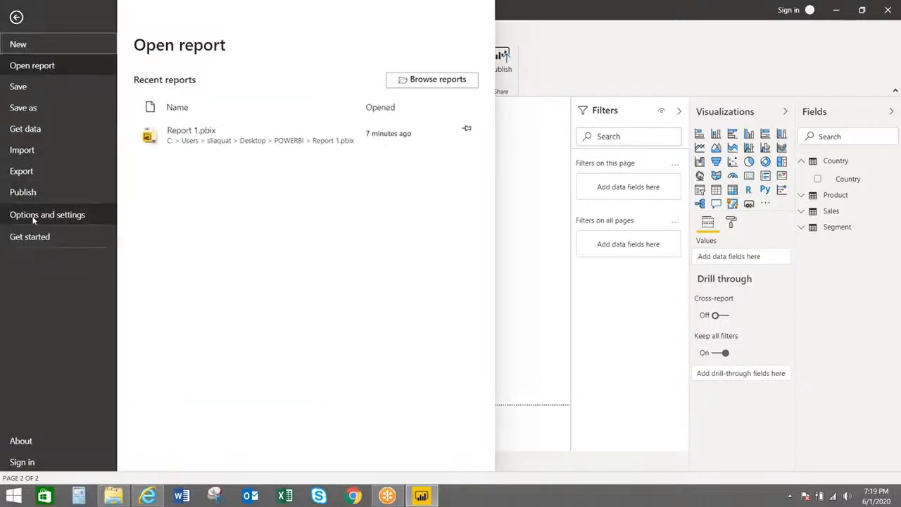
{"action": "left_click", "coordinate": [33, 218]}
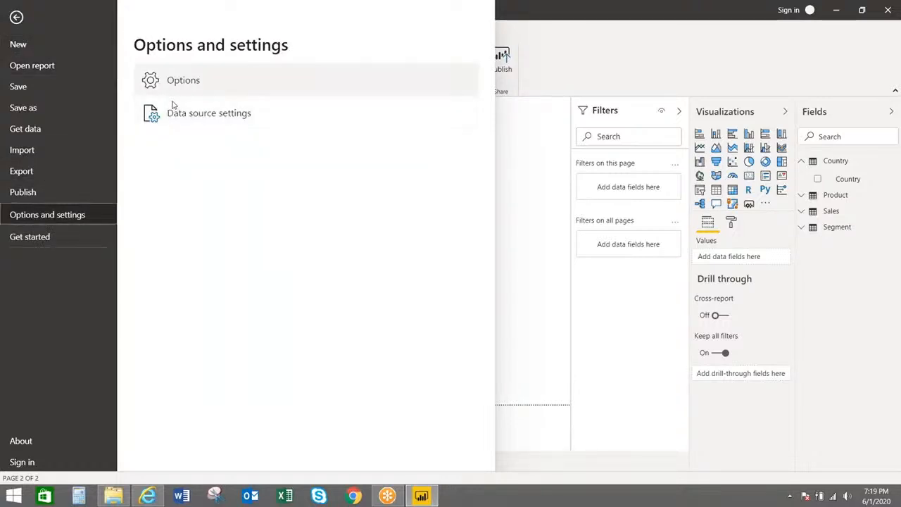
{"action": "left_click", "coordinate": [178, 126]}
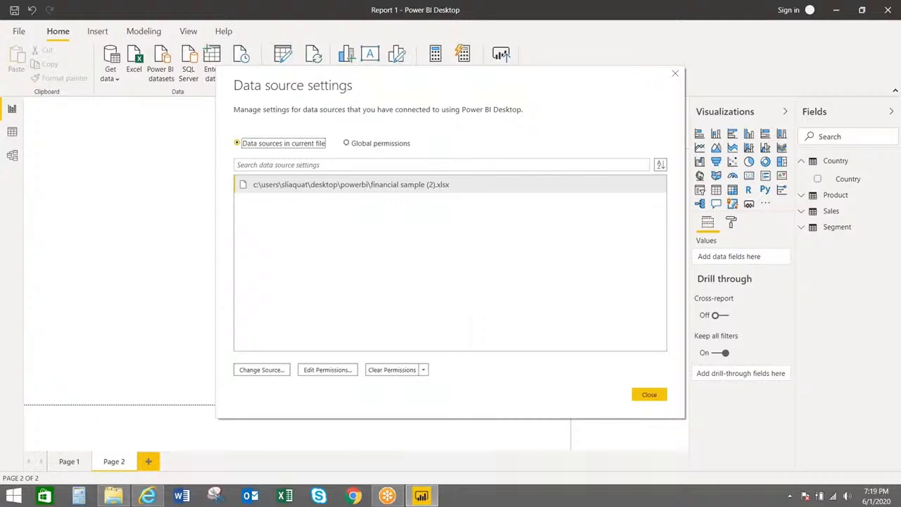
Check the workbook's file path under Change Source, then close both dialogs without changes
{"action": "left_click", "coordinate": [260, 372]}
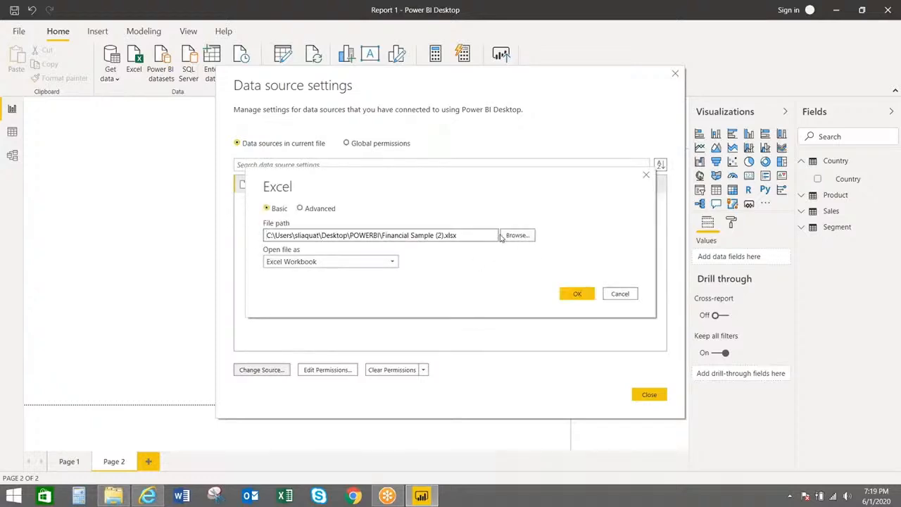
{"action": "left_click", "coordinate": [646, 176]}
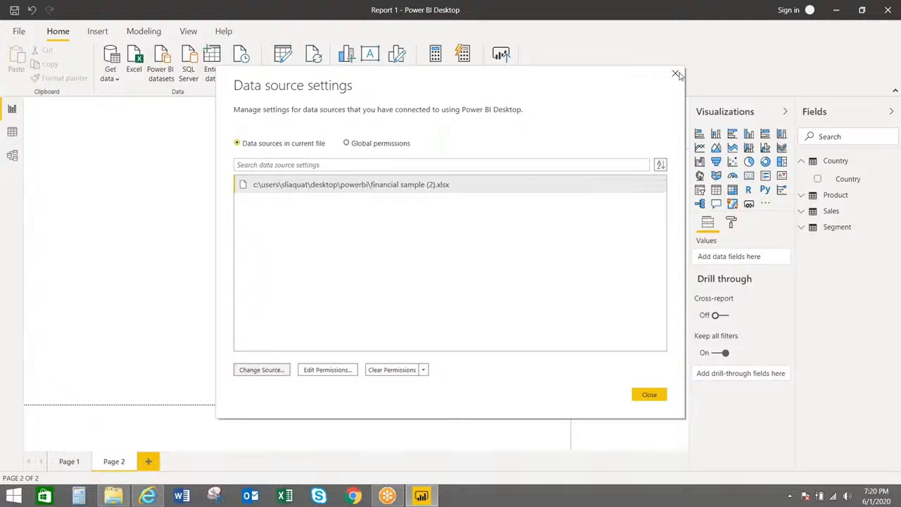
{"action": "left_click", "coordinate": [675, 74]}
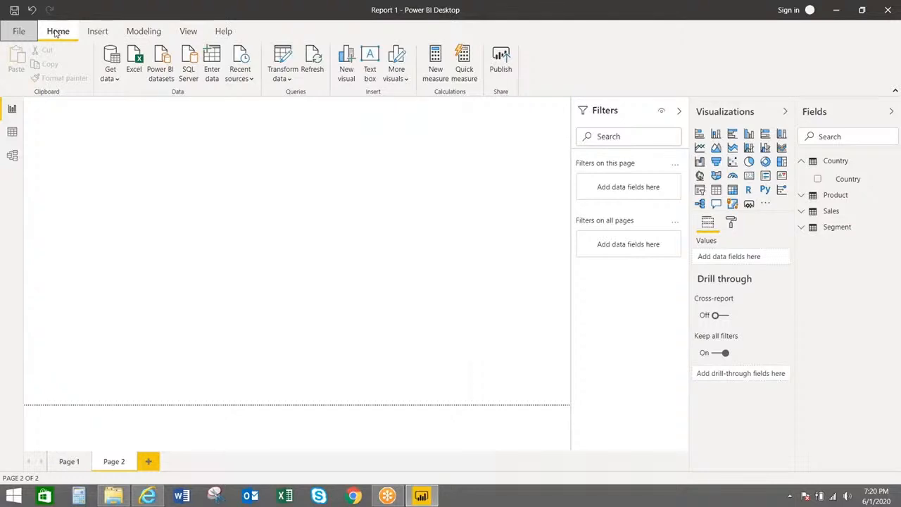
Reopen Data source settings from the Transform data menu, close it, and bring that menu back
{"action": "left_click", "coordinate": [290, 80]}
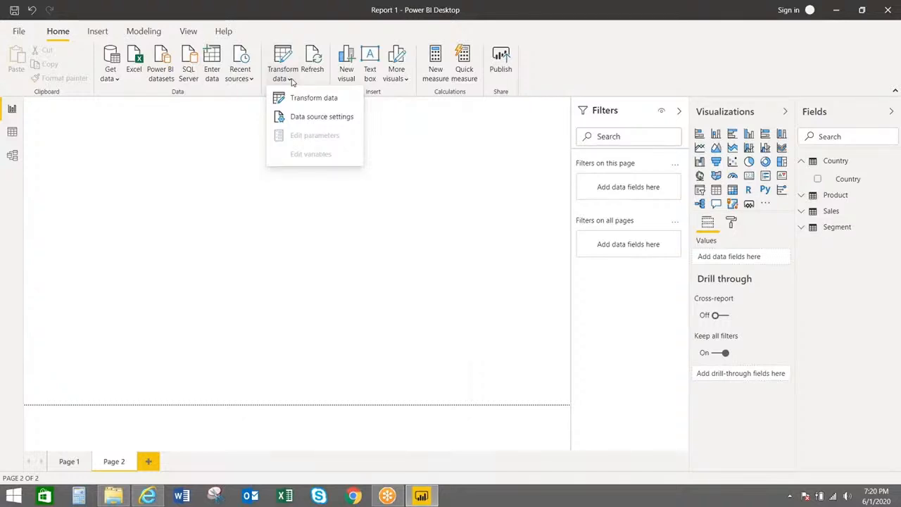
{"action": "left_click", "coordinate": [302, 118]}
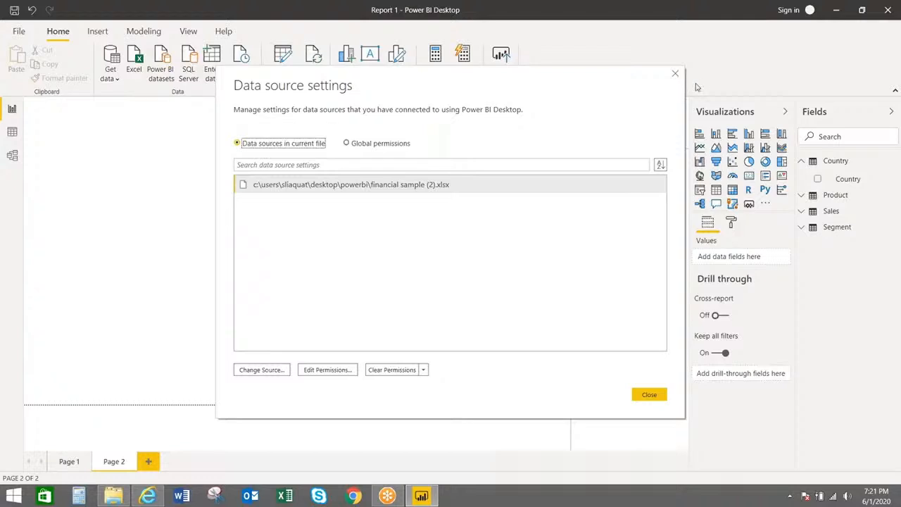
{"action": "left_click", "coordinate": [675, 77]}
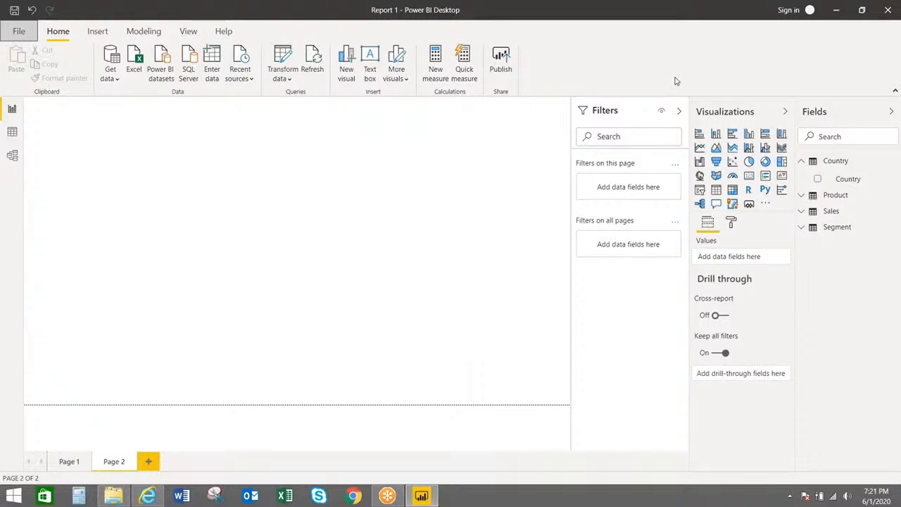
{"action": "left_click", "coordinate": [287, 82]}
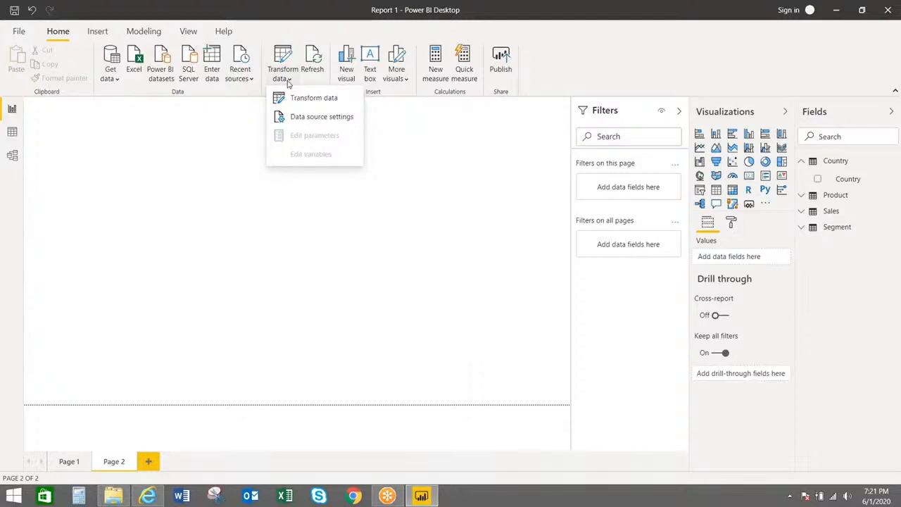
Launch Power Query Editor, previewing the Country query's five countries with Product, Sales and Segment queries
{"action": "left_click", "coordinate": [287, 99]}
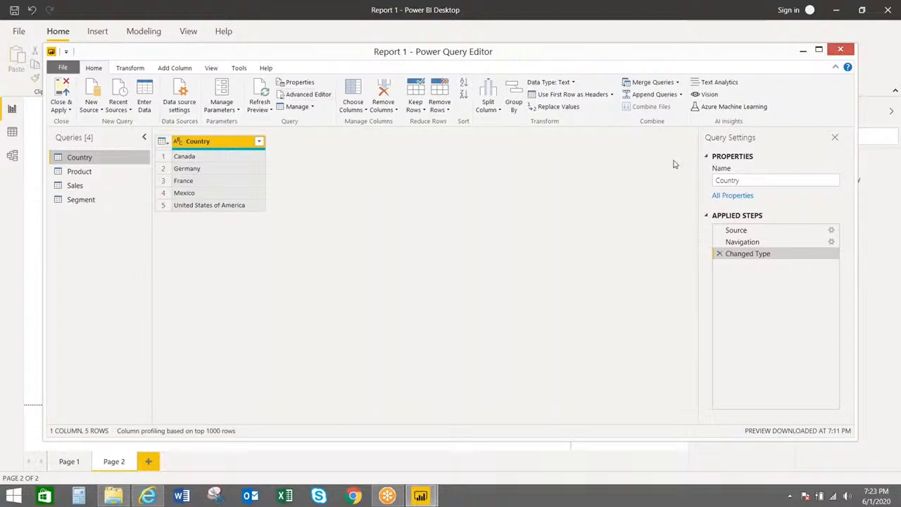
{"action": "left_click", "coordinate": [774, 180]}
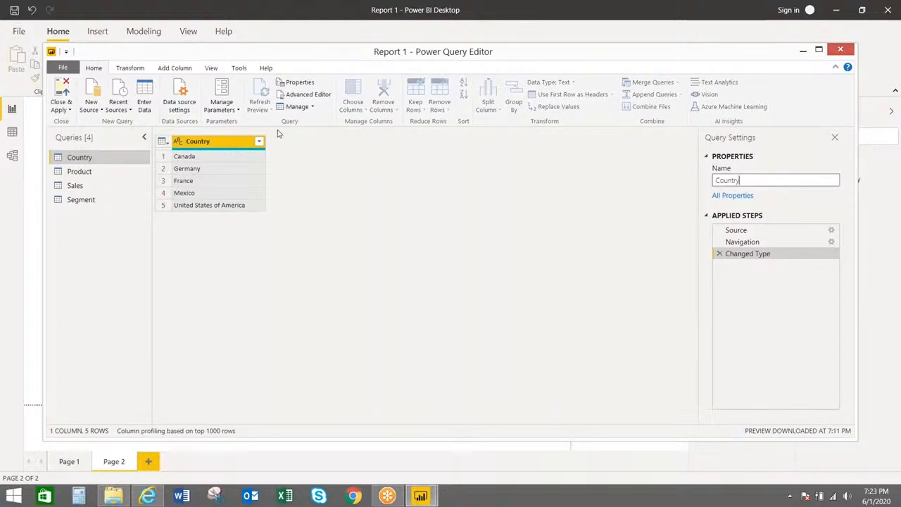
{"action": "left_click", "coordinate": [259, 143]}
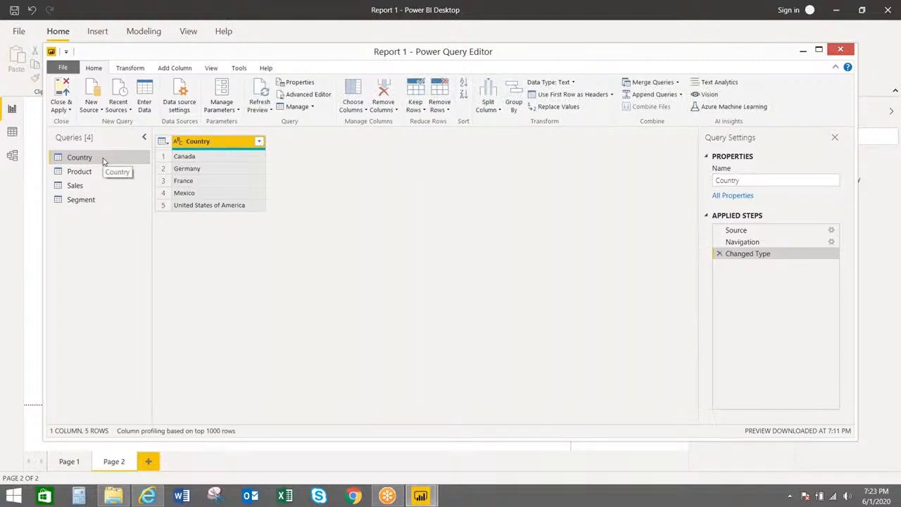
{"action": "double_click", "coordinate": [194, 144]}
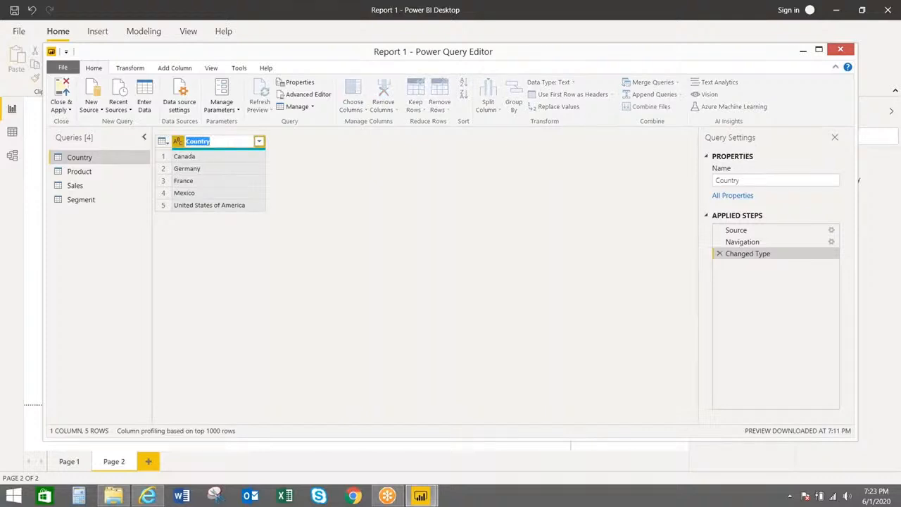
{"action": "key", "text": "End"}
{"action": "type", "text": "2"}
{"action": "key", "text": "Return"}
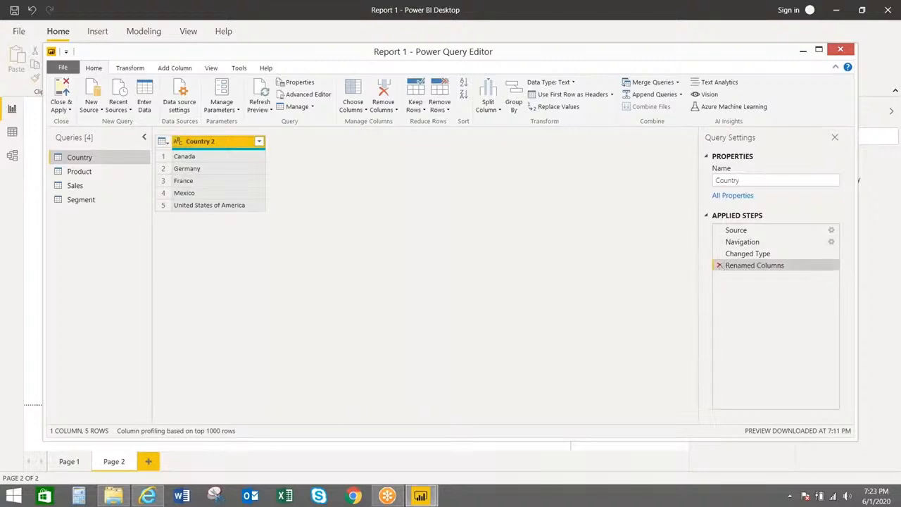
{"action": "left_click", "coordinate": [720, 266]}
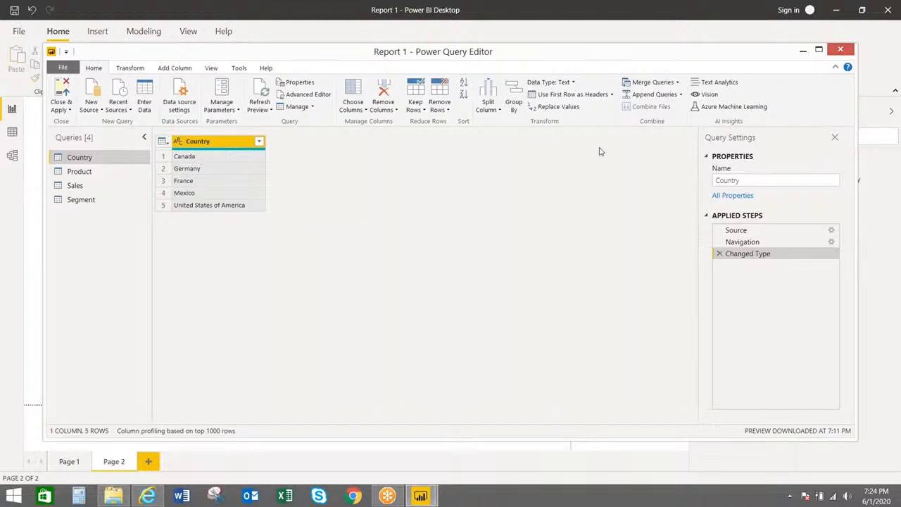
{"action": "left_click", "coordinate": [833, 233]}
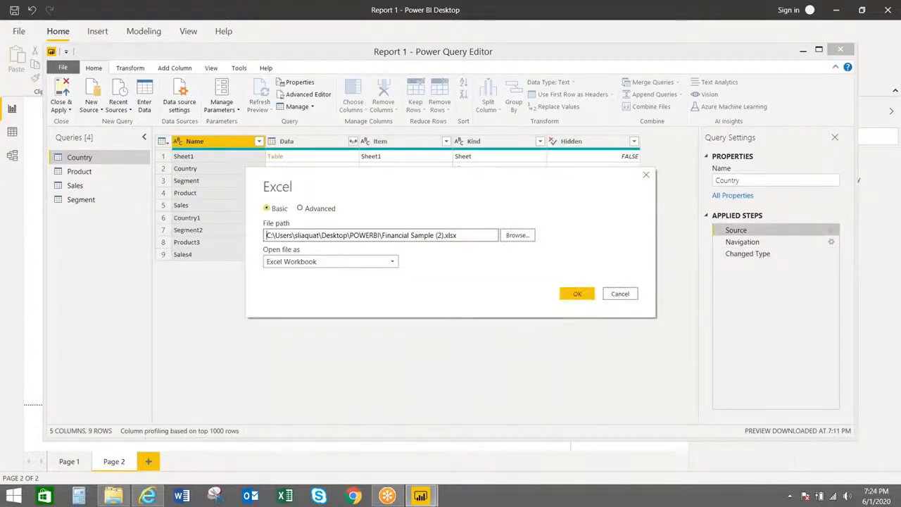
{"action": "left_click", "coordinate": [645, 175]}
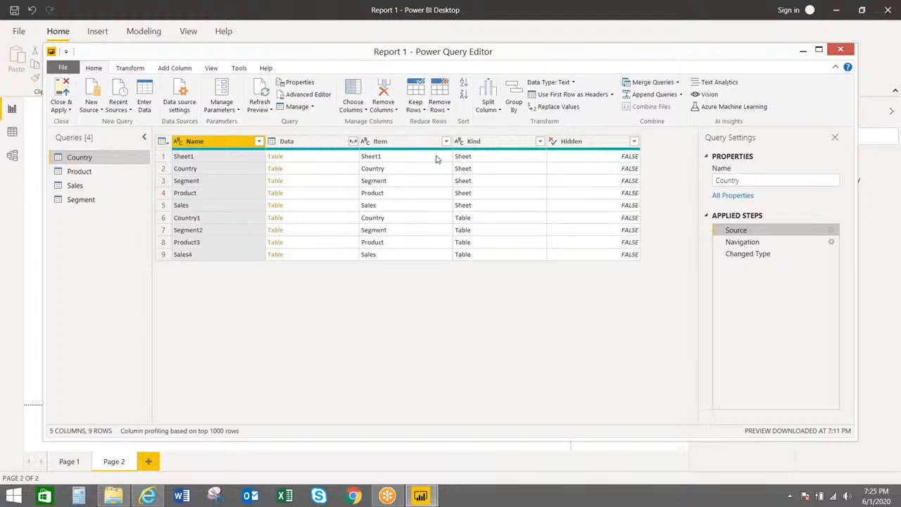
{"action": "left_click", "coordinate": [744, 254]}
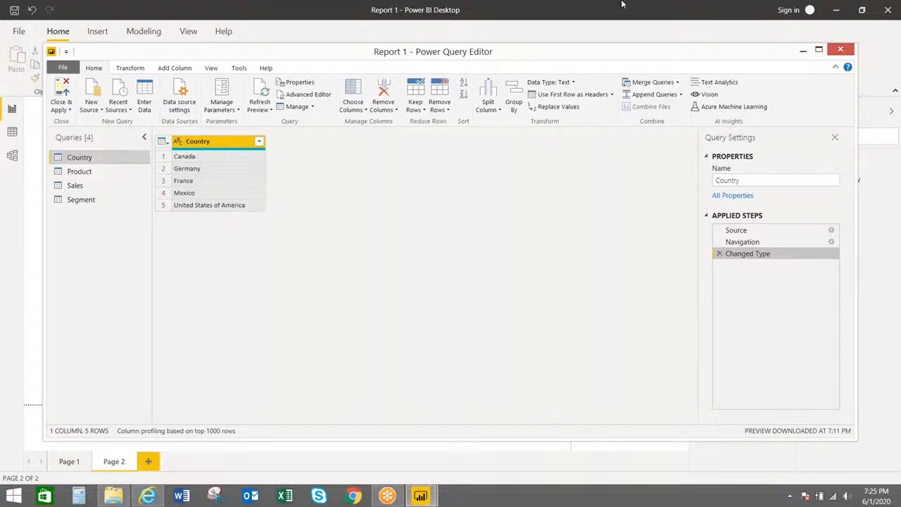
Turn on the formula bar for the Changed Type step, then return to the Home ribbon
{"action": "left_click", "coordinate": [211, 68]}
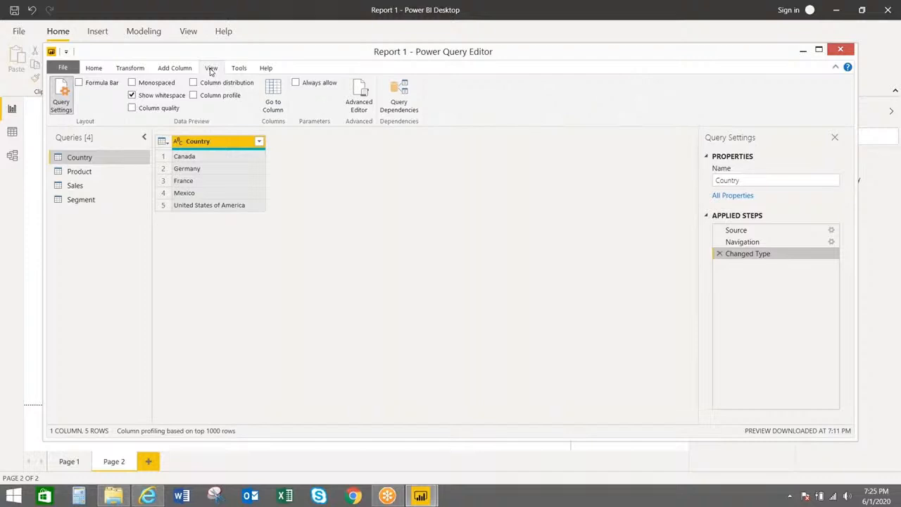
{"action": "left_click", "coordinate": [79, 83]}
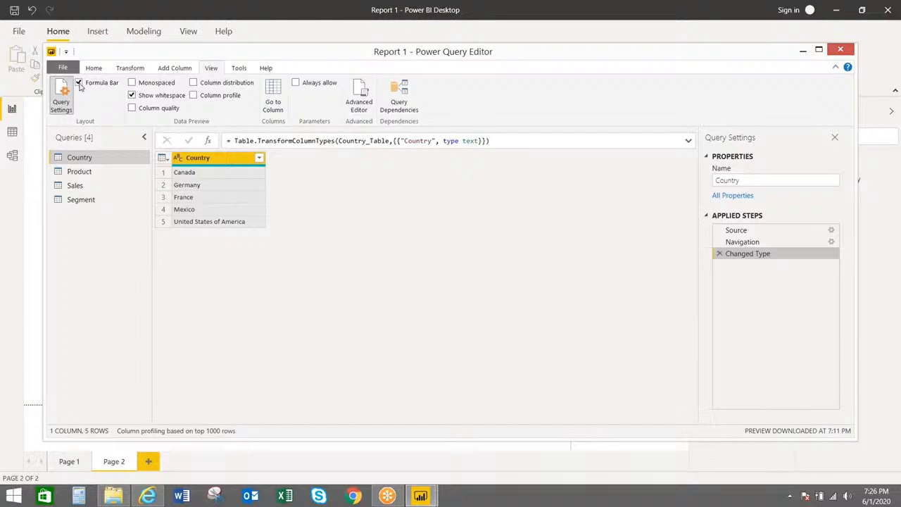
{"action": "left_click", "coordinate": [93, 67]}
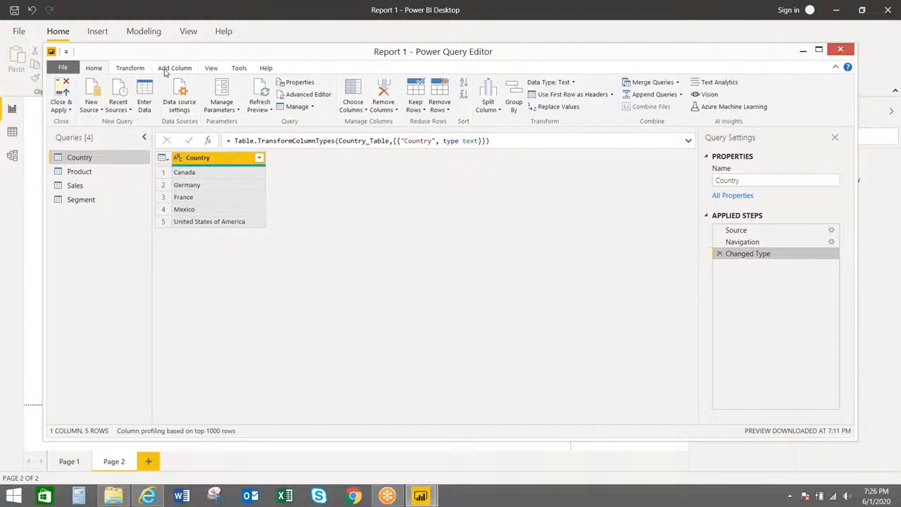
{"action": "left_click", "coordinate": [61, 109]}
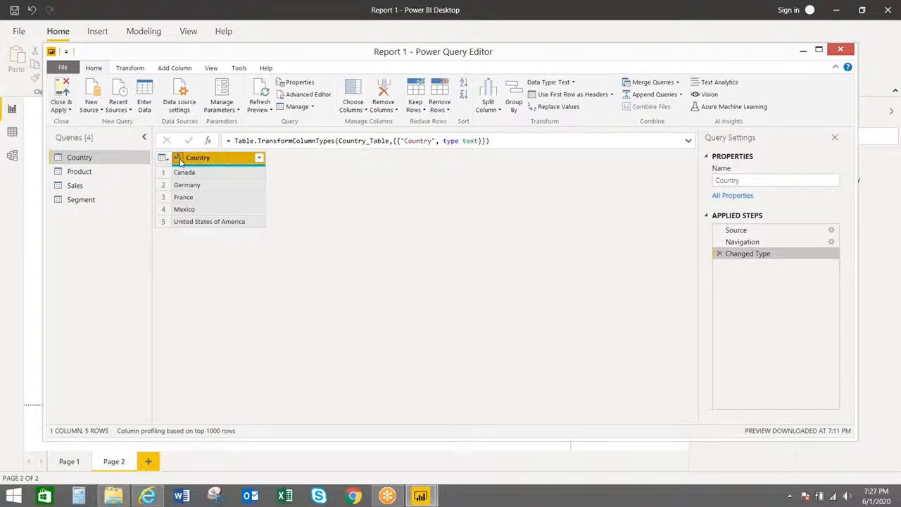
{"action": "left_click", "coordinate": [178, 158]}
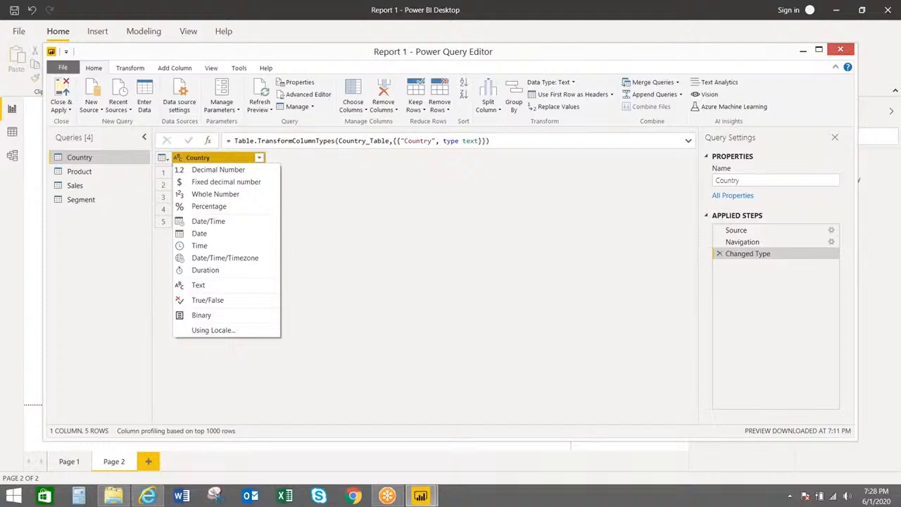
{"action": "left_click", "coordinate": [93, 177]}
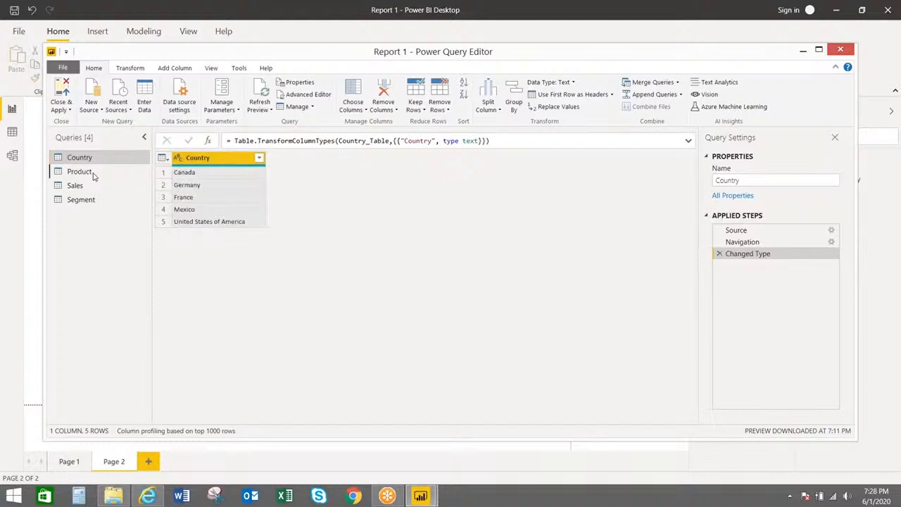
Preview the Product and Segment queries, ending on the Sales query's 700 rows and 8 columns
{"action": "left_click", "coordinate": [93, 174]}
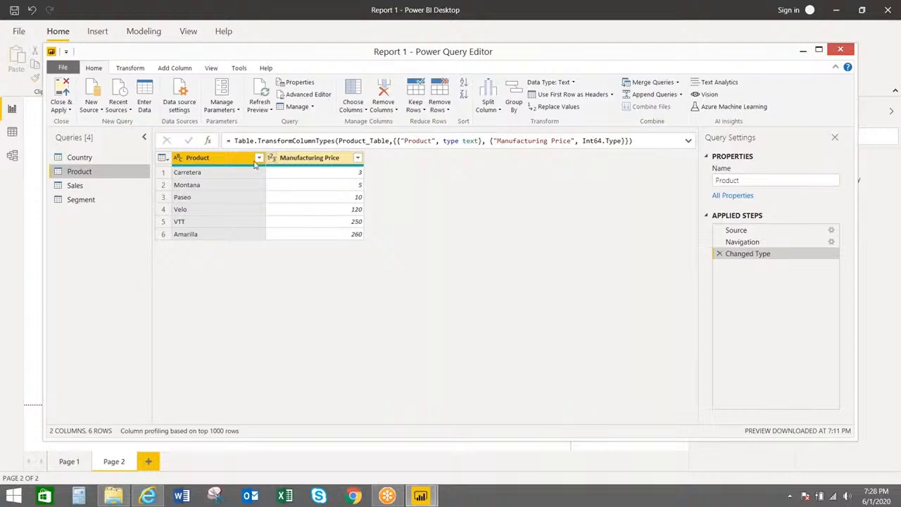
{"action": "left_click", "coordinate": [74, 199]}
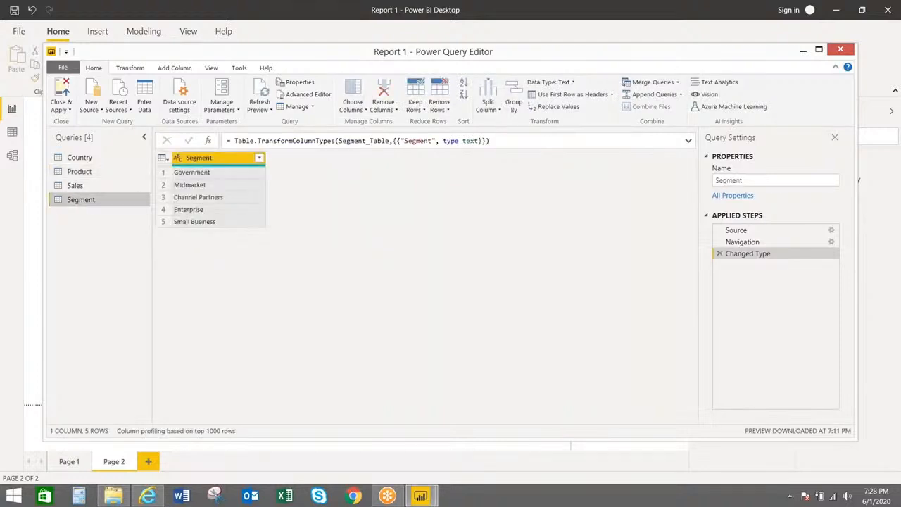
{"action": "left_click", "coordinate": [88, 186]}
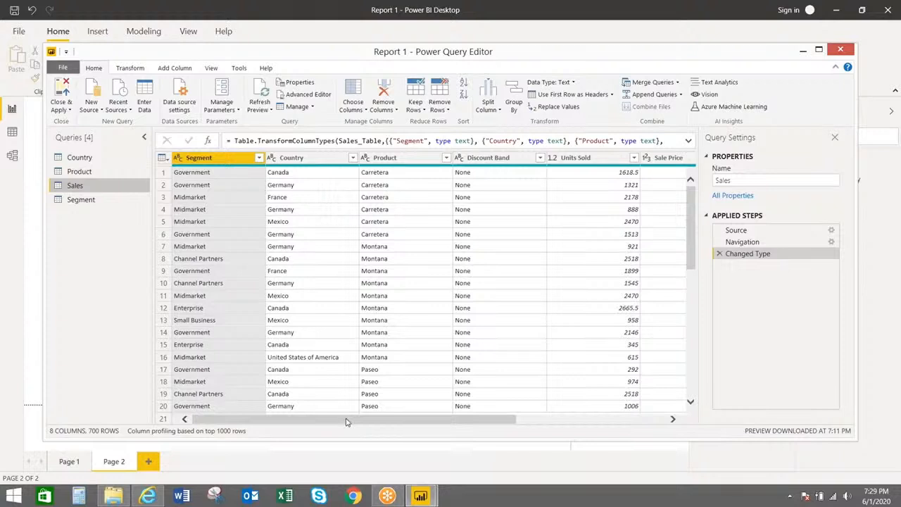
Scroll the Sales preview to reveal the Units Sold, Sale Price, Discounts and Date columns
{"action": "left_click_drag", "start_coordinate": [345, 421], "coordinate": [511, 439]}
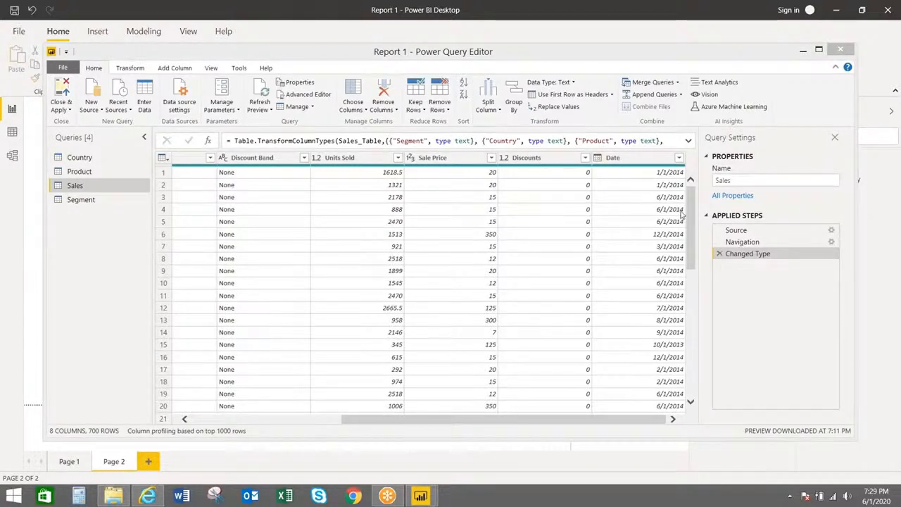
{"action": "left_click_drag", "start_coordinate": [691, 205], "coordinate": [693, 158]}
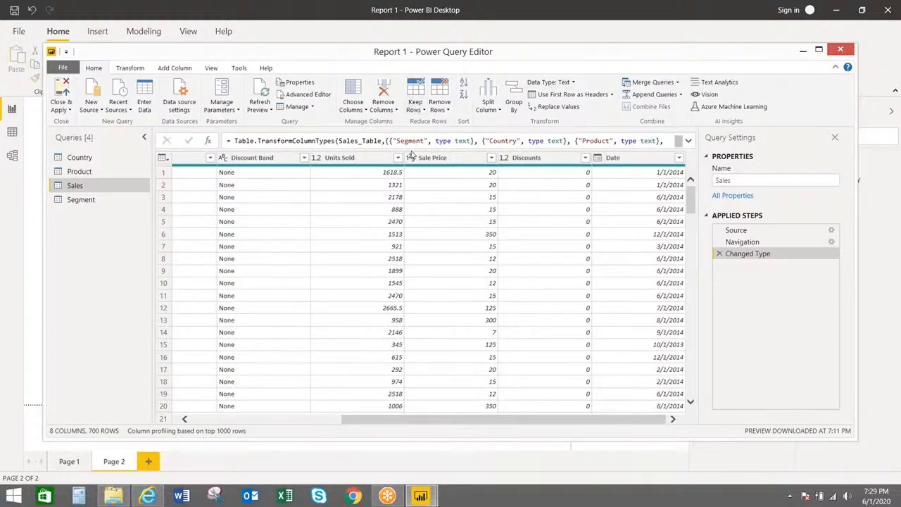
After glancing at Sale Price's type options, select Units Sold (first value 1618.5) and choose Whole Number
{"action": "left_click", "coordinate": [412, 158]}
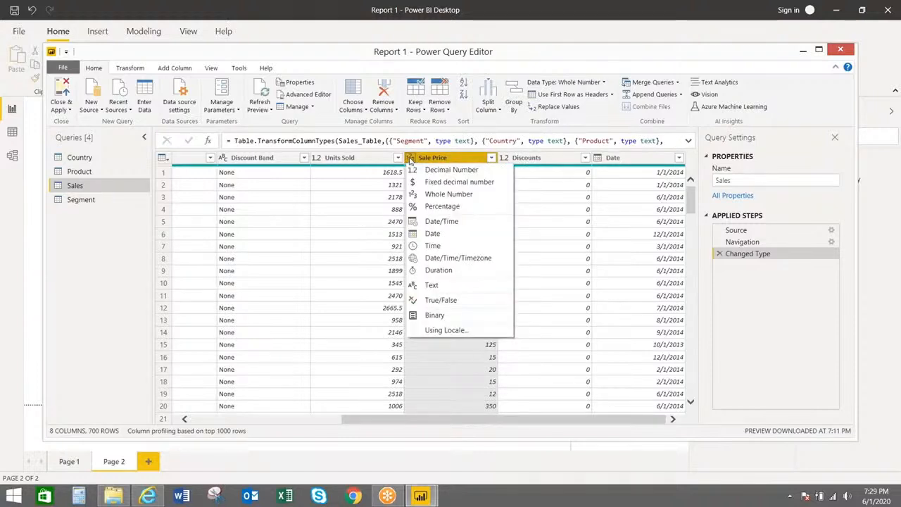
{"action": "left_click", "coordinate": [382, 181]}
{"action": "left_click", "coordinate": [382, 179]}
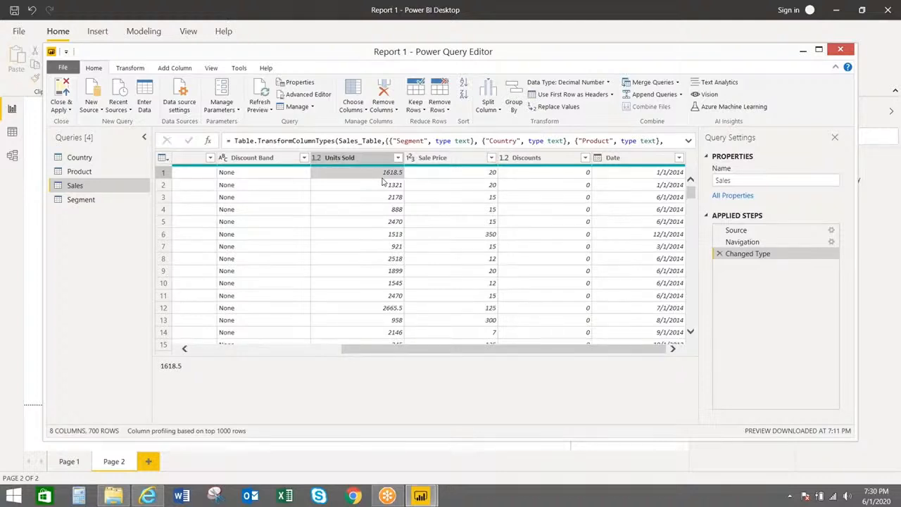
{"action": "left_click", "coordinate": [320, 161]}
{"action": "left_click", "coordinate": [318, 159]}
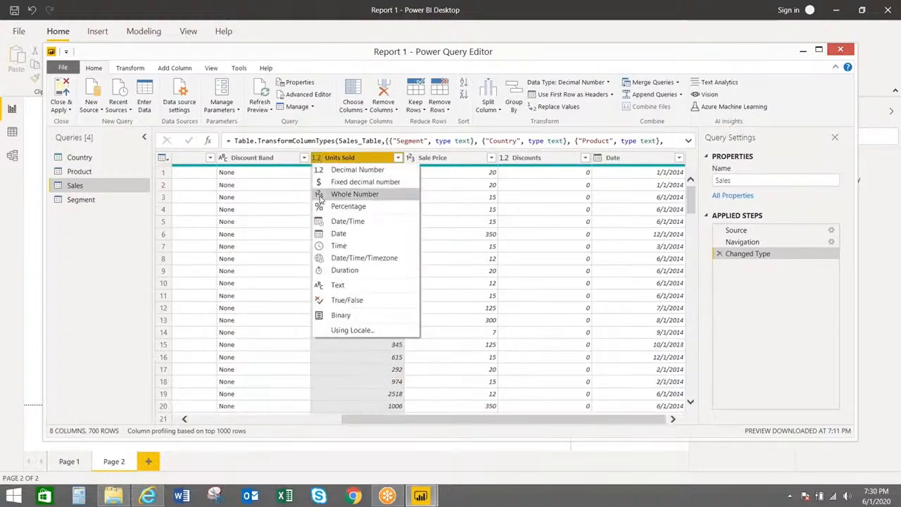
{"action": "left_click", "coordinate": [331, 195]}
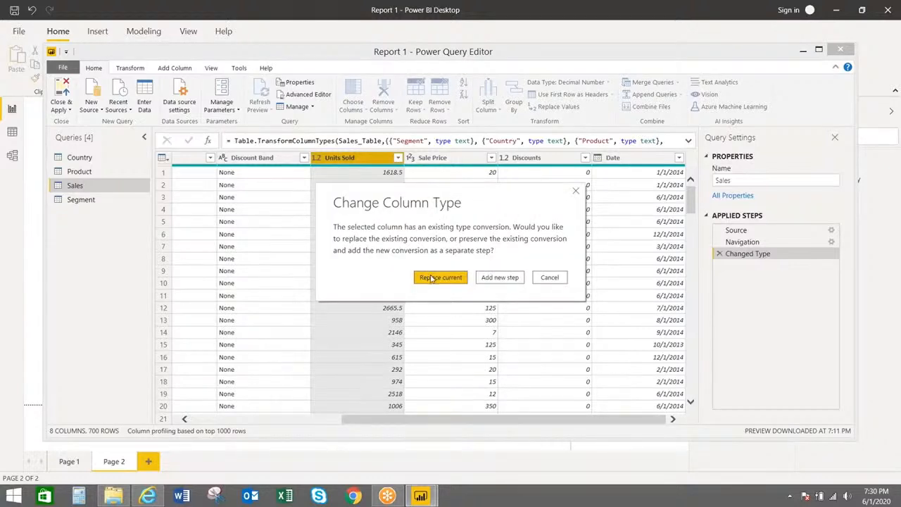
Replace the current conversion so Units Sold becomes Whole Number, showing 1618 instead of 1618.5
{"action": "left_click", "coordinate": [432, 279]}
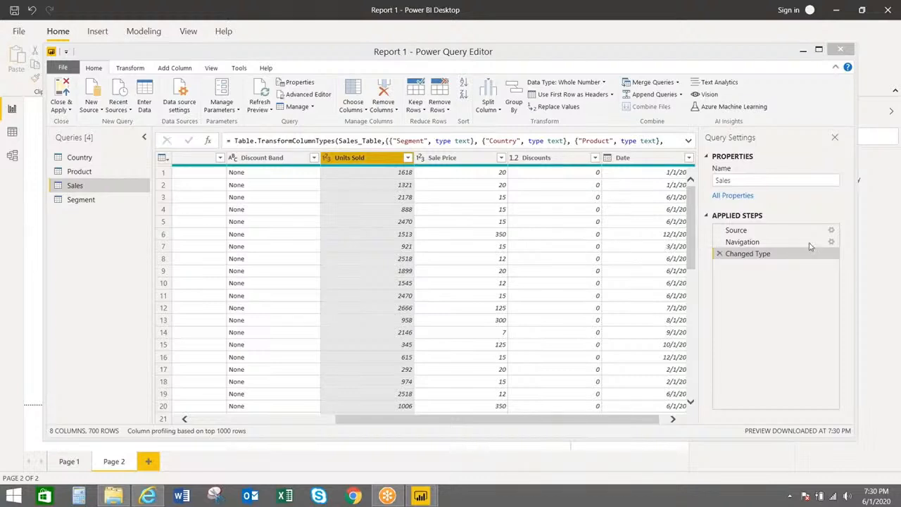
Revert Units Sold to Decimal Number by replacing the conversion, then pick Whole Number again
{"action": "left_click", "coordinate": [326, 162]}
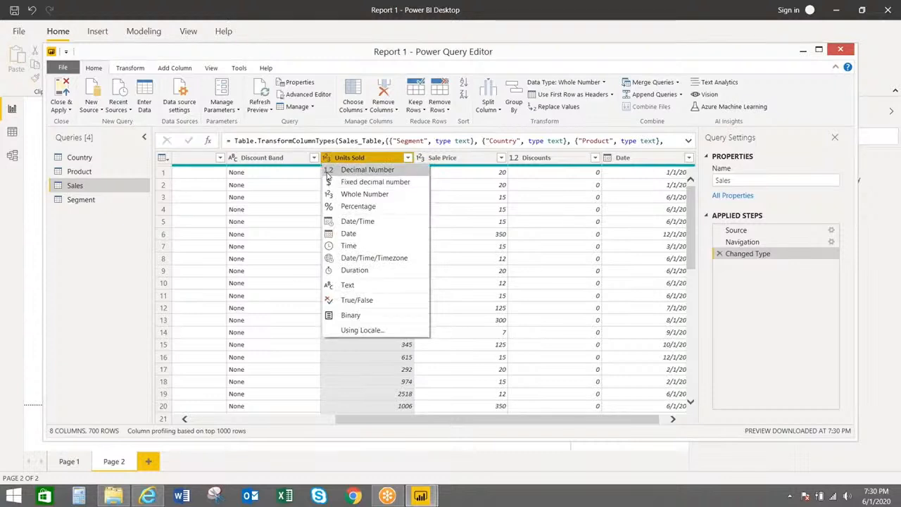
{"action": "left_click", "coordinate": [472, 164]}
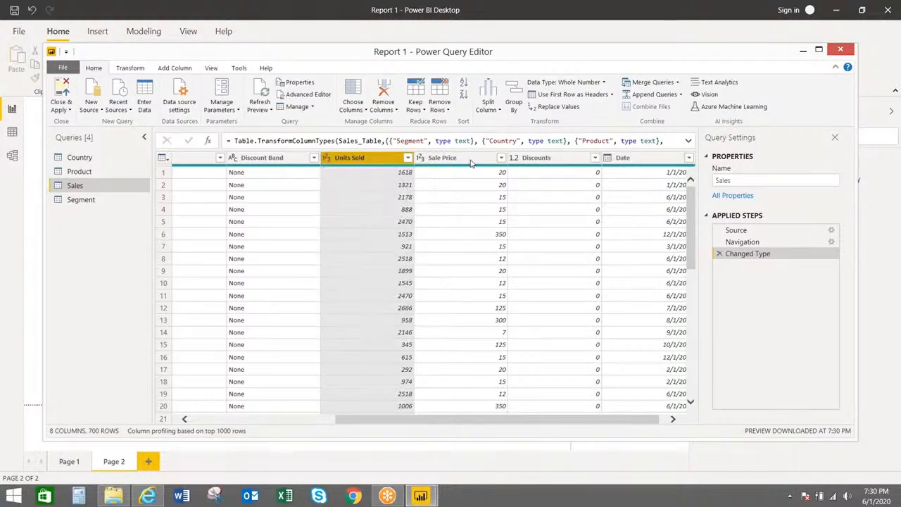
{"action": "left_click", "coordinate": [327, 163]}
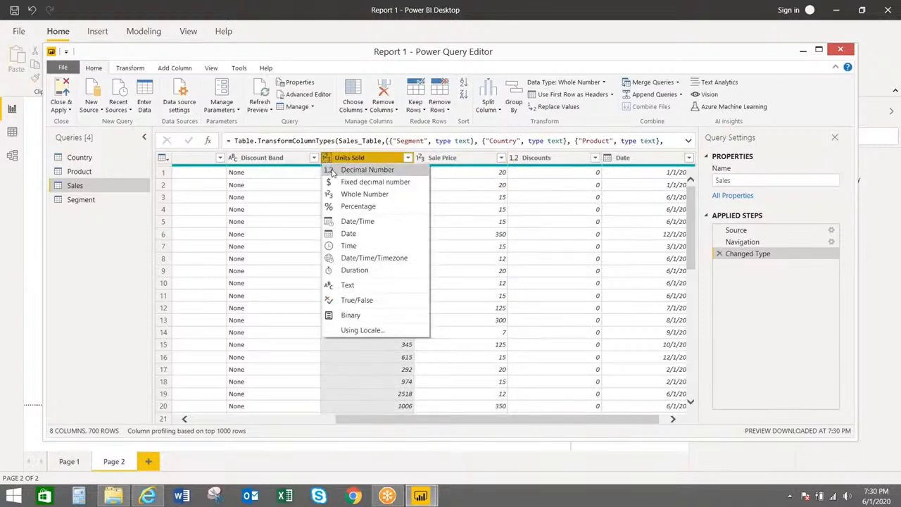
{"action": "left_click", "coordinate": [332, 172]}
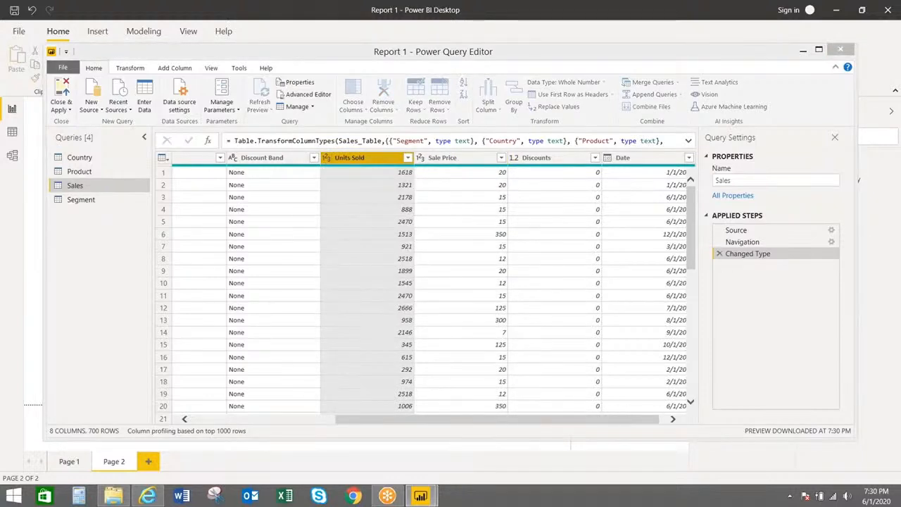
{"action": "left_click", "coordinate": [438, 277]}
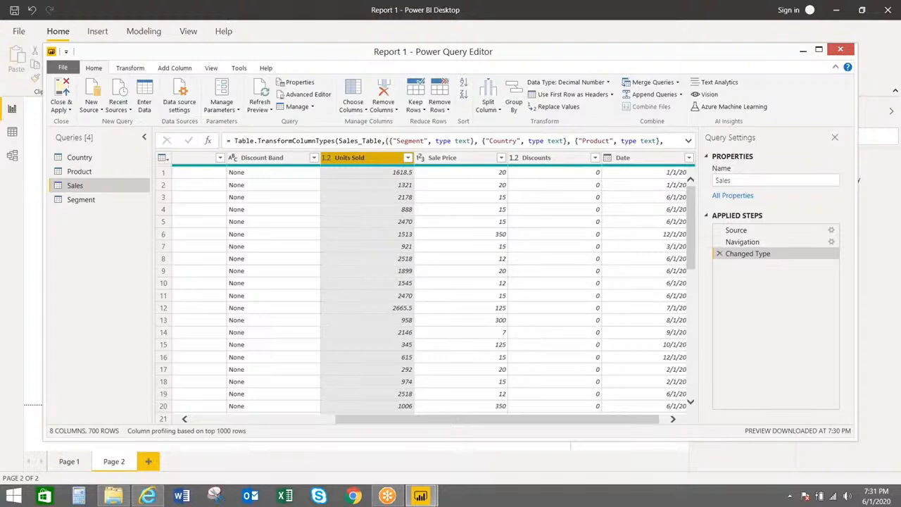
{"action": "left_click", "coordinate": [326, 157]}
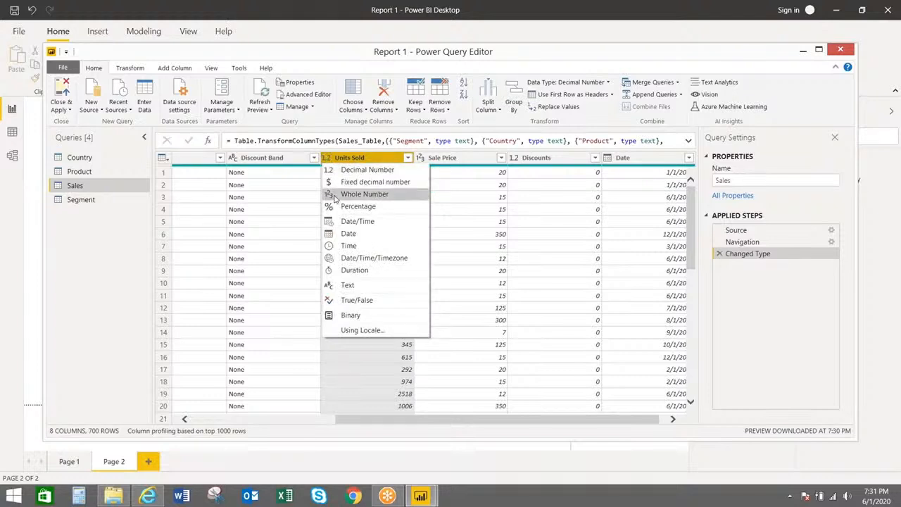
{"action": "left_click", "coordinate": [364, 193]}
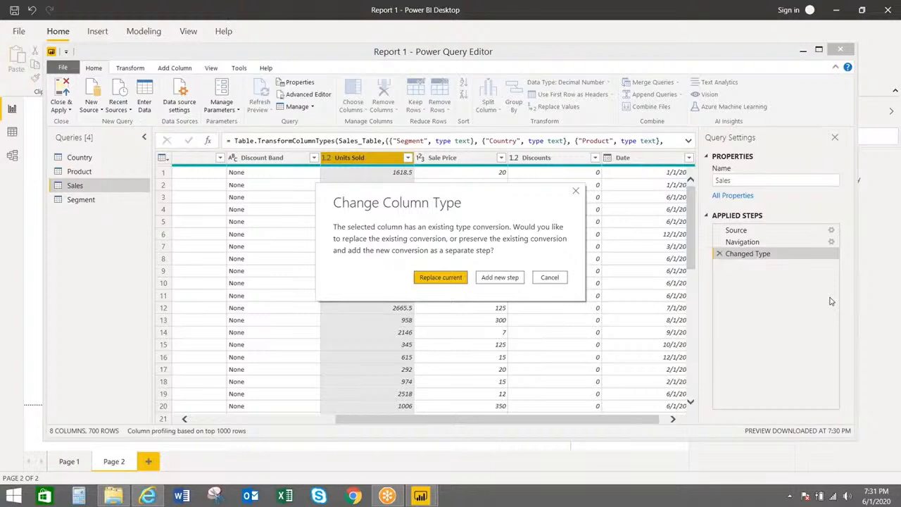
Add the Units Sold whole-number conversion as a new step, then delete that Changed Type1 step
{"action": "left_click", "coordinate": [497, 278]}
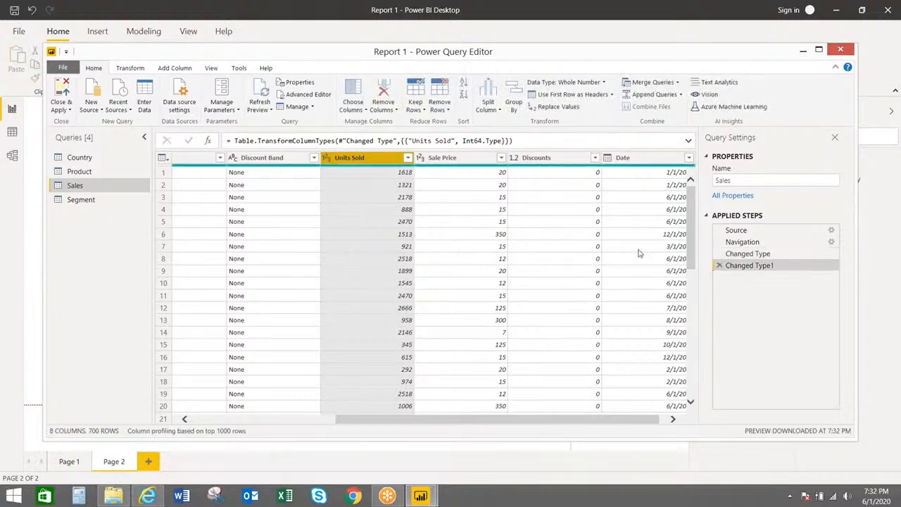
{"action": "left_click", "coordinate": [720, 265]}
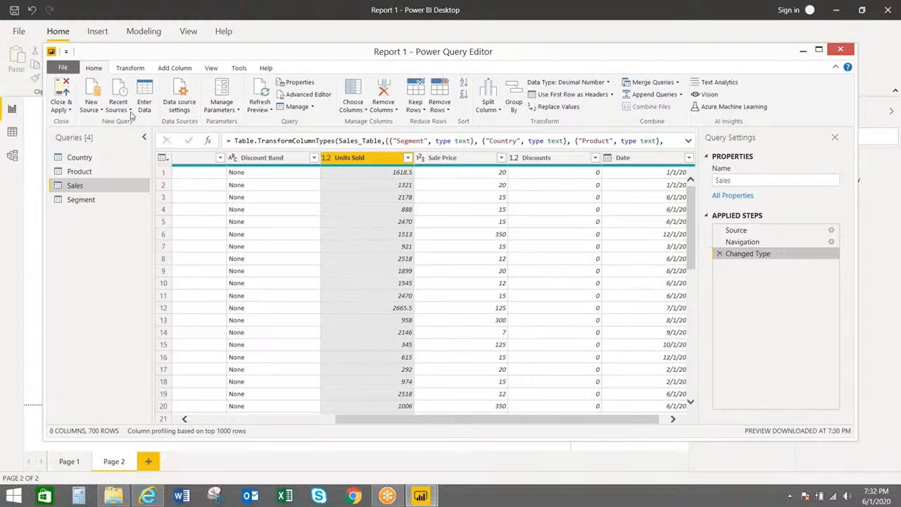
Close & Apply the query changes, then collapse the Country table in the Fields pane
{"action": "left_click", "coordinate": [68, 111]}
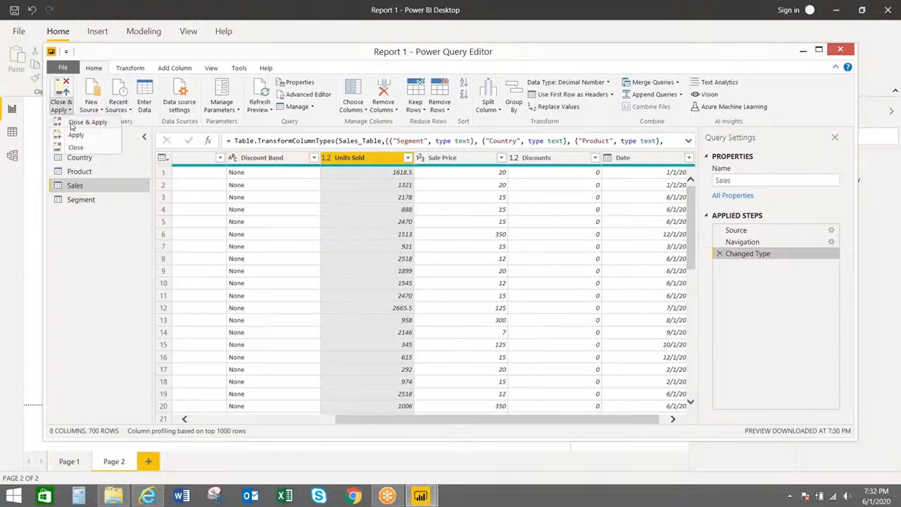
{"action": "left_click", "coordinate": [70, 124]}
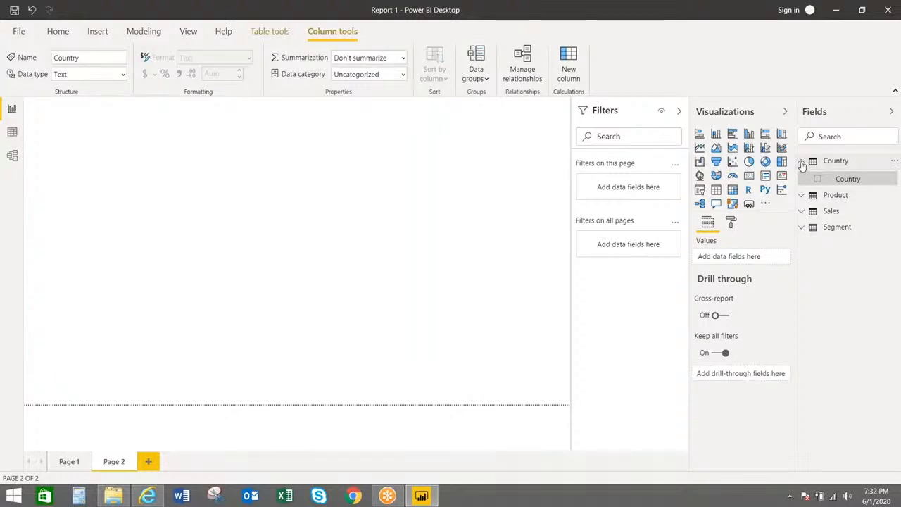
{"action": "left_click", "coordinate": [827, 162]}
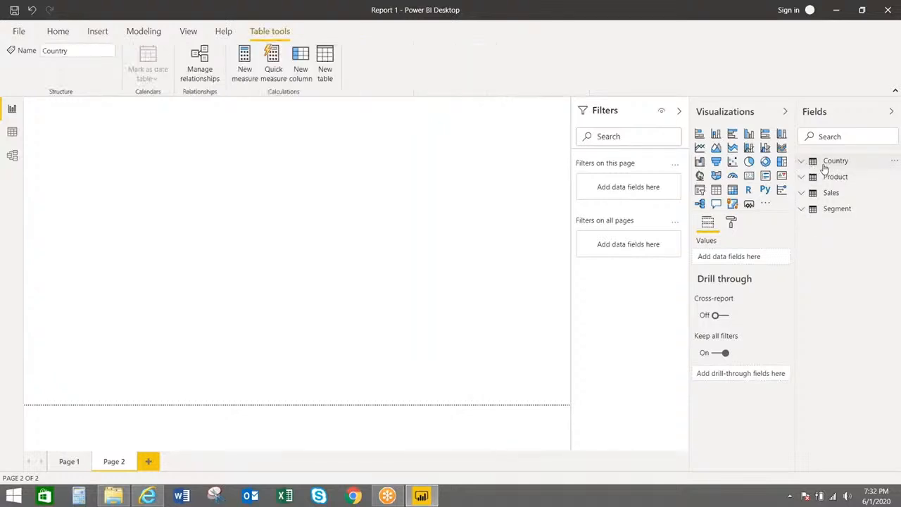
{"action": "left_click", "coordinate": [55, 33]}
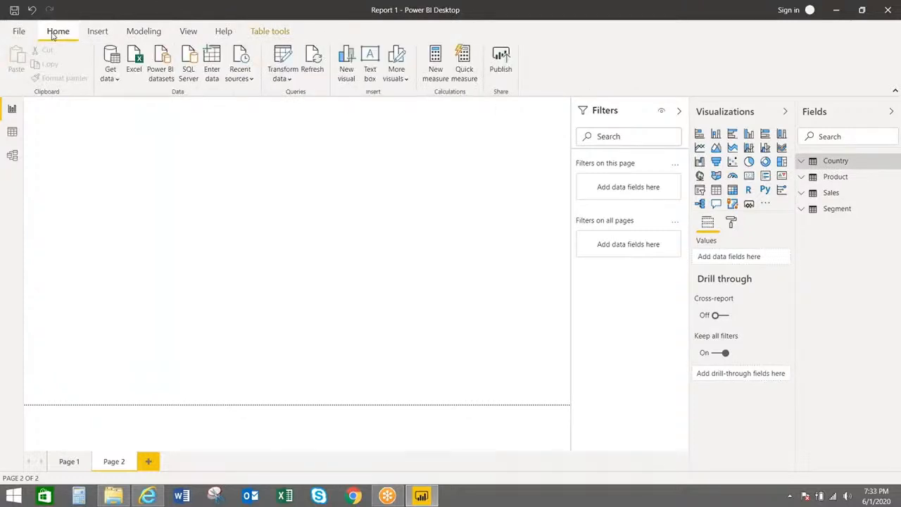
Reopen the Power Query Editor and reconnect to the recent source Financial Sample (2).xlsx
{"action": "left_click", "coordinate": [280, 79]}
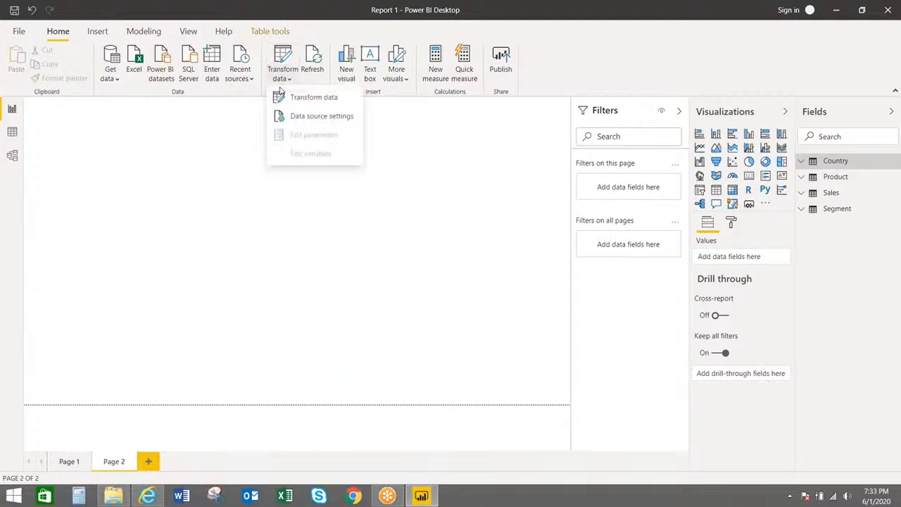
{"action": "left_click", "coordinate": [281, 98]}
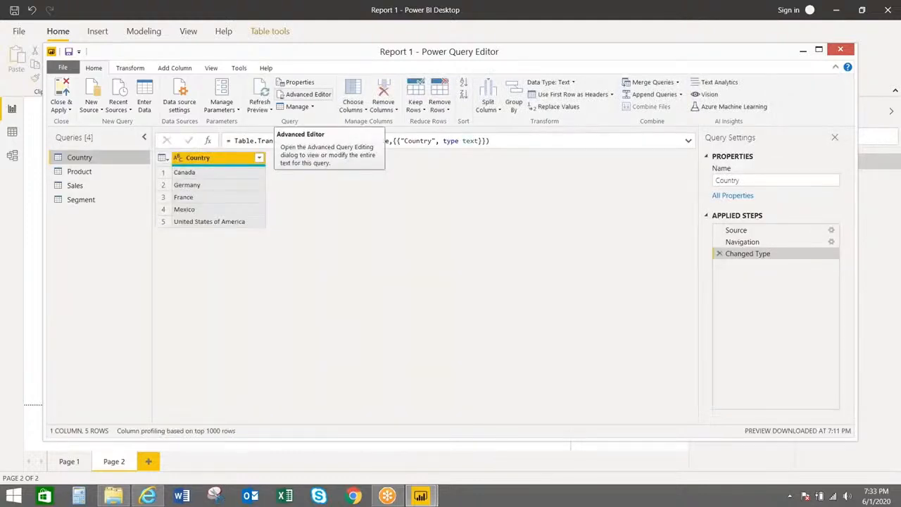
{"action": "left_click", "coordinate": [120, 115]}
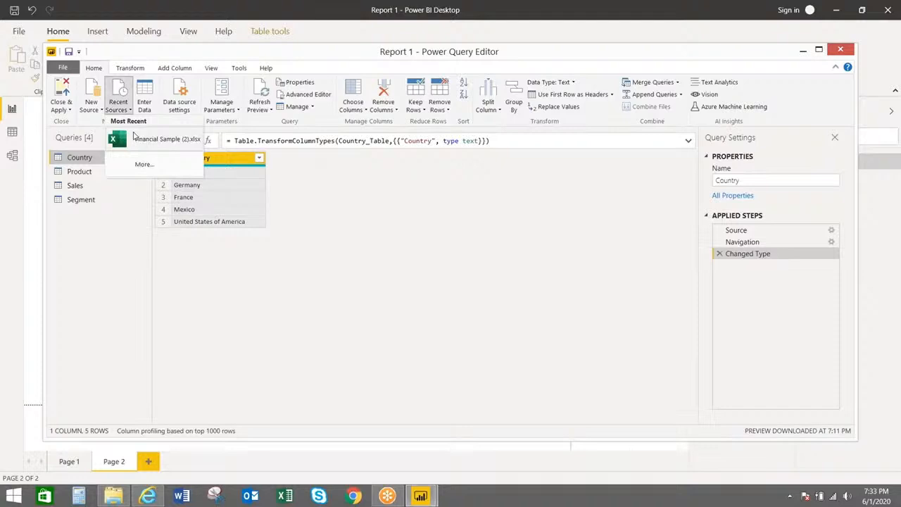
{"action": "left_click", "coordinate": [160, 139]}
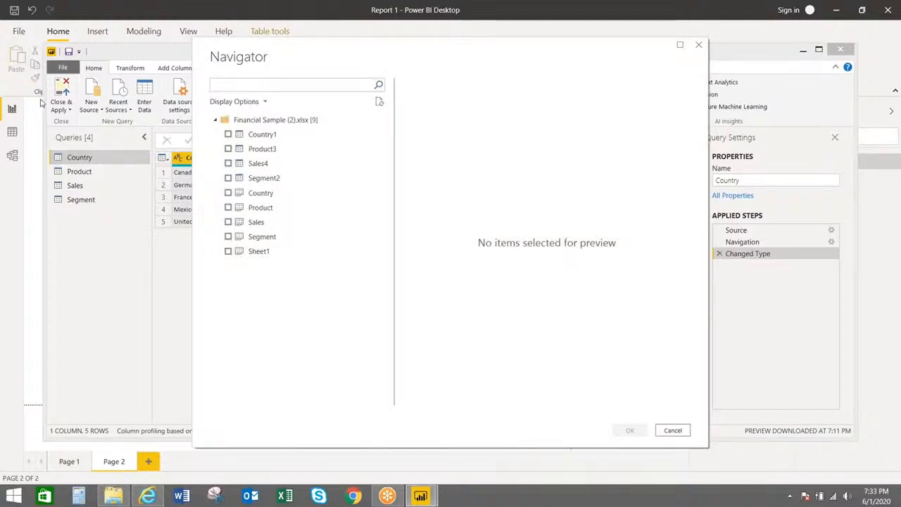
Tick Sheet1 in the Navigator and confirm to load it as a new query
{"action": "left_click", "coordinate": [227, 252]}
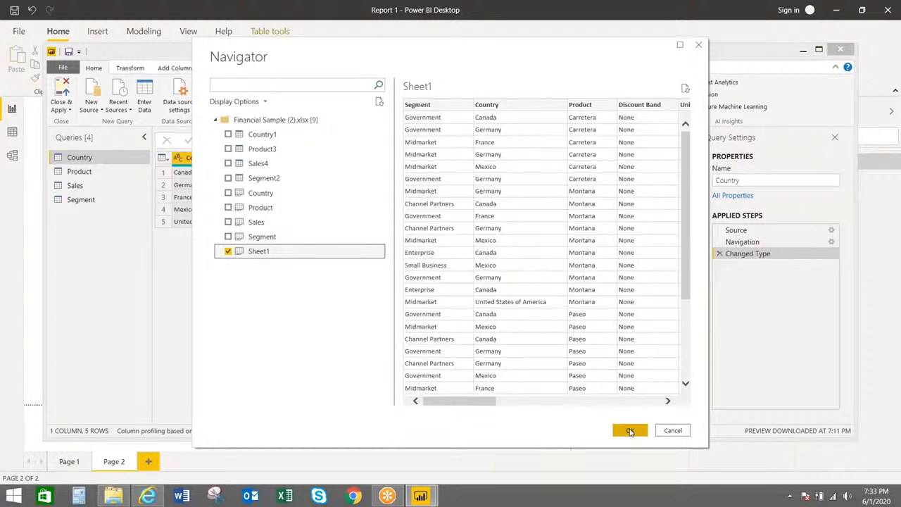
{"action": "left_click", "coordinate": [629, 431]}
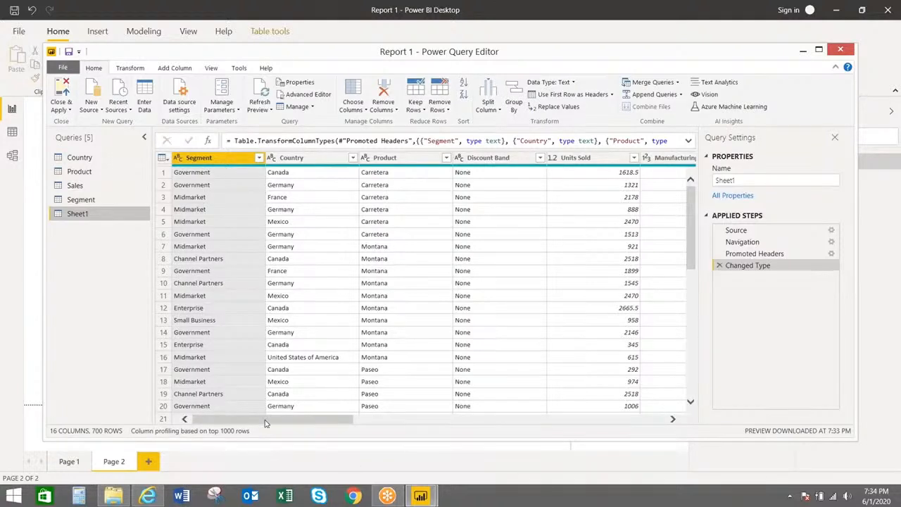
{"action": "left_click_drag", "start_coordinate": [266, 422], "coordinate": [498, 418]}
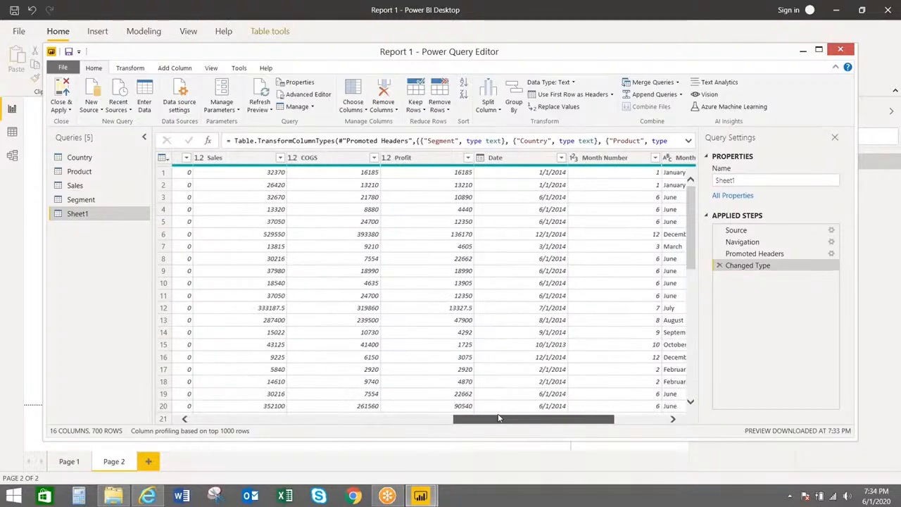
{"action": "left_click_drag", "start_coordinate": [499, 418], "coordinate": [351, 419]}
{"action": "left_click_drag", "start_coordinate": [337, 445], "coordinate": [208, 473]}
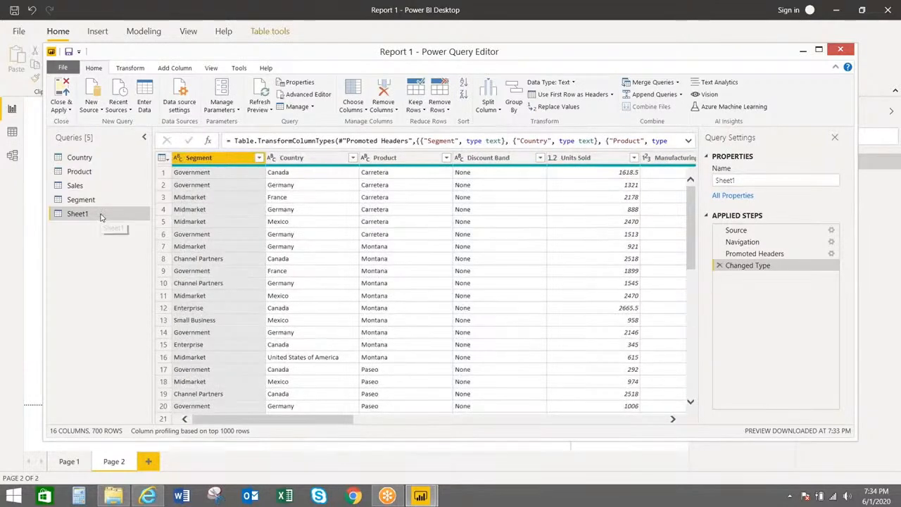
Turn off Enable load for the Sheet1 query so it stays out of the report
{"action": "right_click", "coordinate": [101, 218]}
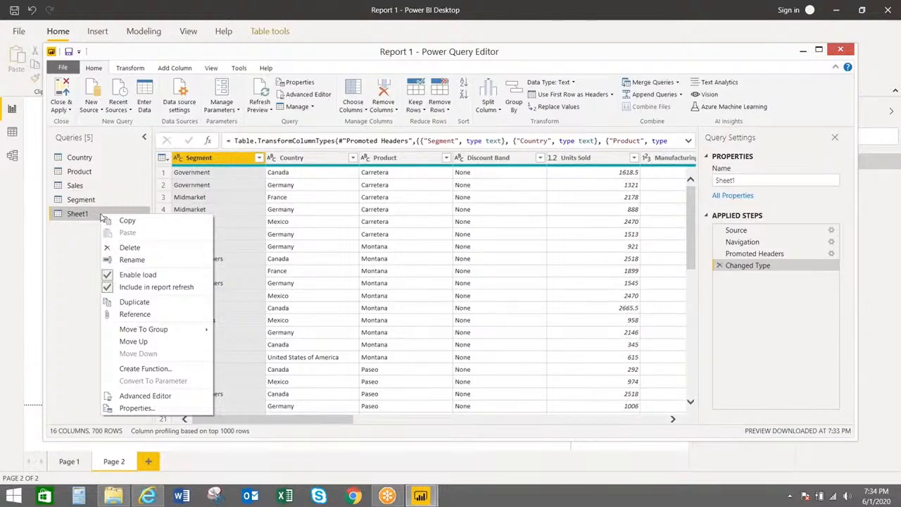
{"action": "left_click", "coordinate": [107, 275]}
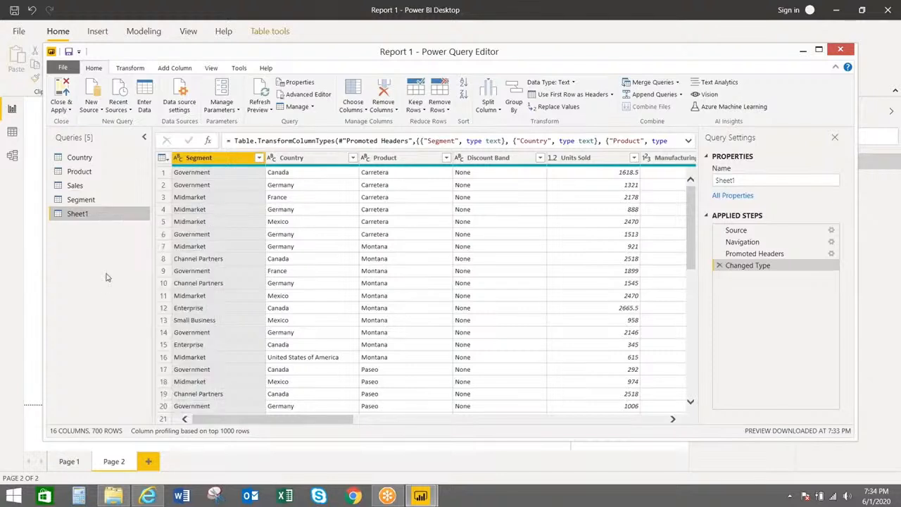
{"action": "right_click", "coordinate": [104, 218]}
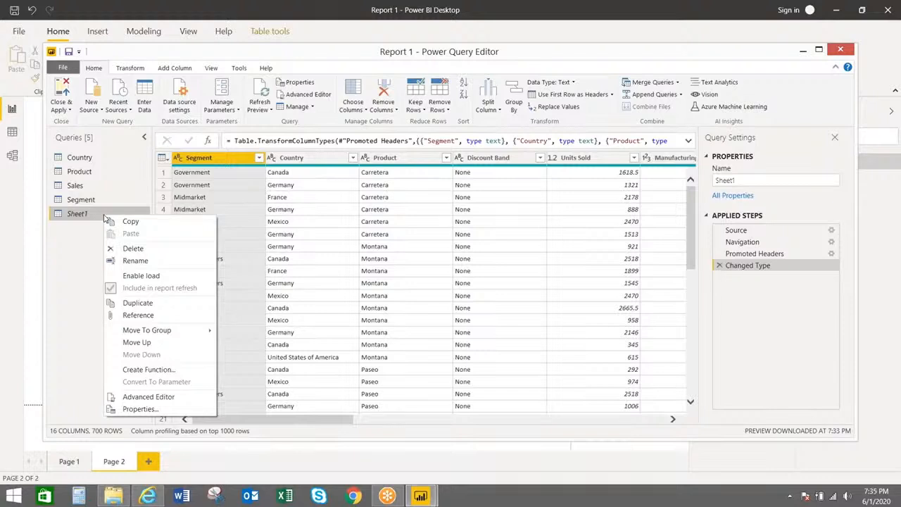
{"action": "left_click", "coordinate": [62, 106]}
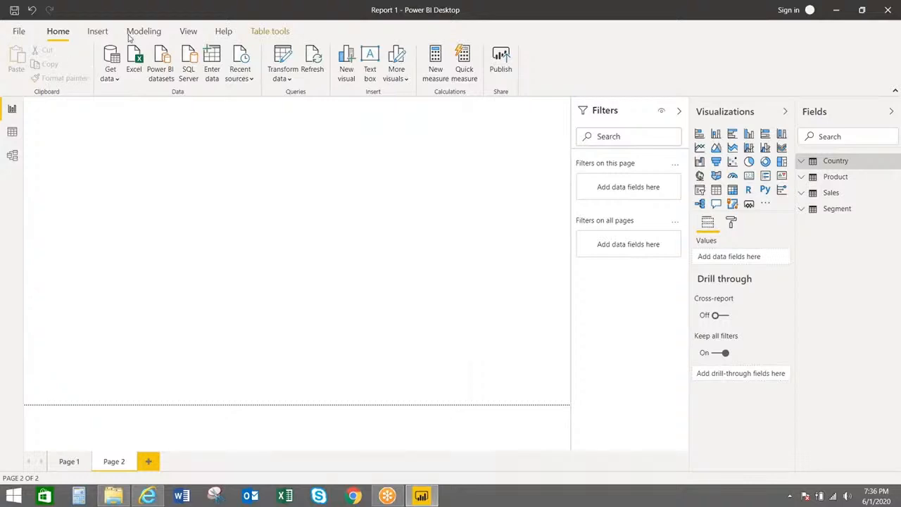
Reopen the Power Query Editor, glance at the View ribbon, and return to Home commands
{"action": "left_click", "coordinate": [282, 76]}
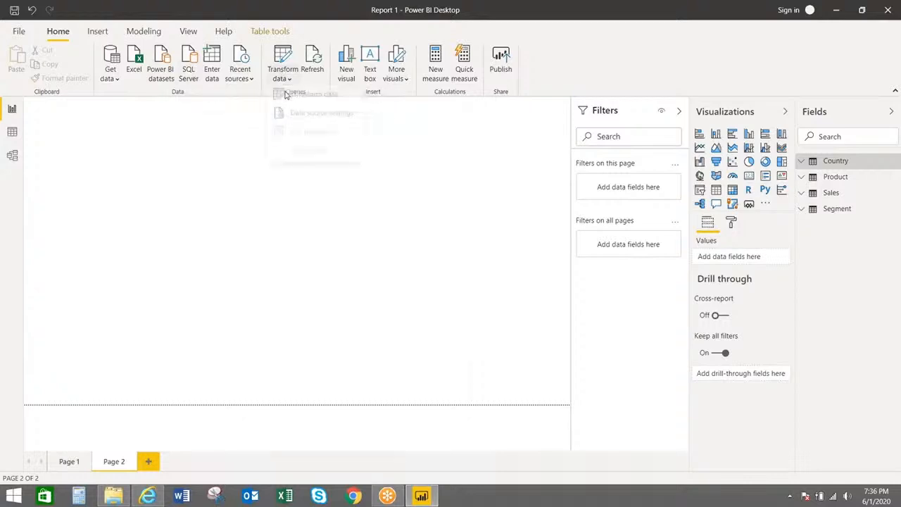
{"action": "left_click", "coordinate": [289, 100]}
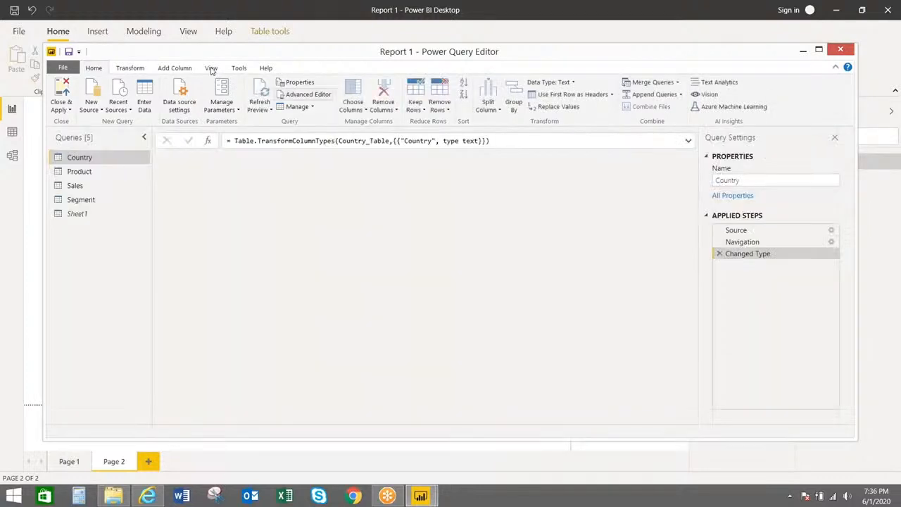
{"action": "left_click", "coordinate": [211, 69]}
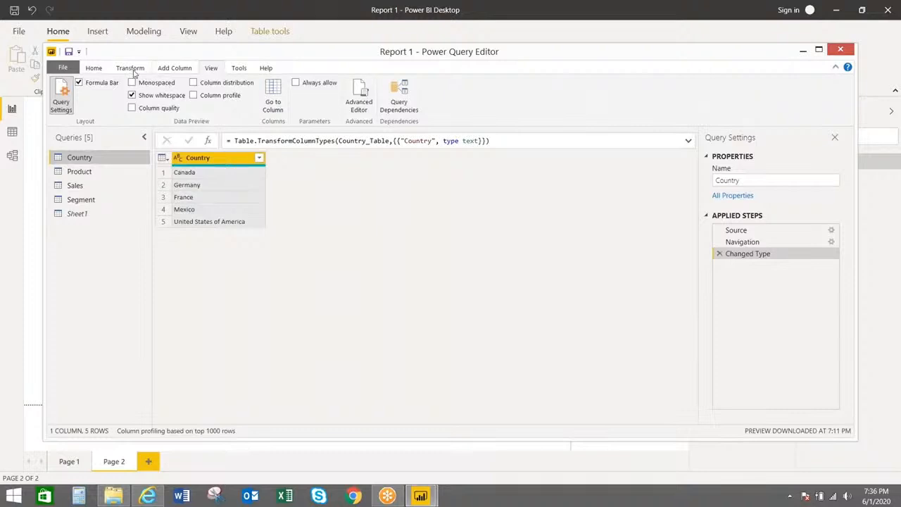
{"action": "left_click", "coordinate": [93, 68]}
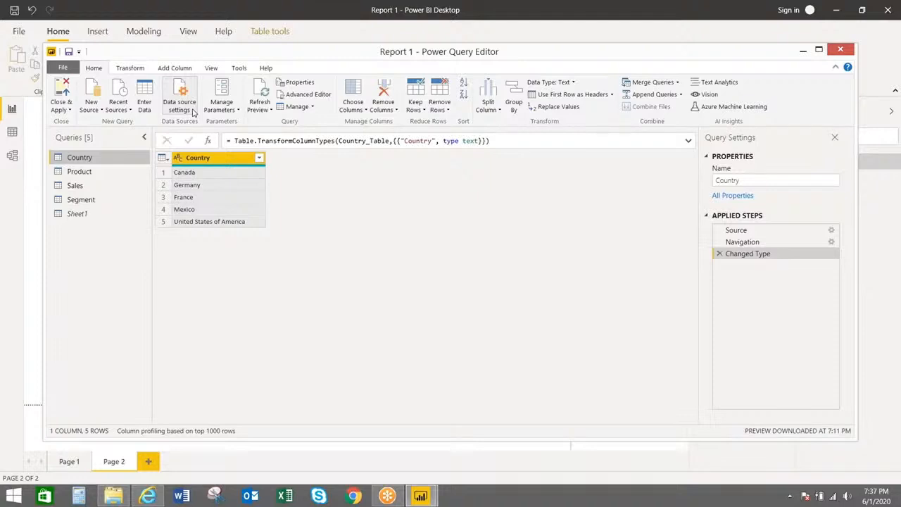
Open the Manage Parameters dropdown, then the Refresh Preview dropdown
{"action": "left_click", "coordinate": [238, 110]}
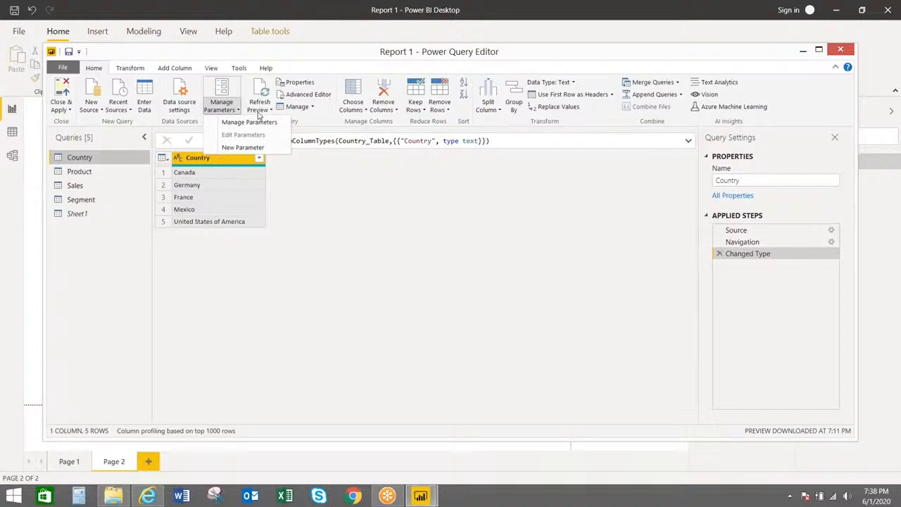
{"action": "left_click", "coordinate": [258, 112]}
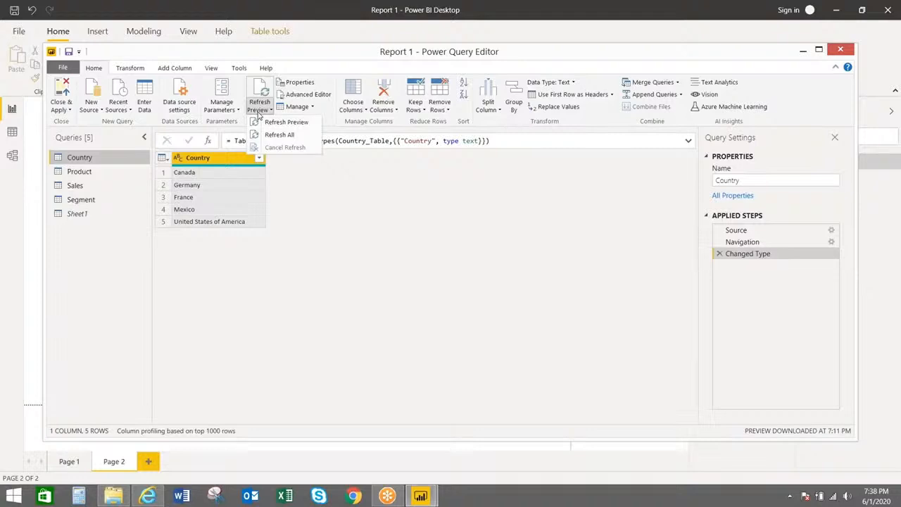
{"action": "left_click", "coordinate": [295, 95]}
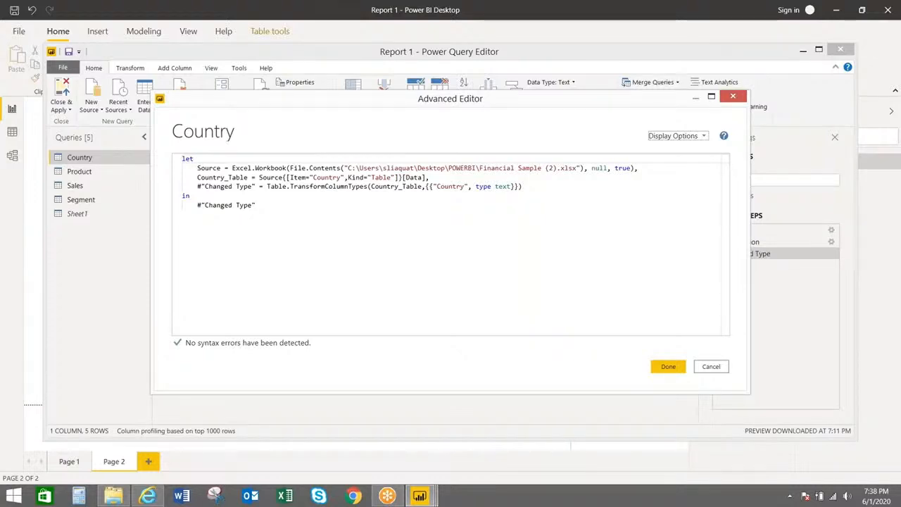
{"action": "left_click", "coordinate": [732, 98]}
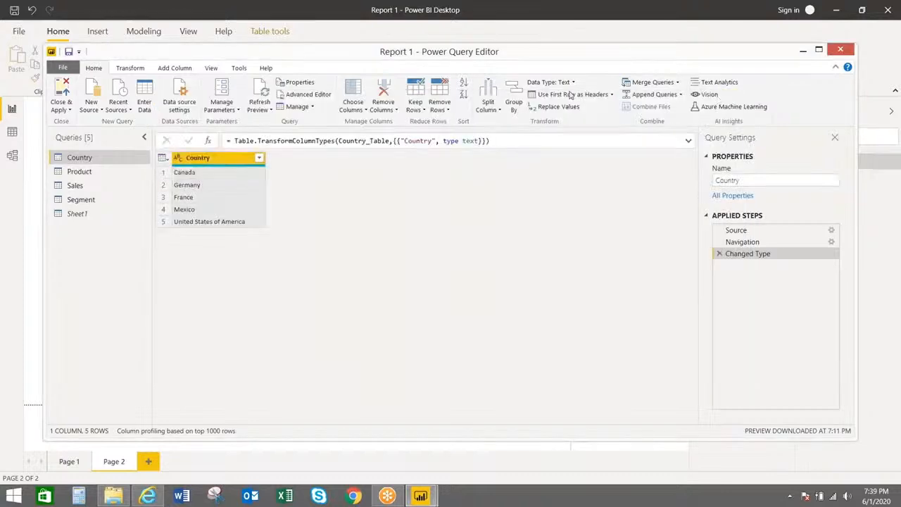
Check the Refresh Preview options, then open the Manage dropdown in the Query group
{"action": "left_click", "coordinate": [274, 111]}
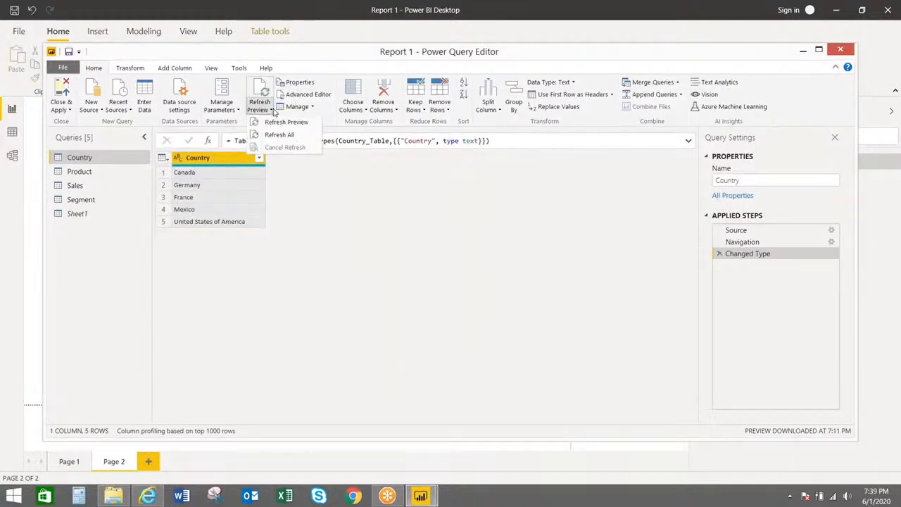
{"action": "left_click", "coordinate": [273, 111]}
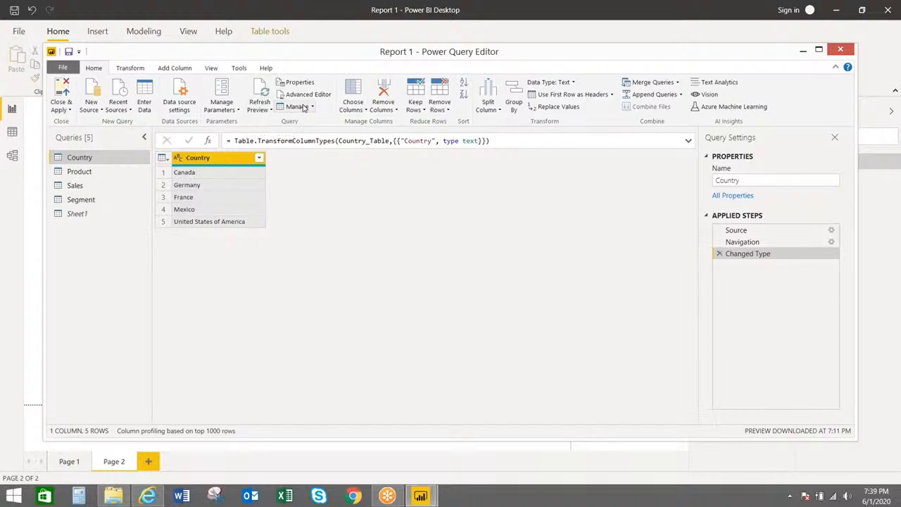
{"action": "left_click", "coordinate": [304, 108]}
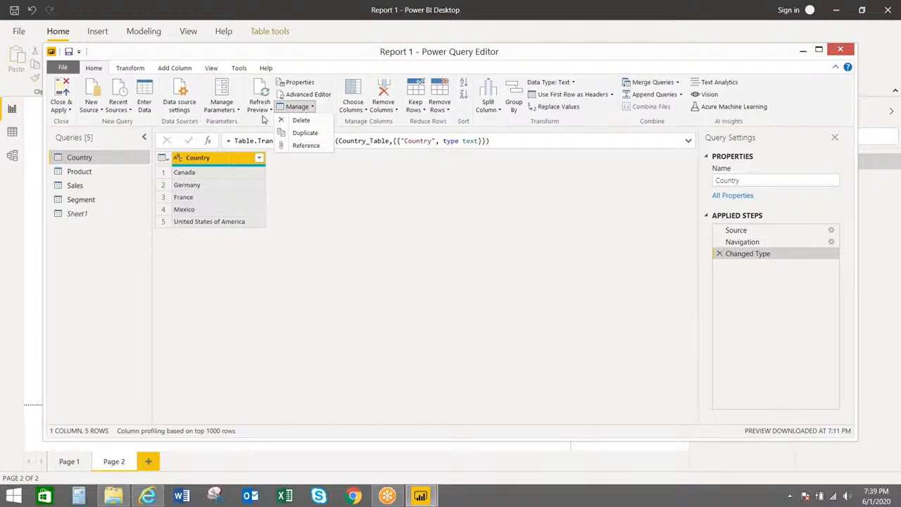
Duplicate the Country query from its context menu in the Queries pane
{"action": "right_click", "coordinate": [208, 164]}
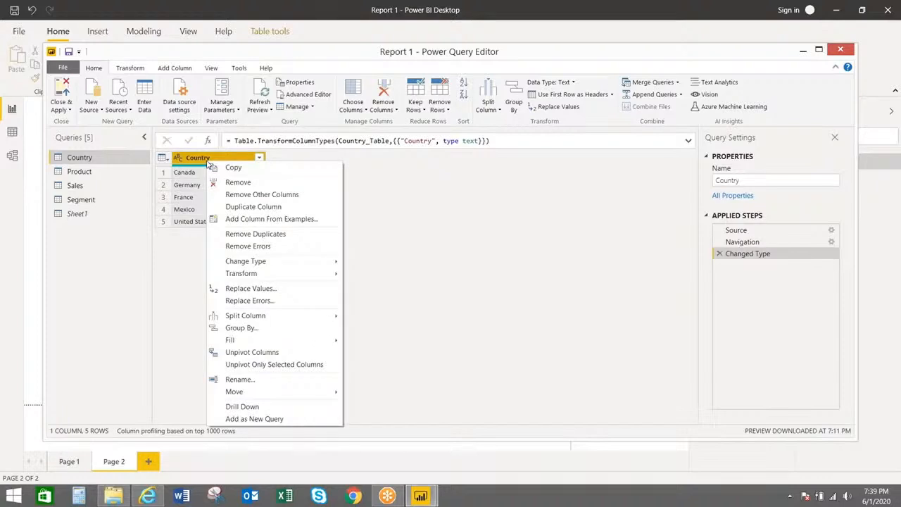
{"action": "left_click", "coordinate": [85, 160]}
{"action": "right_click", "coordinate": [85, 160]}
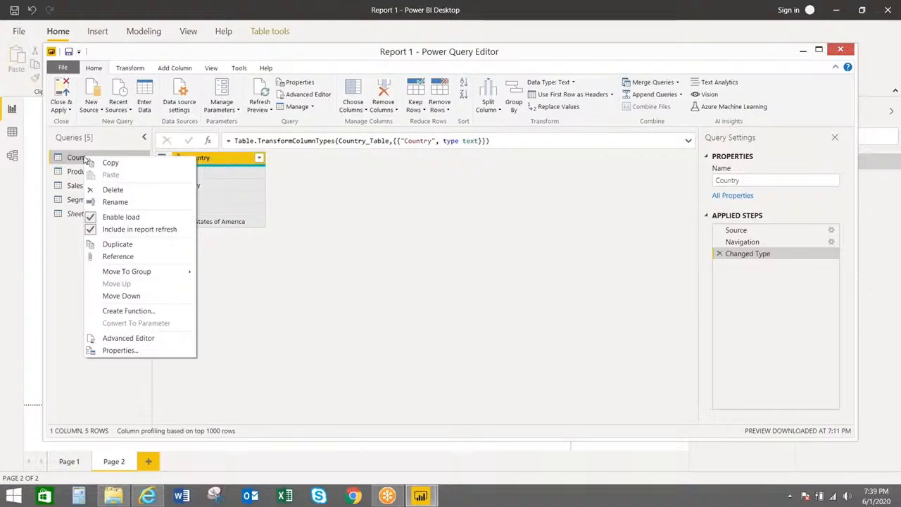
{"action": "left_click", "coordinate": [109, 246]}
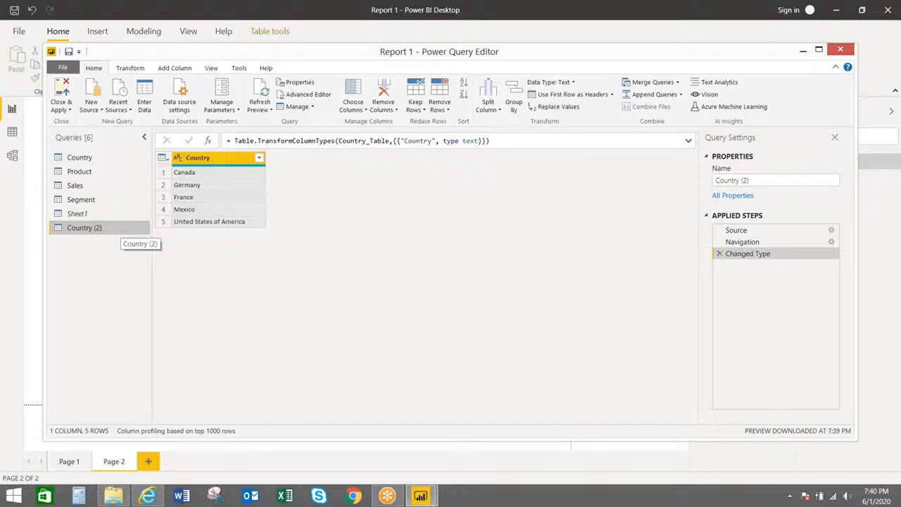
Delete and confirm removal of the original Country query, then select Country (2)
{"action": "left_click", "coordinate": [309, 107]}
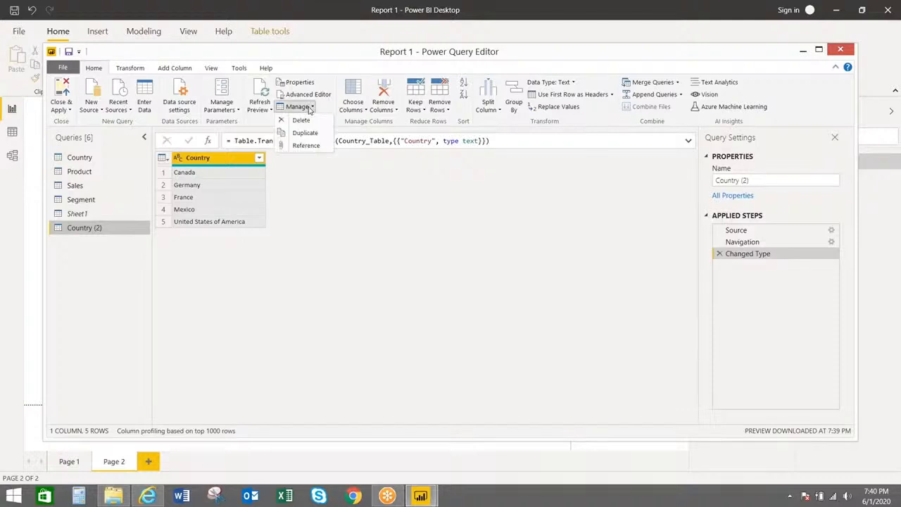
{"action": "left_click", "coordinate": [97, 161]}
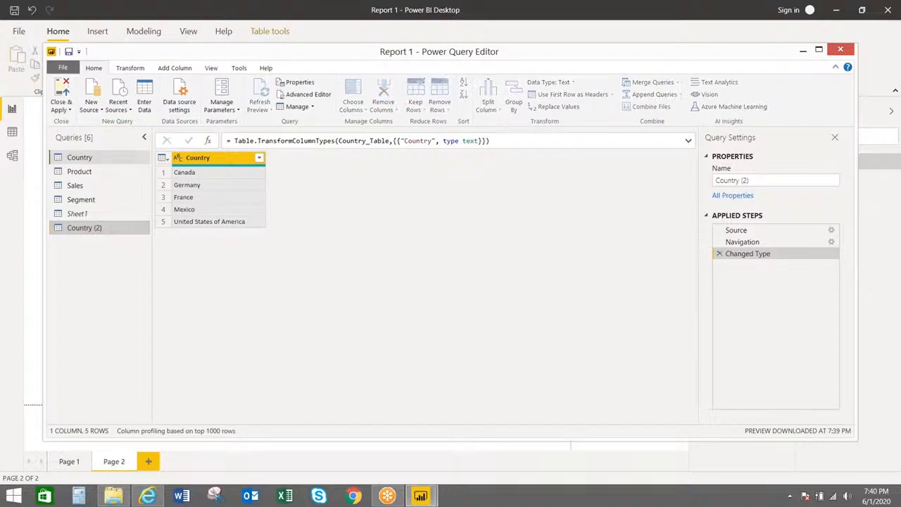
{"action": "left_click", "coordinate": [308, 107]}
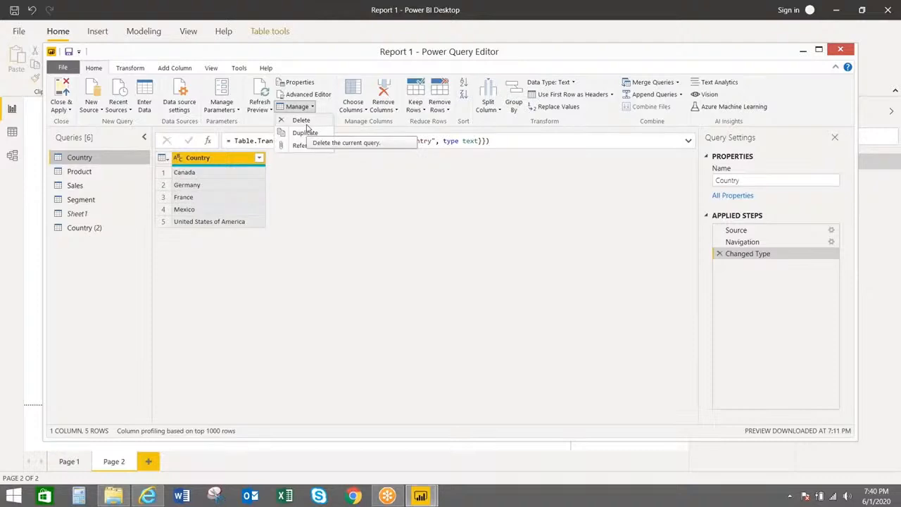
{"action": "right_click", "coordinate": [98, 158]}
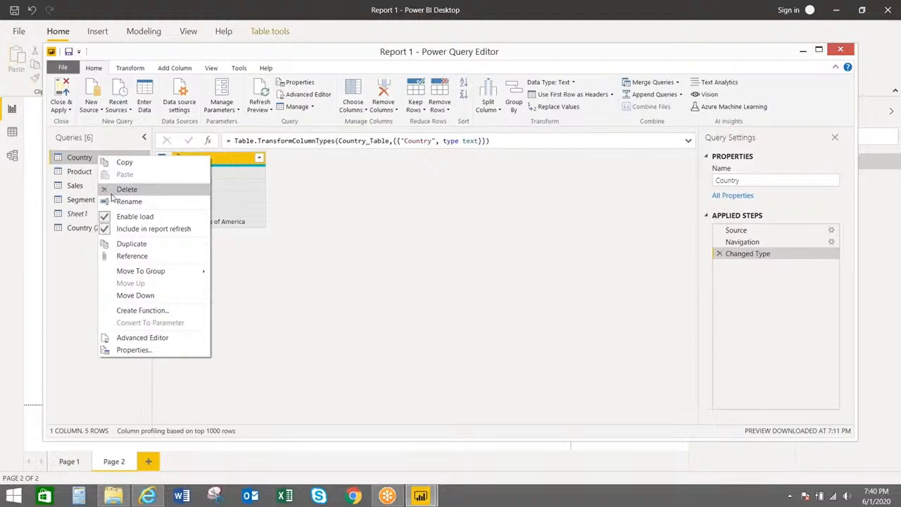
{"action": "left_click", "coordinate": [111, 191]}
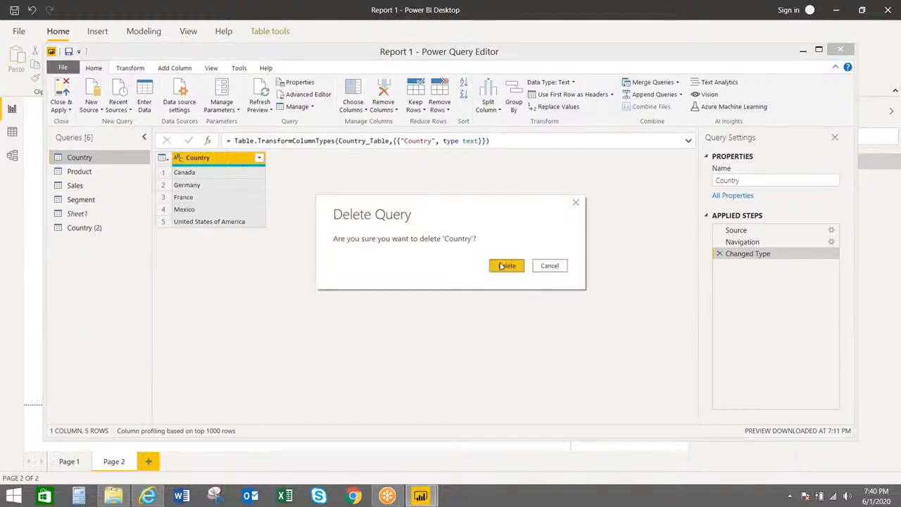
{"action": "left_click", "coordinate": [501, 266]}
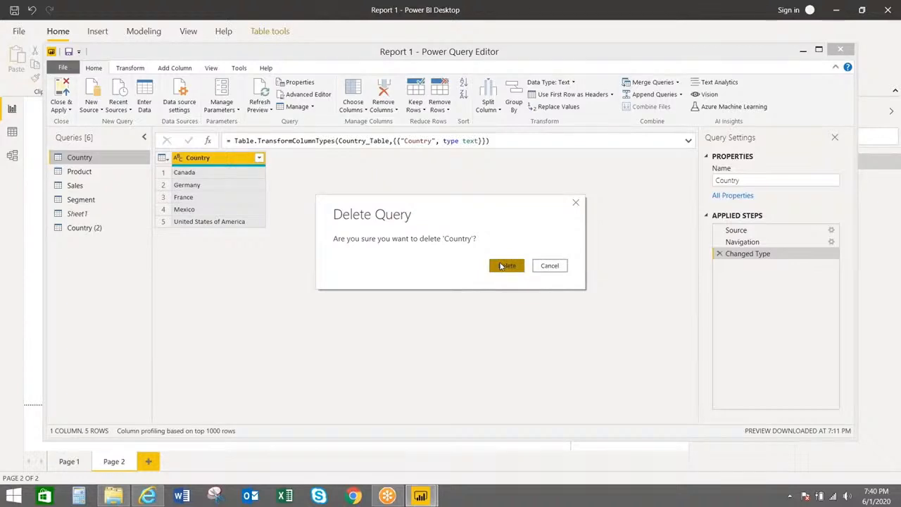
{"action": "left_click", "coordinate": [85, 215]}
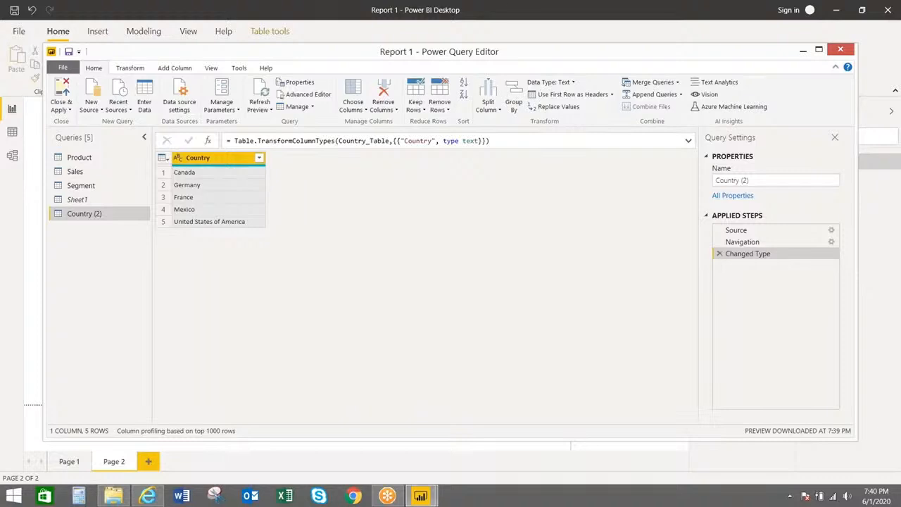
Rename the copied query to Country, then add a Country (2) query referencing it
{"action": "left_click", "coordinate": [752, 180]}
{"action": "key", "text": "BackSpace"}
{"action": "key", "text": "BackSpace"}
{"action": "key", "text": "BackSpace"}
{"action": "key", "text": "BackSpace"}
{"action": "key", "text": "Return"}
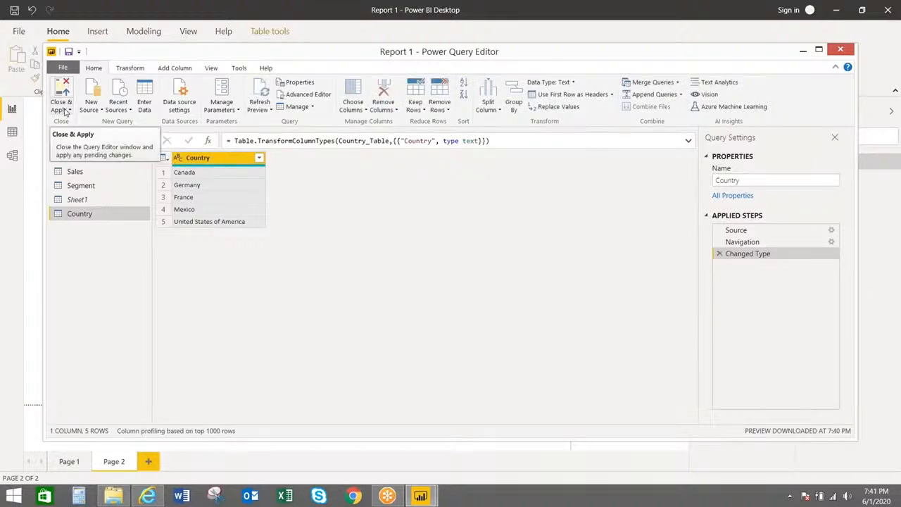
{"action": "right_click", "coordinate": [82, 221]}
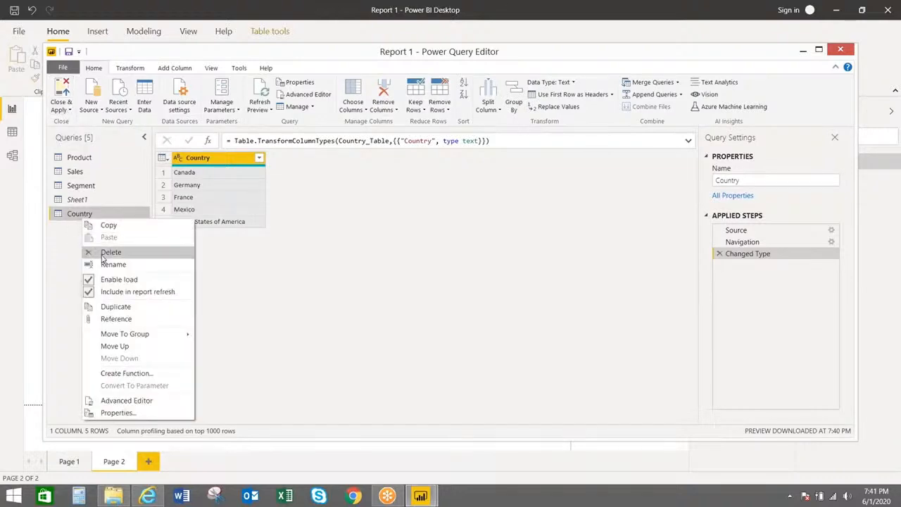
{"action": "left_click", "coordinate": [108, 322]}
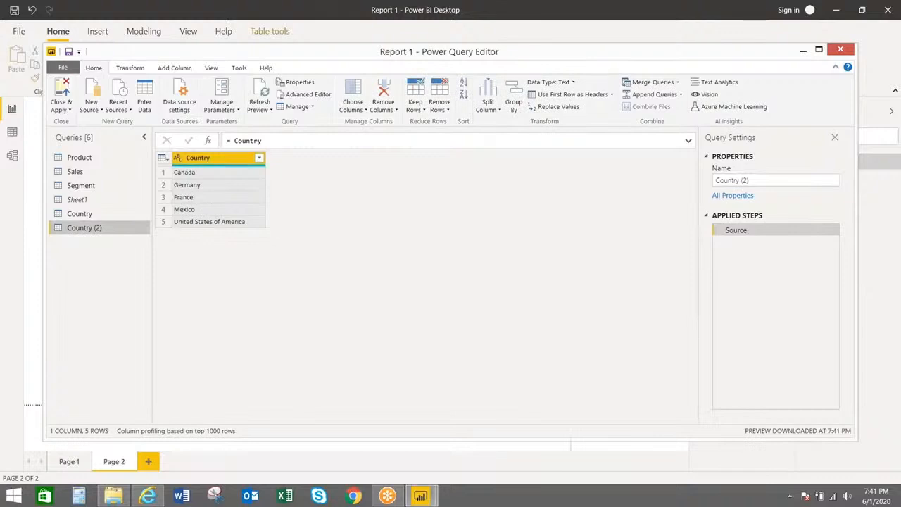
Attempt to delete the Country query, triggering the notice that Country (2) references it
{"action": "right_click", "coordinate": [111, 229]}
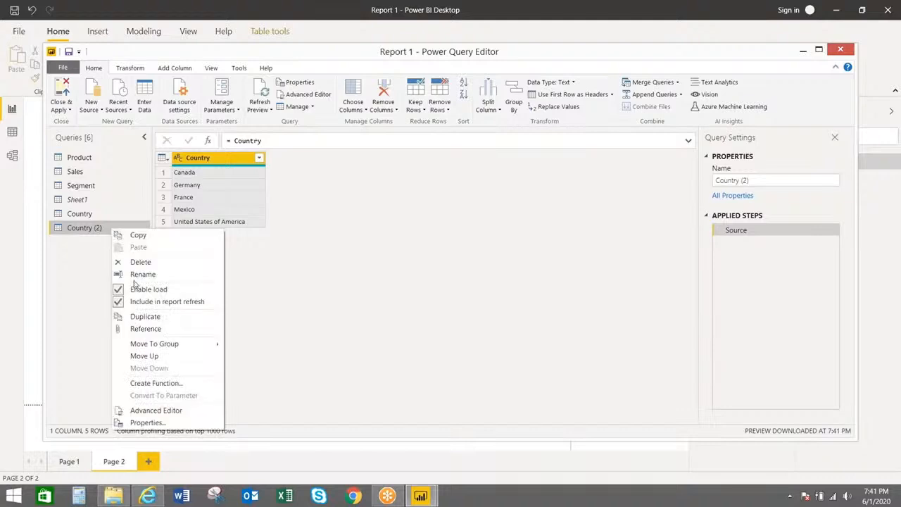
{"action": "left_click", "coordinate": [96, 215]}
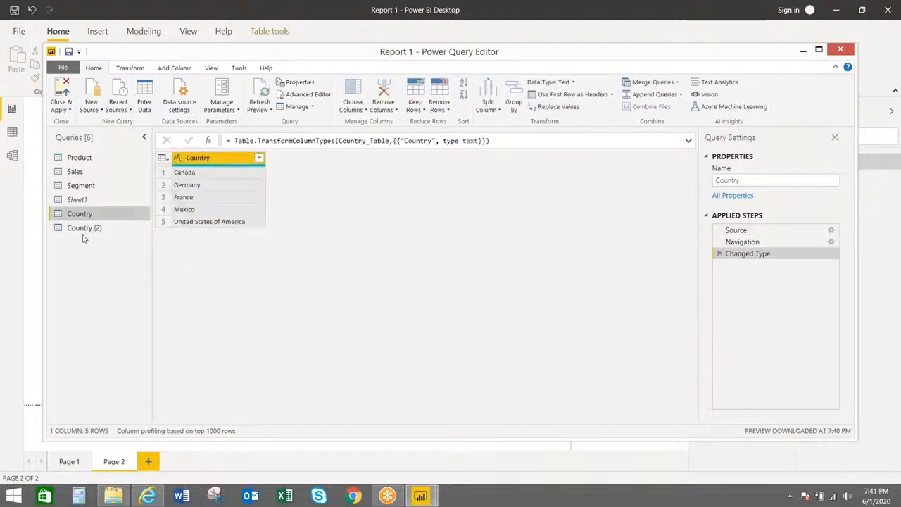
{"action": "right_click", "coordinate": [109, 217]}
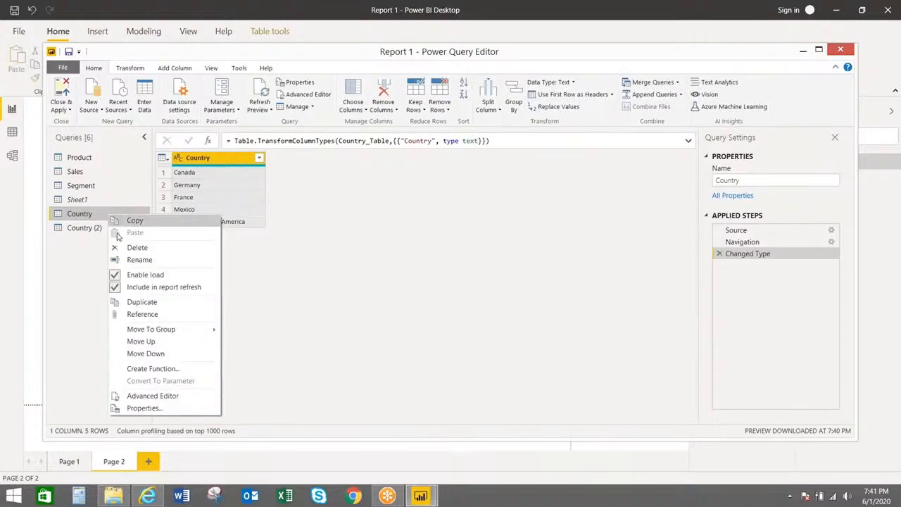
{"action": "left_click", "coordinate": [136, 247]}
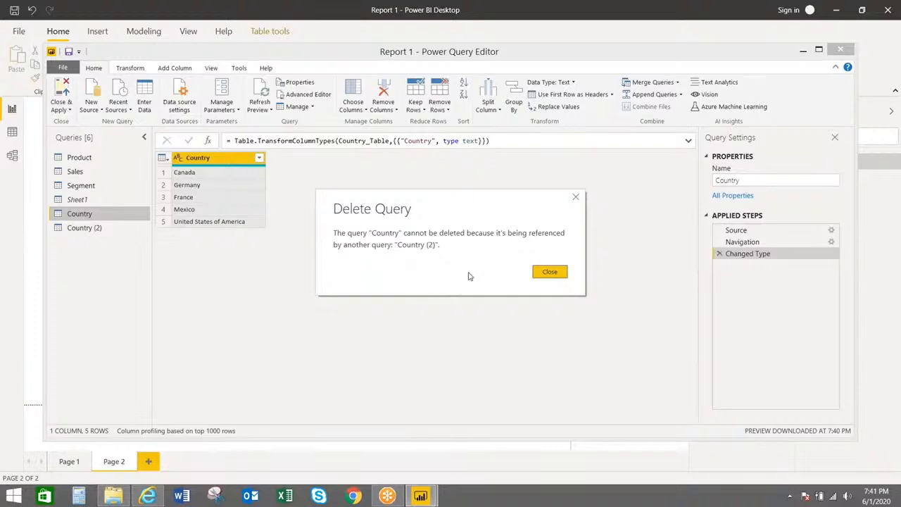
Close the Delete Query notice, leaving the Country query in place
{"action": "left_click", "coordinate": [547, 276]}
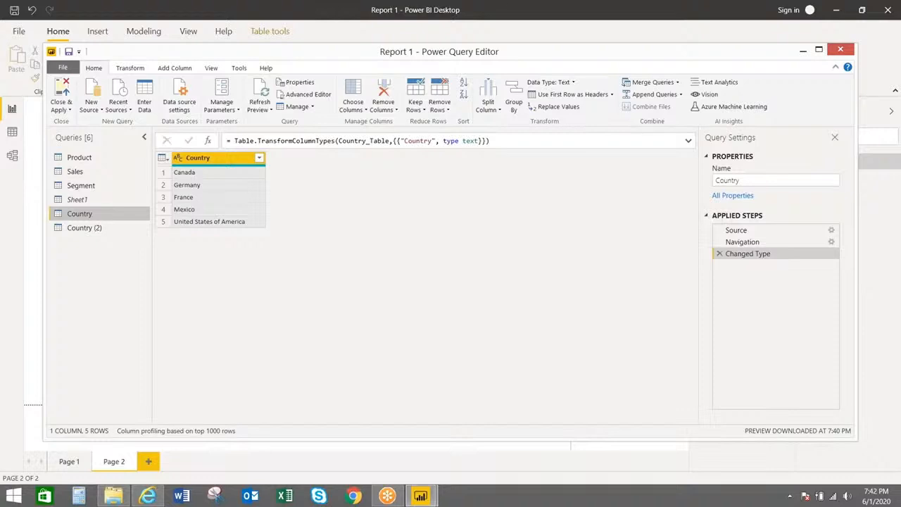
Delete the Country (2) query and confirm, leaving Product, Sales, Segment, Sheet1 and Country
{"action": "left_click", "coordinate": [131, 227]}
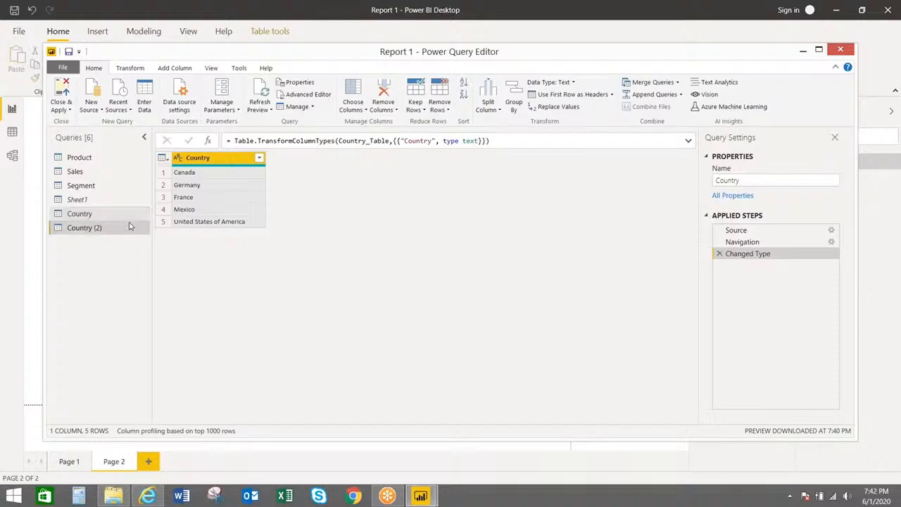
{"action": "right_click", "coordinate": [131, 226]}
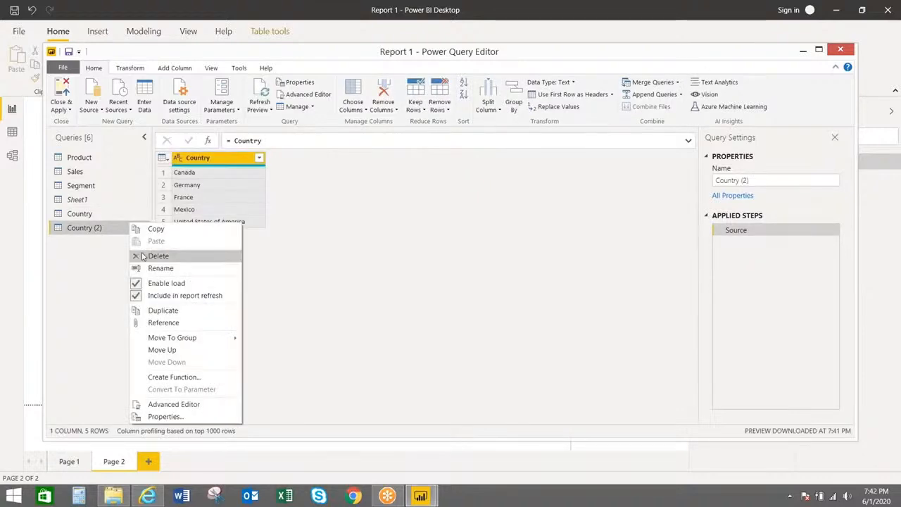
{"action": "left_click", "coordinate": [143, 257]}
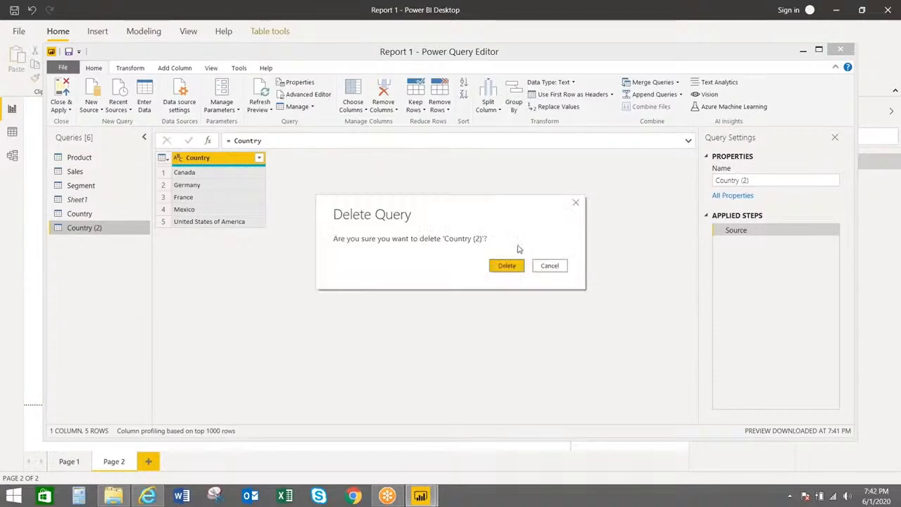
{"action": "left_click", "coordinate": [508, 265]}
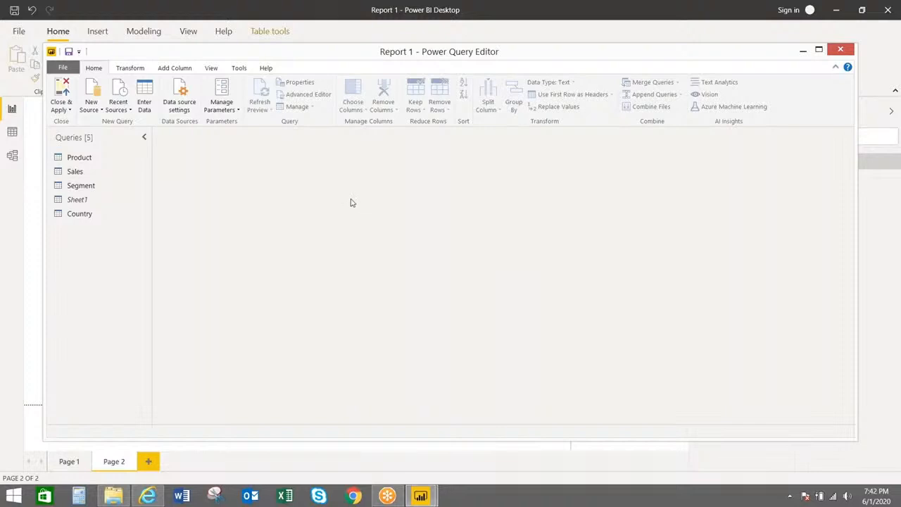
Drag the Country query above Product to the top of the Queries pane
{"action": "left_click_drag", "start_coordinate": [100, 215], "coordinate": [107, 156]}
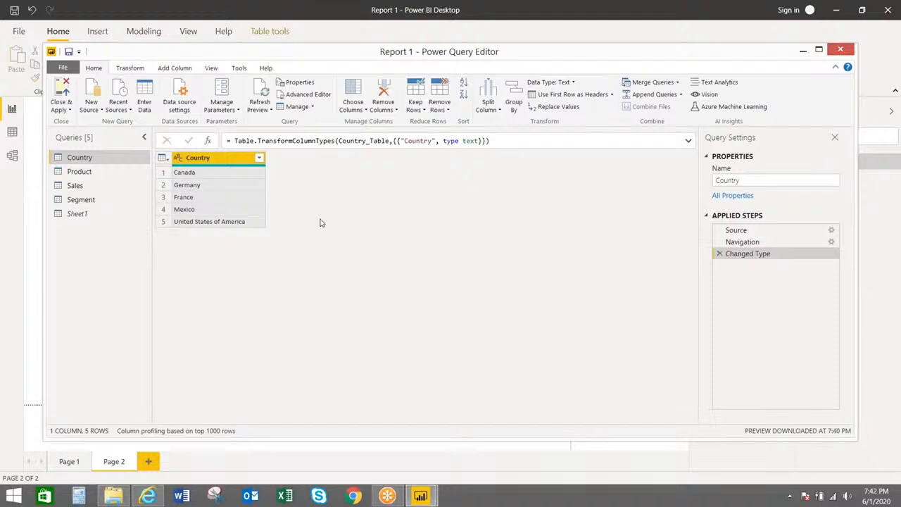
Choose Close & Apply from the Home ribbon dropdown to apply the query changes
{"action": "left_click", "coordinate": [61, 114]}
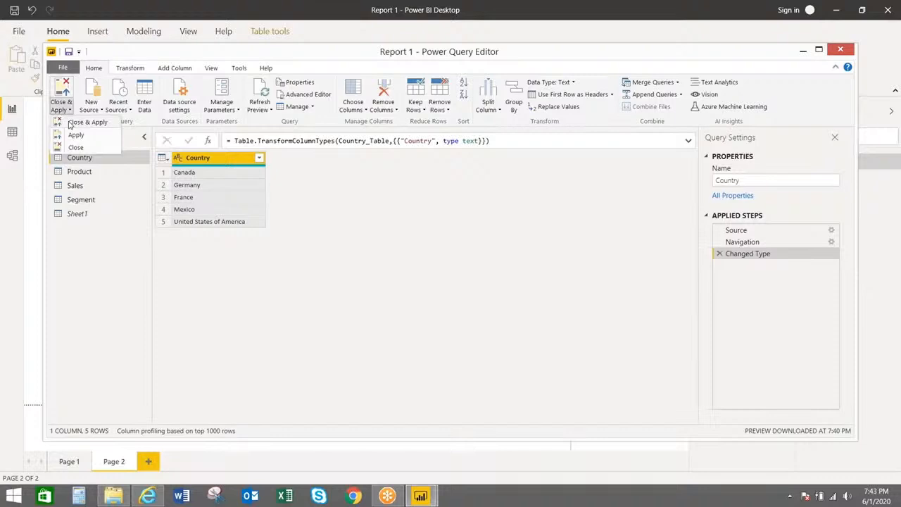
{"action": "left_click", "coordinate": [69, 124]}
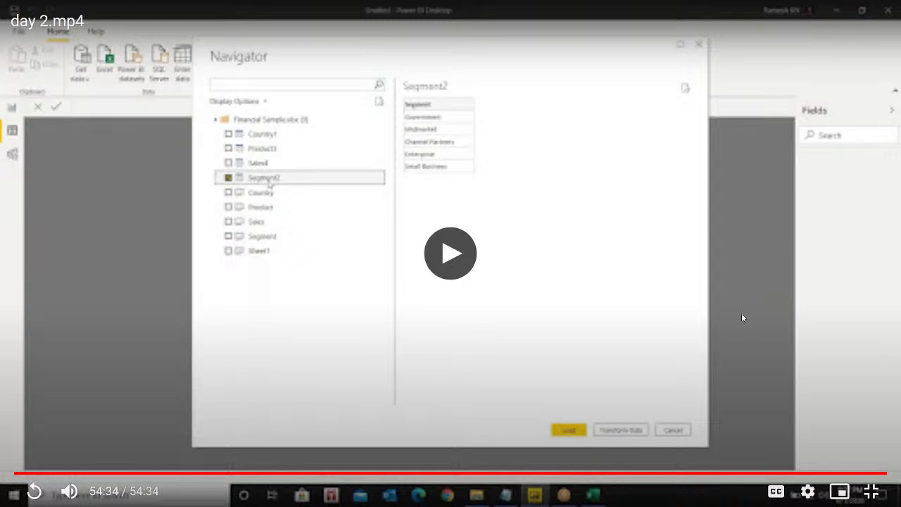
Leave full screen and end the Power BI Training live stream in YouTube Studio
{"action": "left_click", "coordinate": [871, 490]}
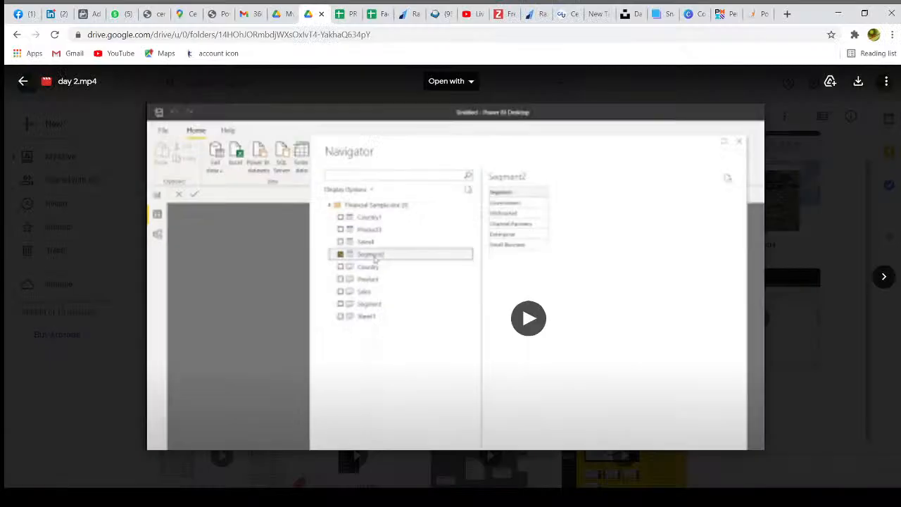
{"action": "left_click", "coordinate": [463, 13]}
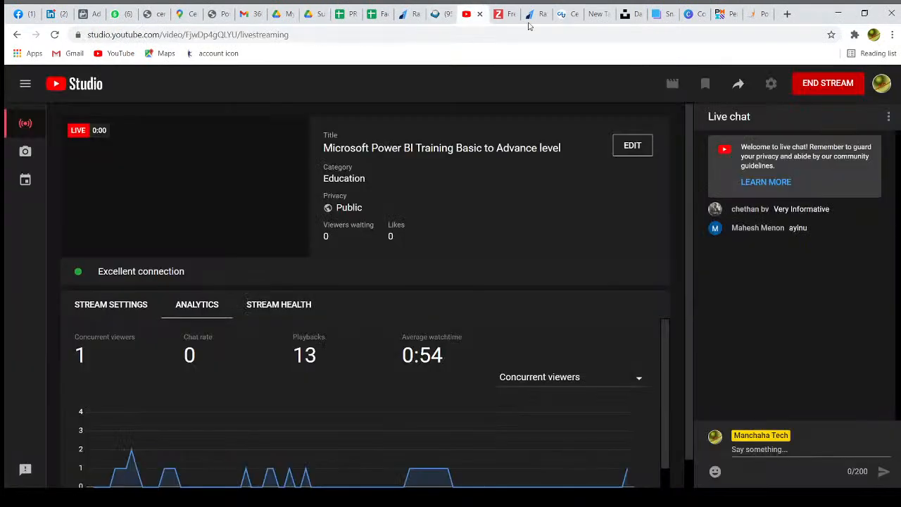
{"action": "left_click", "coordinate": [829, 86]}
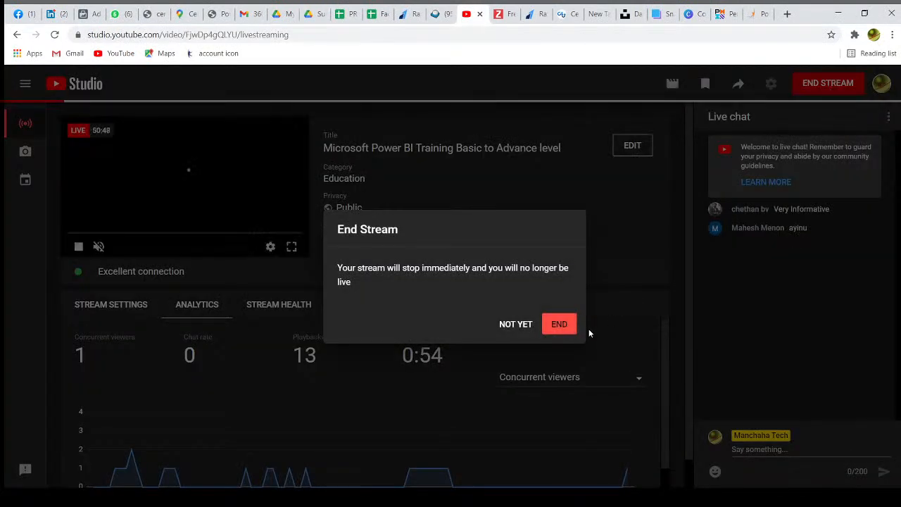
{"action": "left_click", "coordinate": [559, 323]}
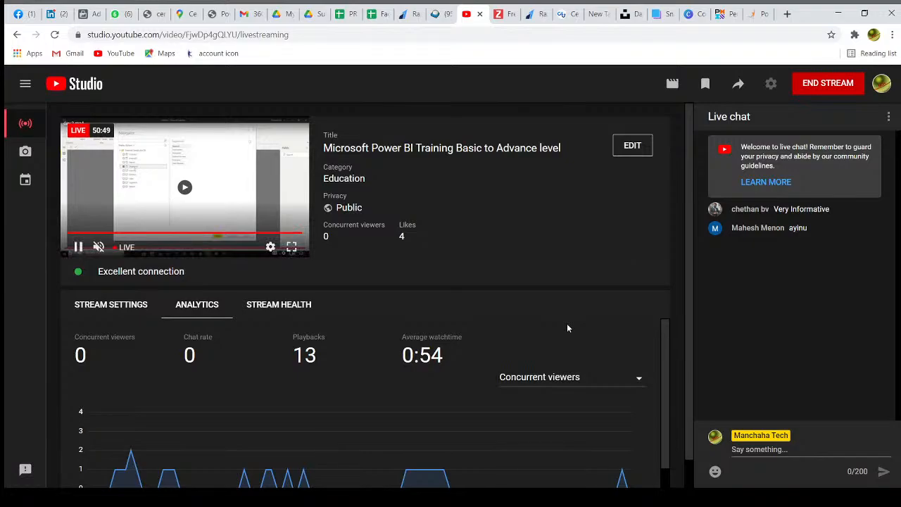